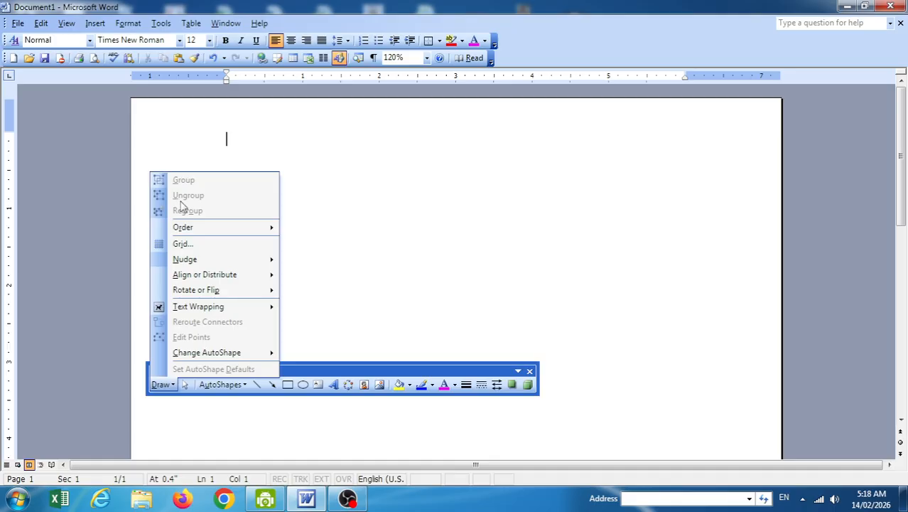
Close the Draw menu and drag the Drawing toolbar lower down the window.
click(320, 364)
drag(324, 369, 324, 383)
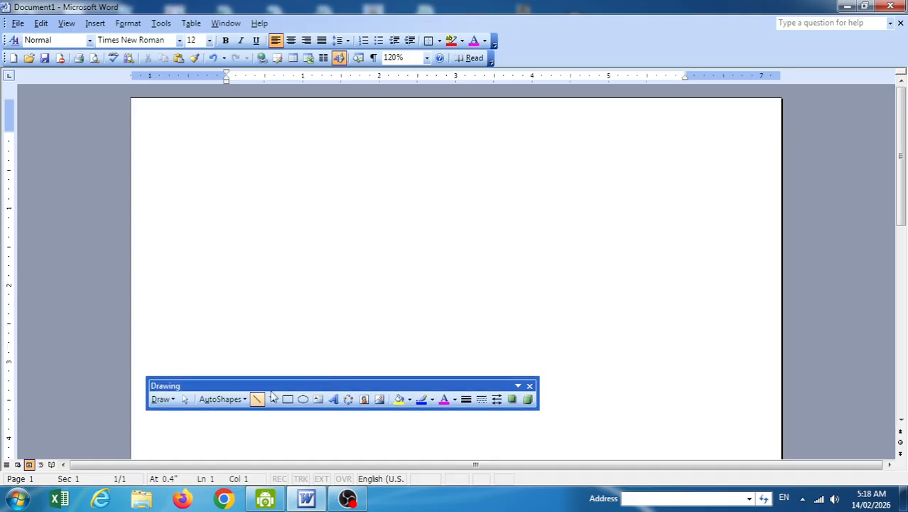
click(157, 398)
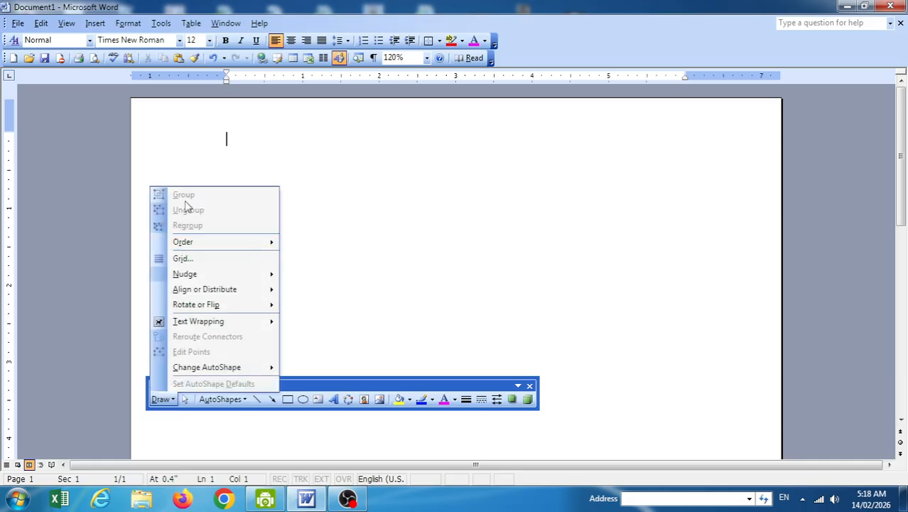
click(337, 390)
mouse_move(337, 390)
mouse_down()
mouse_move(341, 420)
mouse_move(318, 420)
mouse_up()
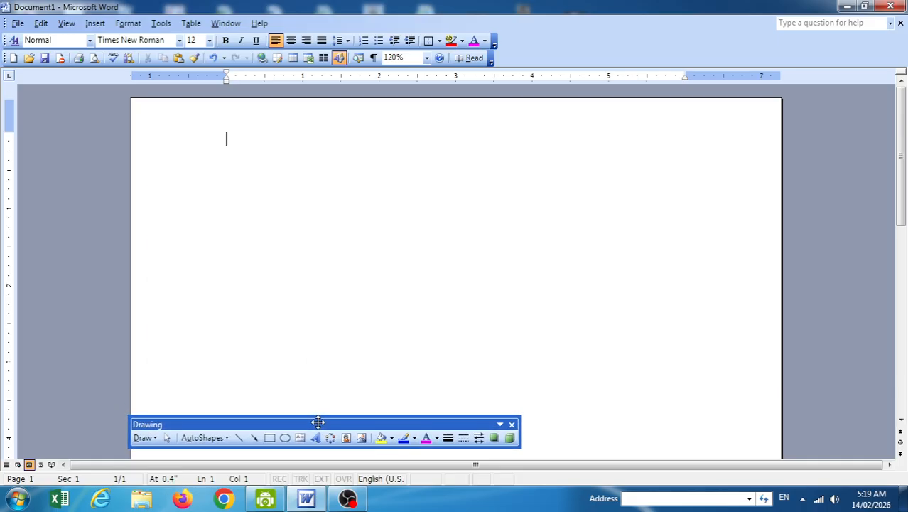
Draw an oval near the top left of the page, without the canvas, and duplicate it.
click(286, 438)
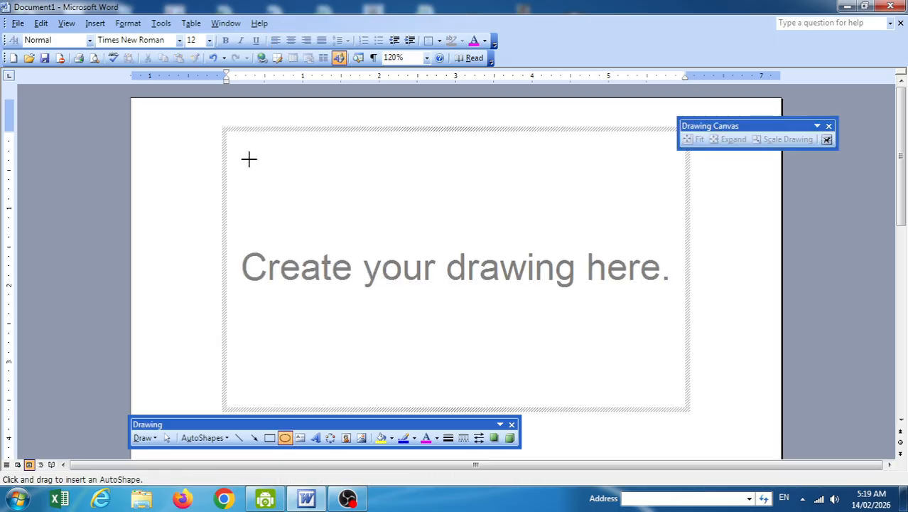
key(Escape)
drag(230, 140, 302, 198)
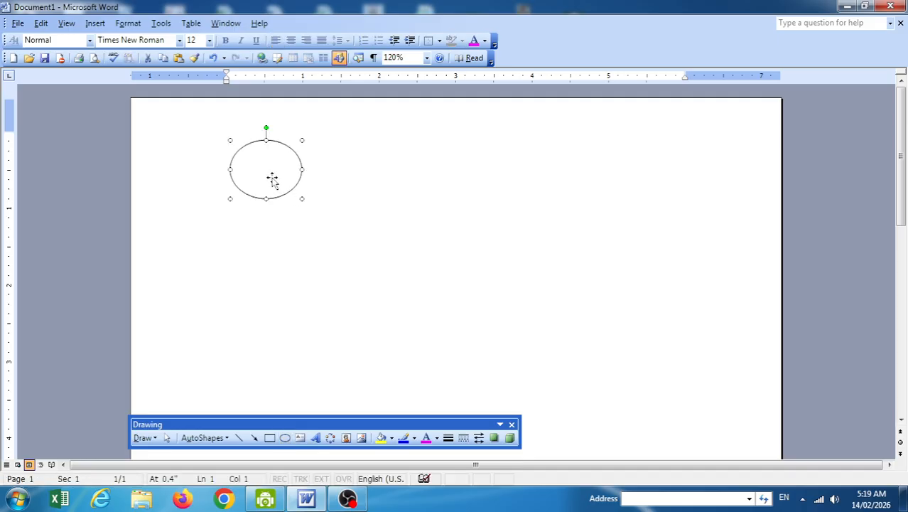
key(ctrl+d)
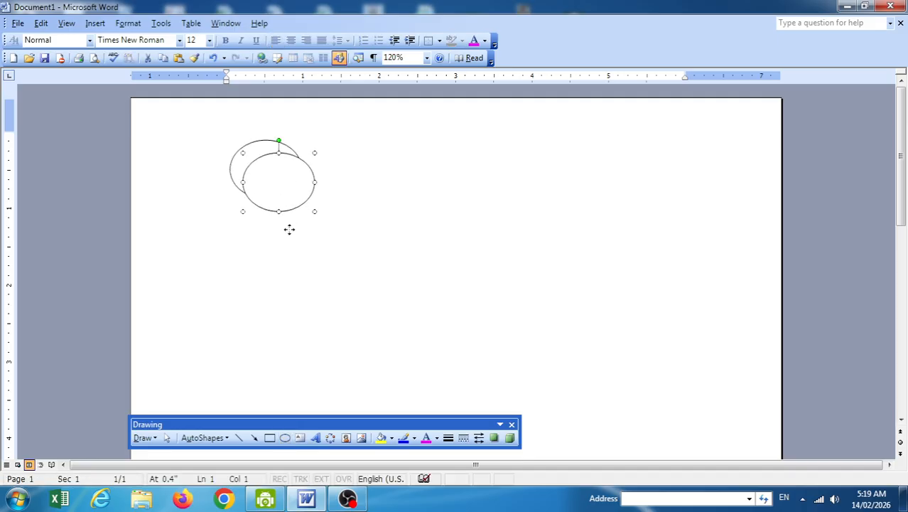
Move the two ovals so they overlap, then marquee-select both.
drag(289, 230, 290, 231)
drag(265, 176, 286, 211)
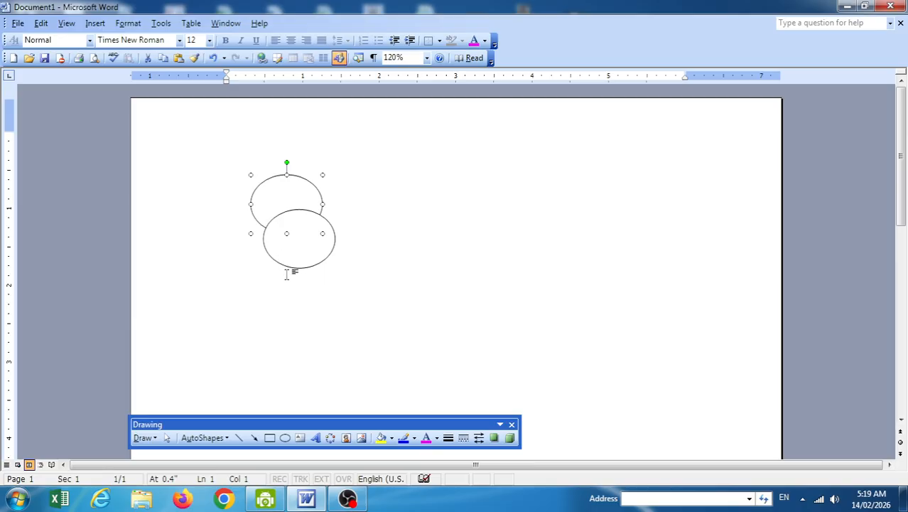
click(365, 261)
drag(304, 246, 317, 229)
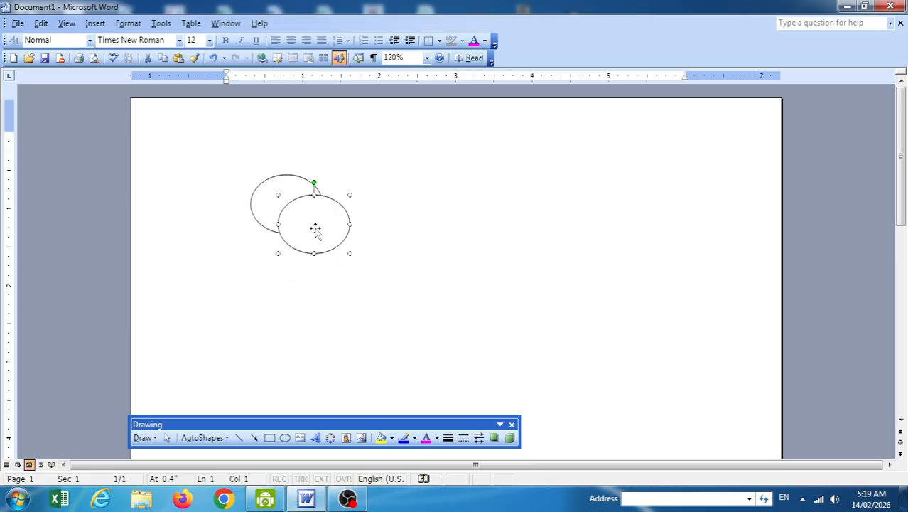
click(168, 438)
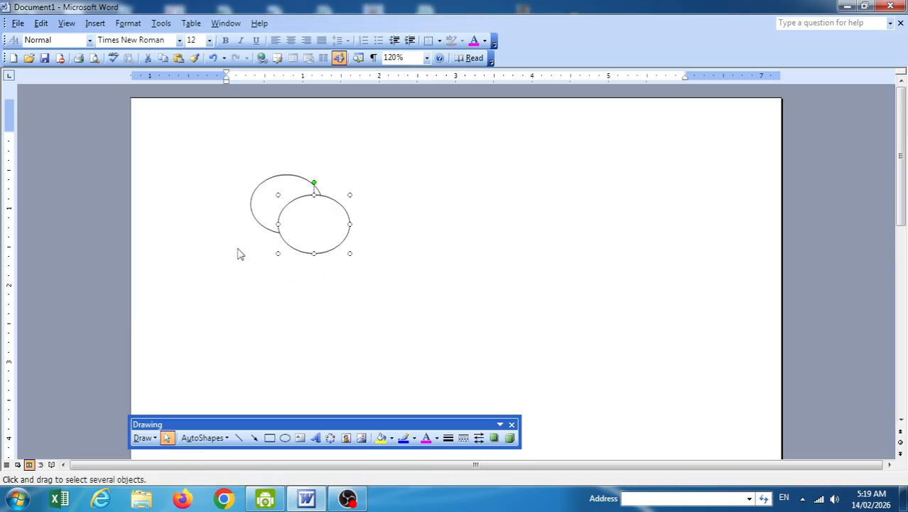
drag(211, 150, 412, 349)
click(143, 438)
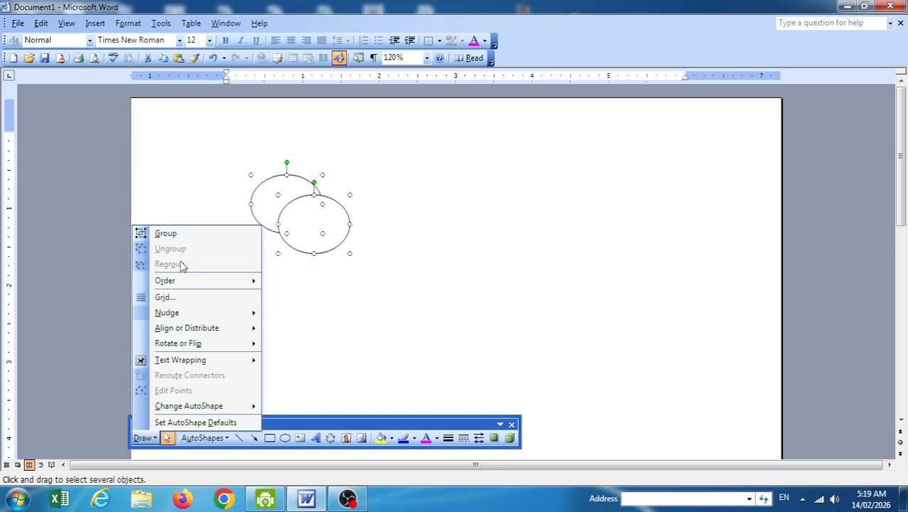
Group the two ovals, move the group up and right, and duplicate it.
click(162, 233)
click(412, 239)
click(286, 227)
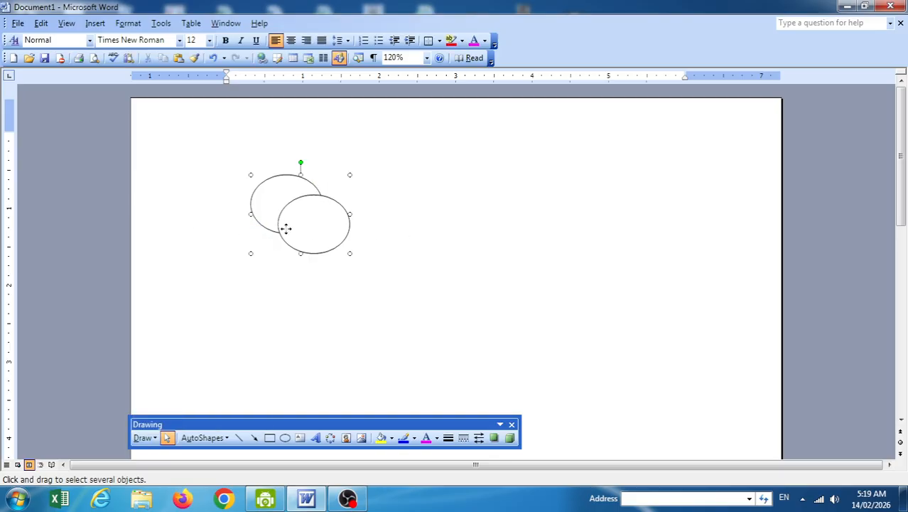
mouse_move(285, 227)
mouse_down()
mouse_move(340, 198)
mouse_move(282, 223)
mouse_move(295, 257)
mouse_move(266, 286)
mouse_move(313, 249)
mouse_up()
click(438, 223)
click(357, 205)
key(ctrl+d)
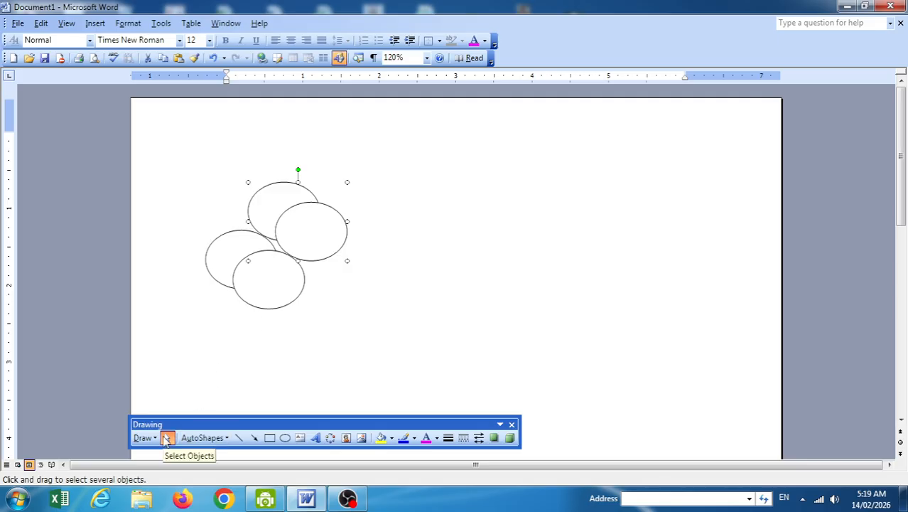
Marquee-select all four ovals, group them, and shift the group slightly right.
click(167, 146)
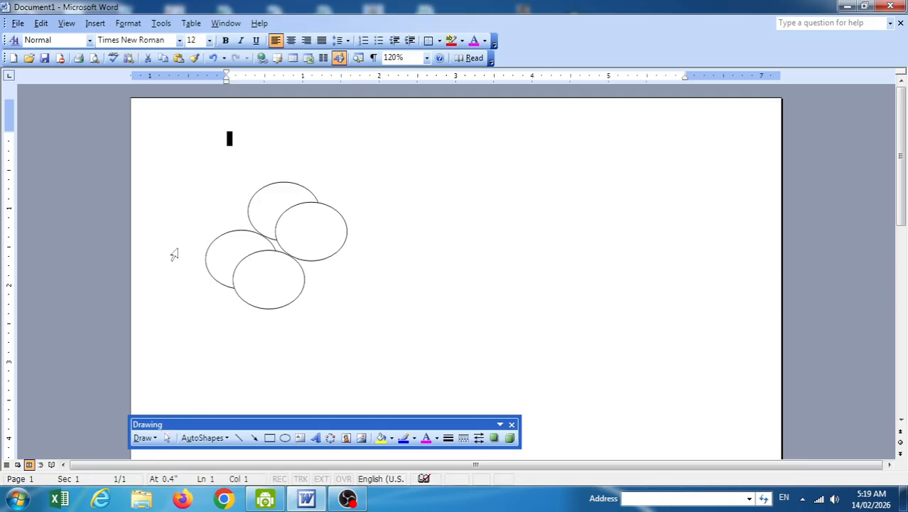
click(167, 438)
drag(168, 163, 405, 406)
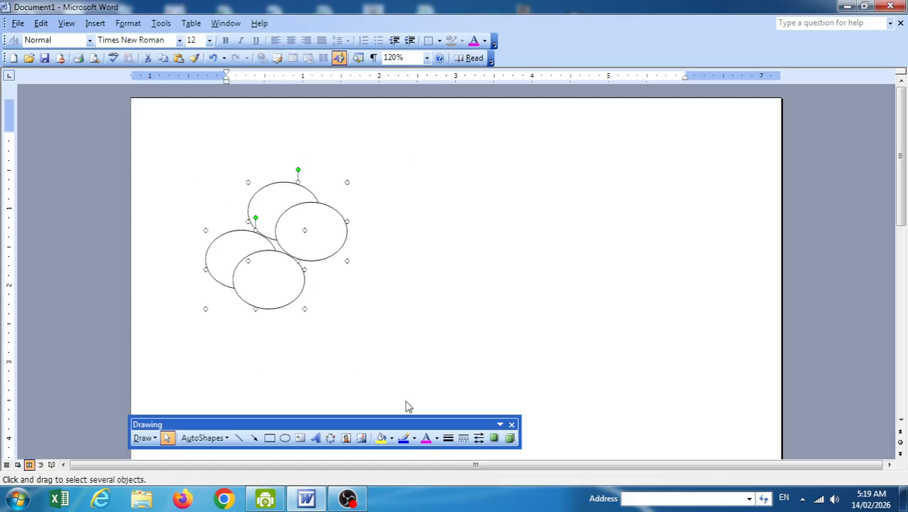
click(144, 438)
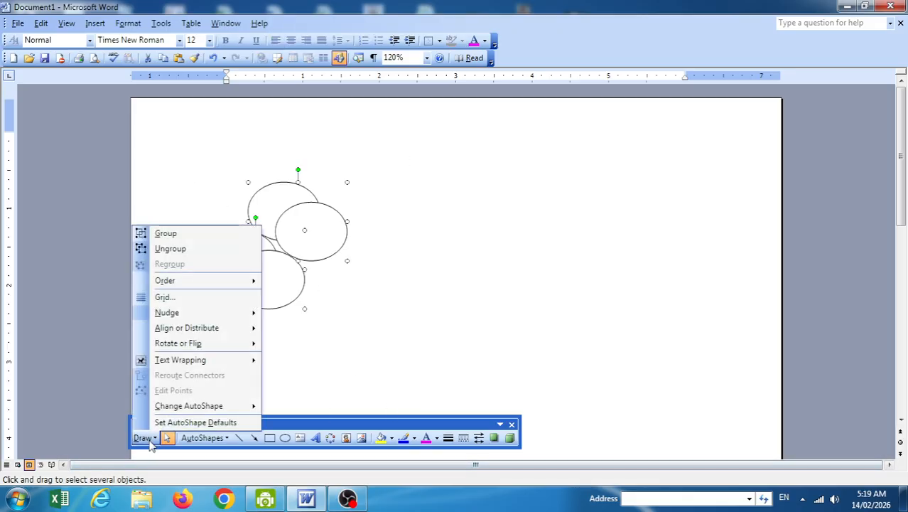
click(158, 235)
click(371, 269)
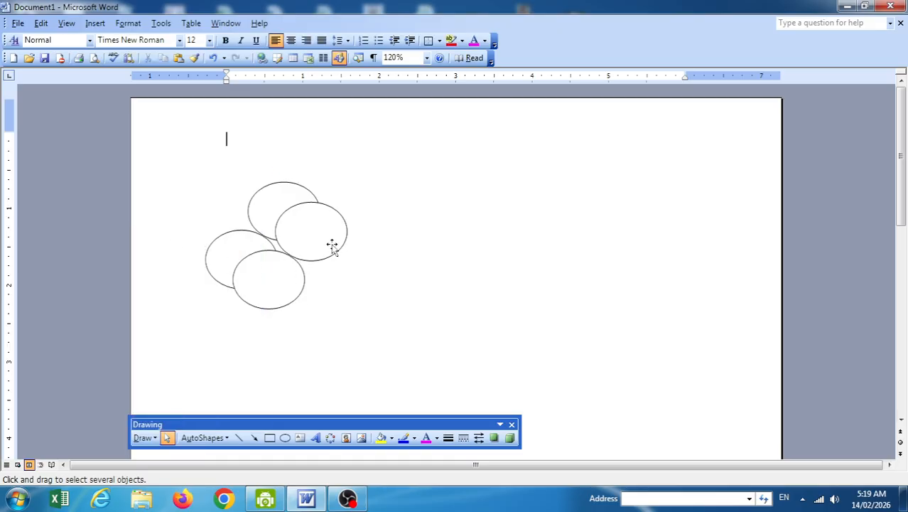
mouse_move(331, 245)
mouse_down()
mouse_move(379, 217)
mouse_move(324, 263)
mouse_move(340, 216)
mouse_move(329, 253)
mouse_up()
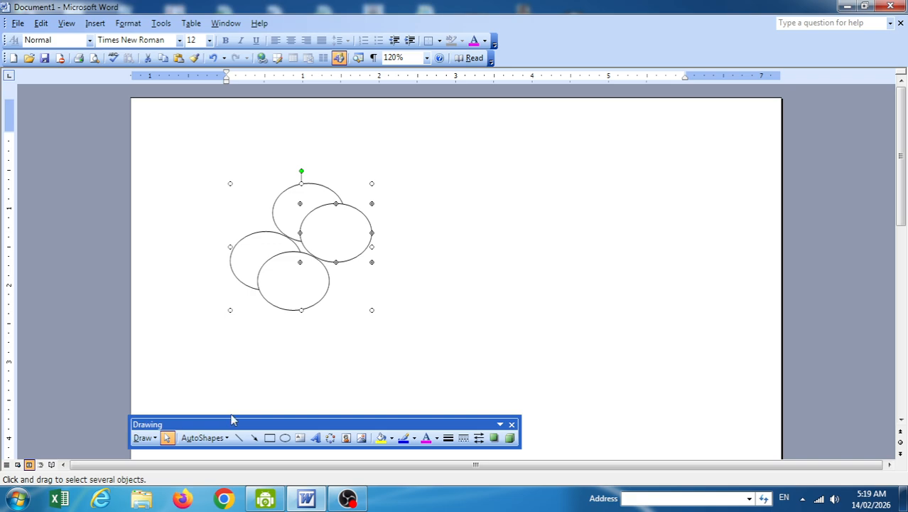
Move the four-oval group up and right, then ungroup it.
click(143, 438)
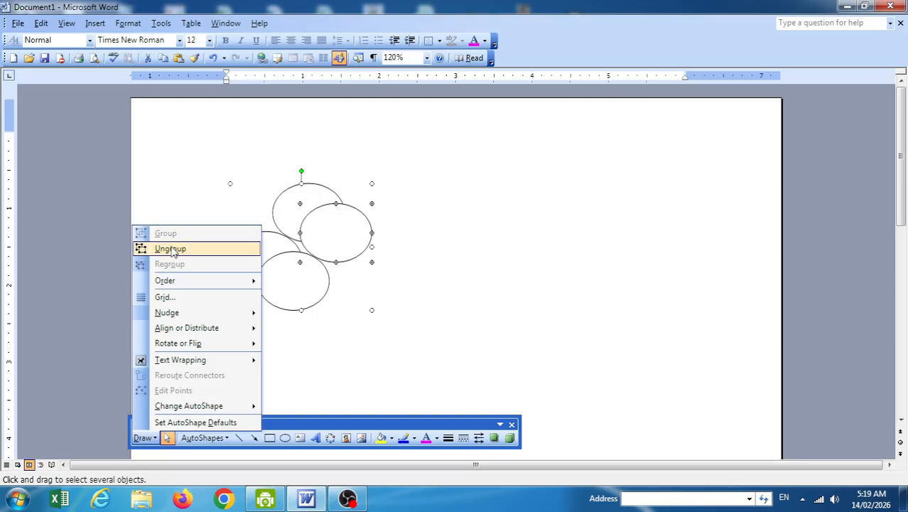
click(383, 235)
drag(331, 237, 353, 223)
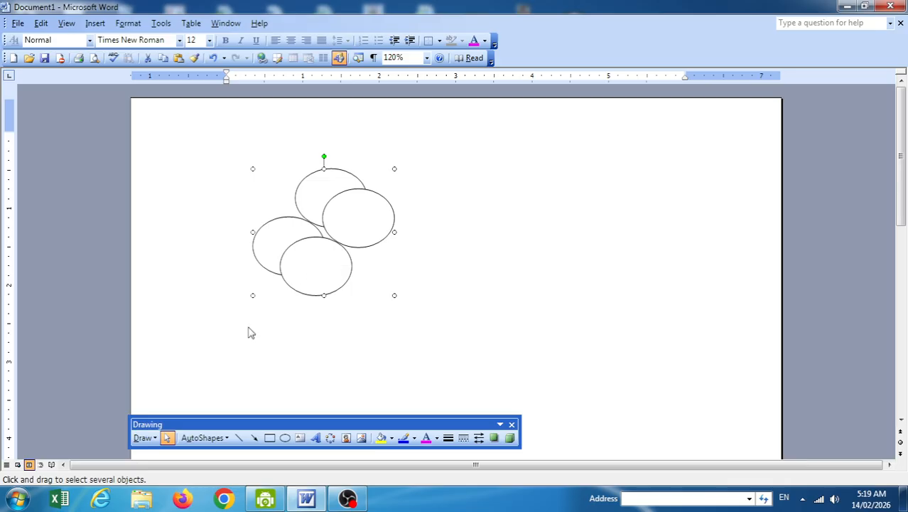
click(145, 437)
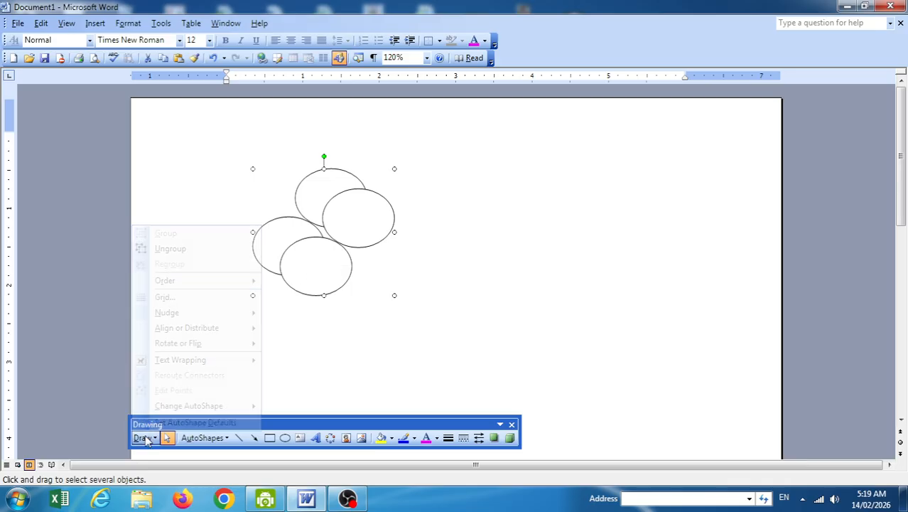
click(171, 249)
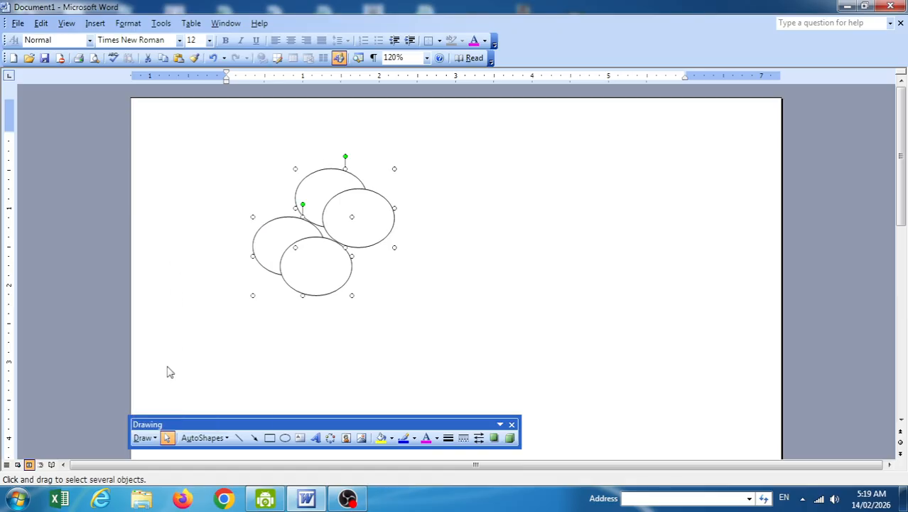
Drag the upper pair of ovals to the right, apart from the lower pair.
click(142, 436)
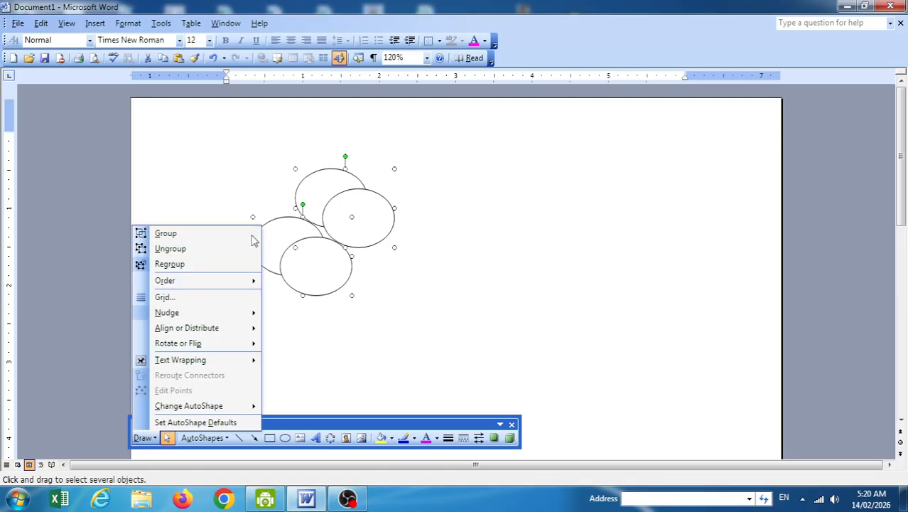
click(606, 232)
drag(368, 205, 430, 206)
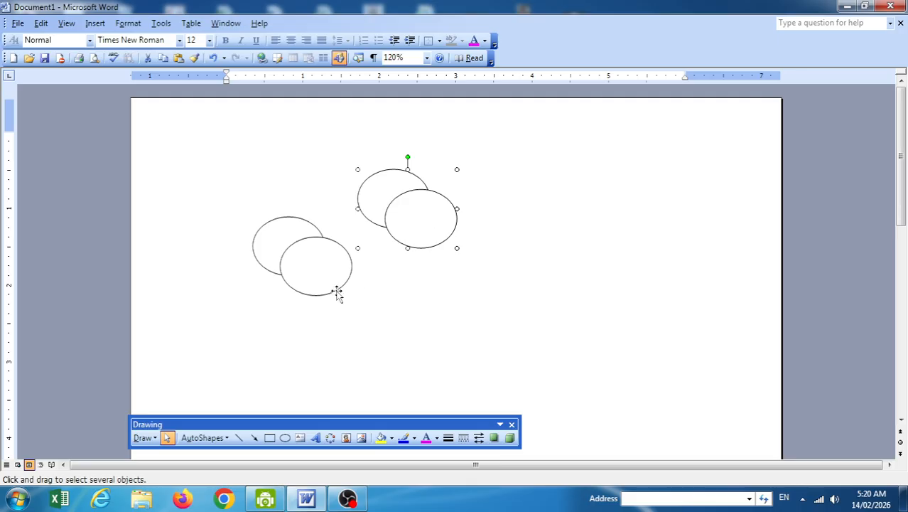
click(146, 437)
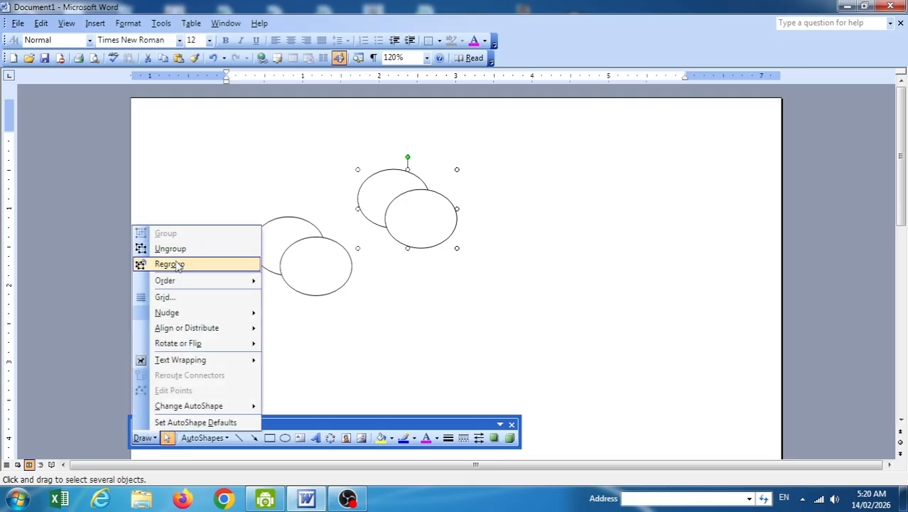
Regroup the four ovals and move the group to a new spot.
click(177, 264)
mouse_move(311, 269)
mouse_down()
mouse_move(311, 249)
mouse_move(280, 217)
mouse_move(279, 294)
mouse_move(278, 255)
mouse_move(306, 272)
mouse_up()
click(475, 280)
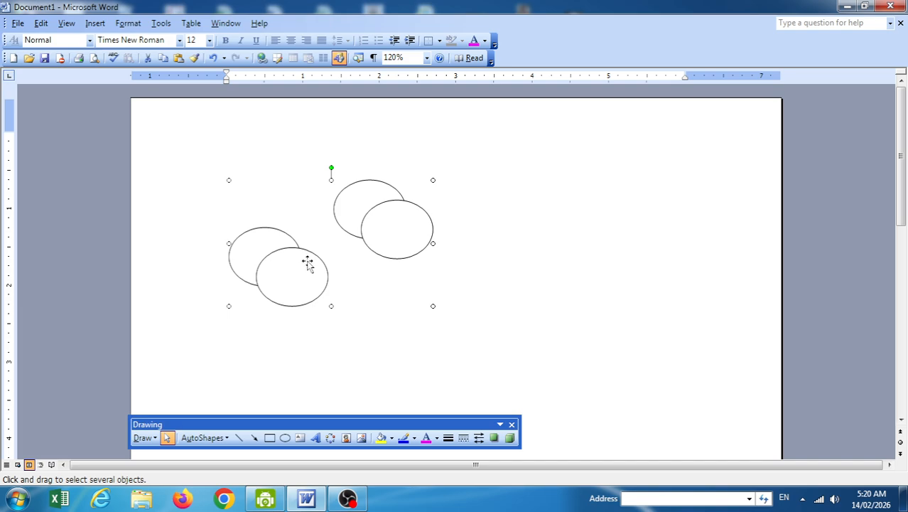
Look over the Draw > Order options, then delete the oval group.
click(141, 437)
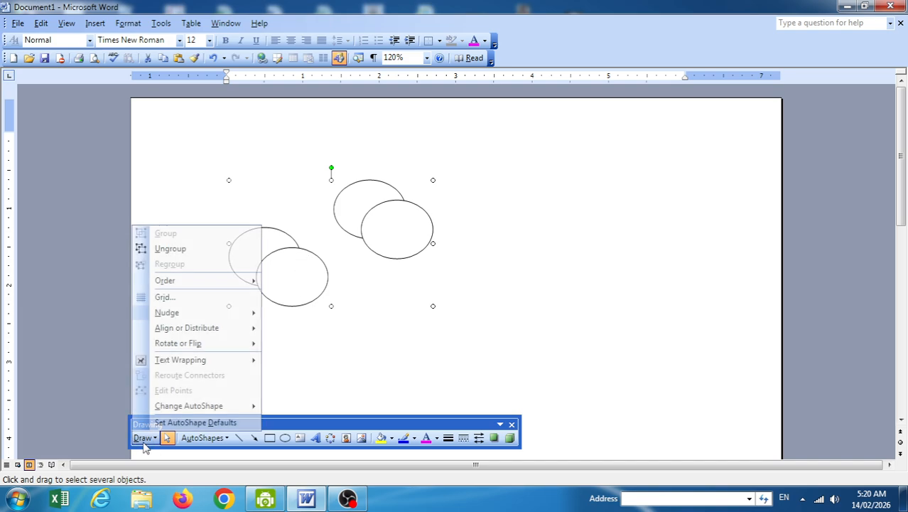
mouse_move(172, 282)
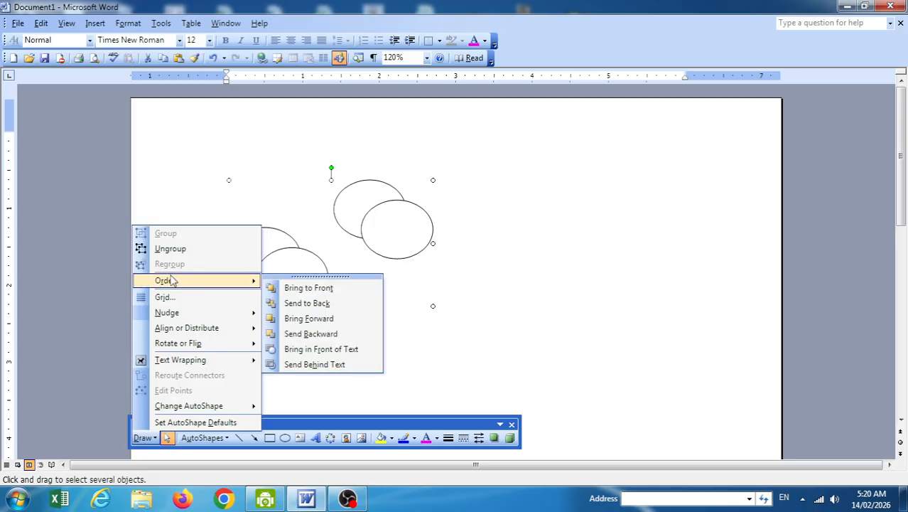
click(461, 248)
click(425, 226)
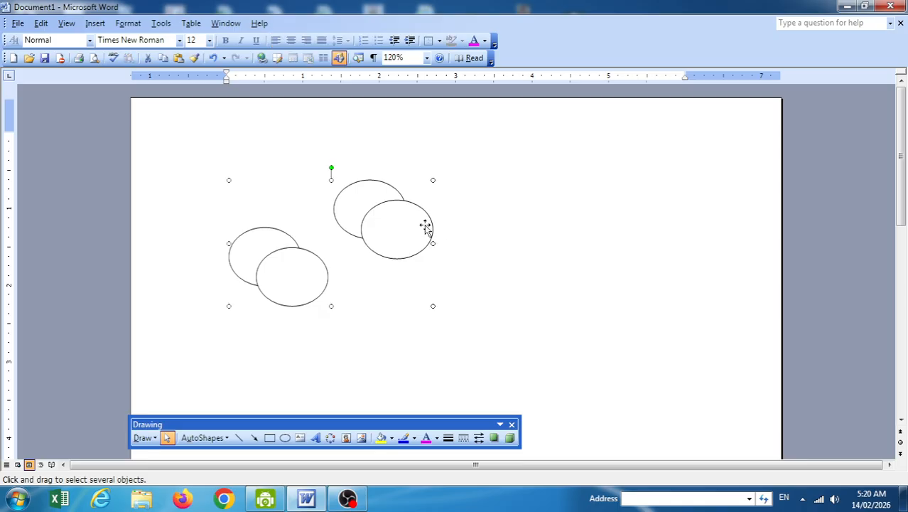
key(Delete)
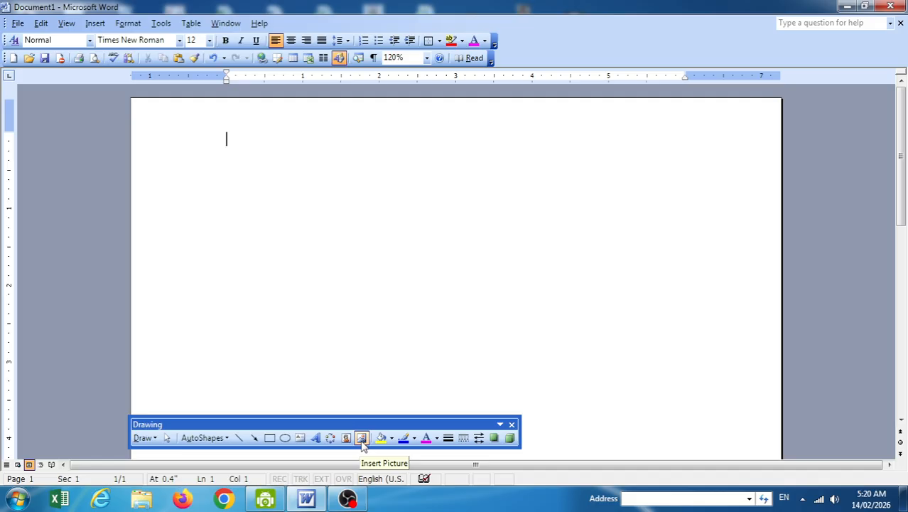
click(362, 439)
Cancel the picture chooser and look over the Draw menu's Order options again.
key(Escape)
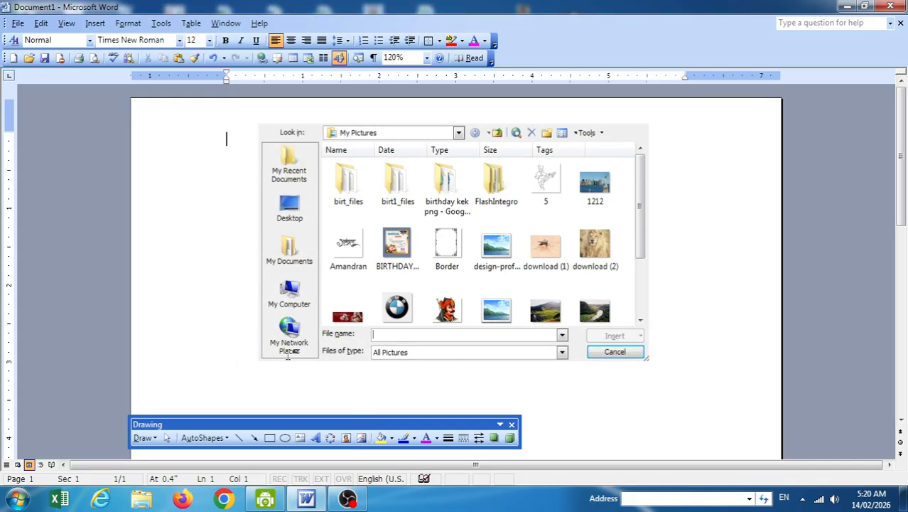
click(143, 438)
mouse_move(177, 281)
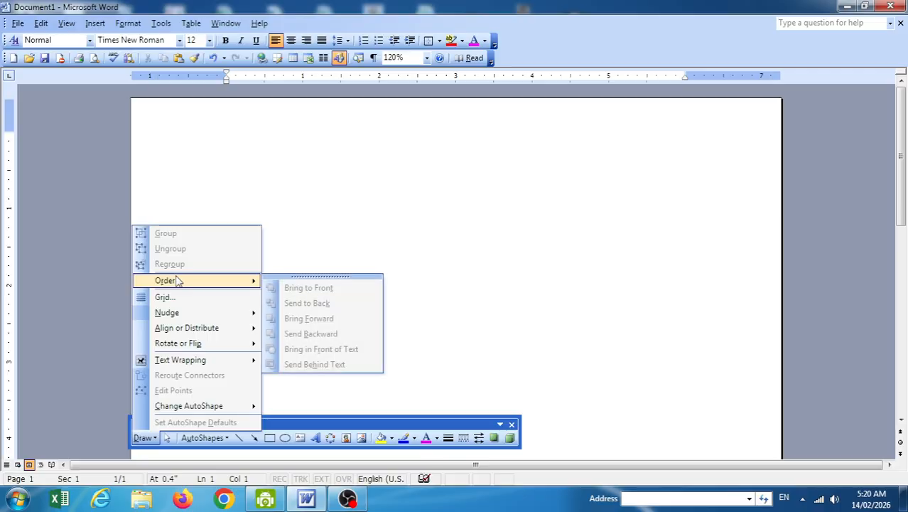
click(285, 438)
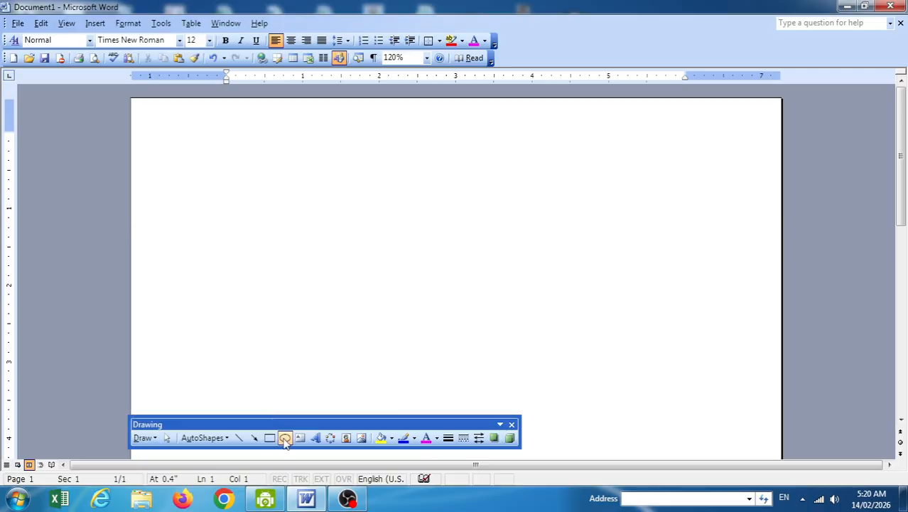
In Insert Picture, select three photos from the Desktop's marrige photos folder.
click(362, 438)
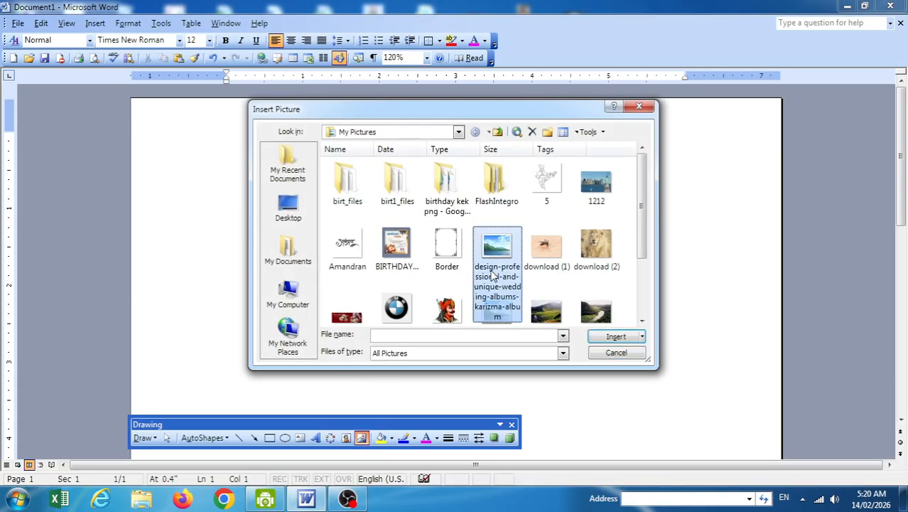
scroll(490, 277, down, 1)
click(261, 203)
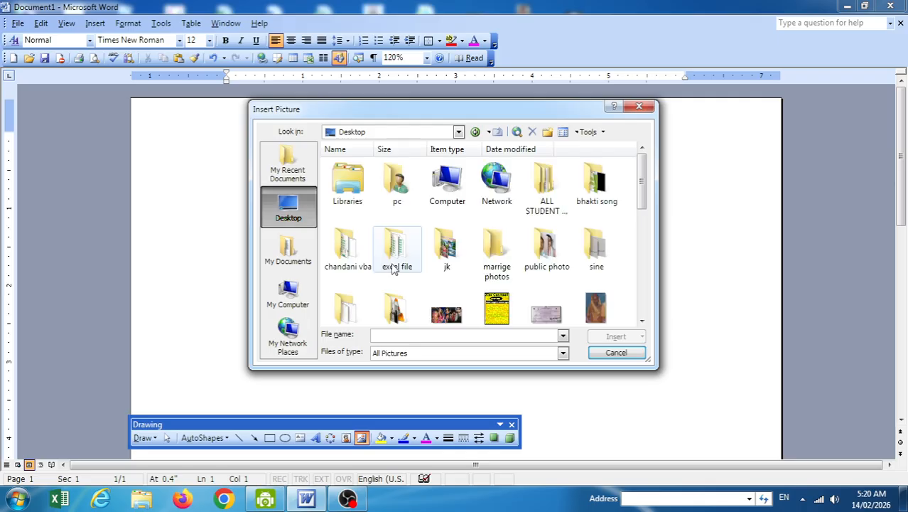
double_click(516, 267)
scroll(497, 280, down, 2)
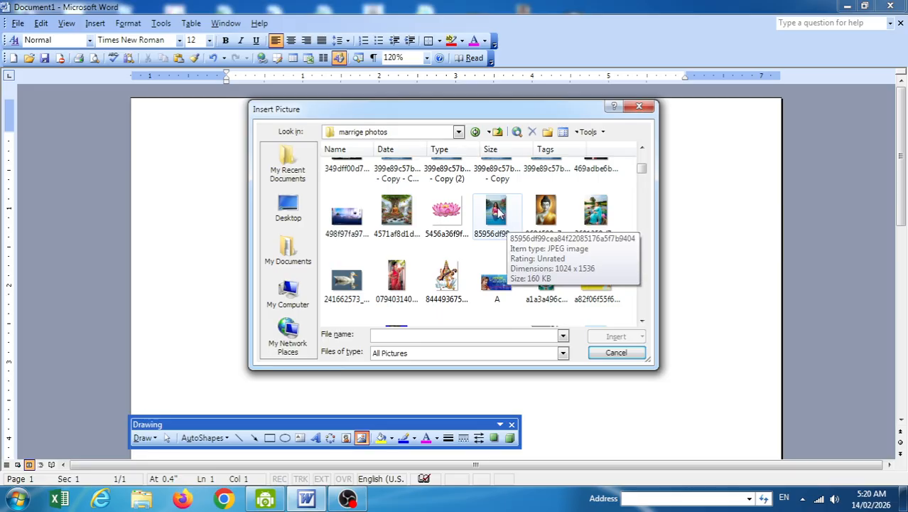
click(497, 211)
ctrl+click(595, 212)
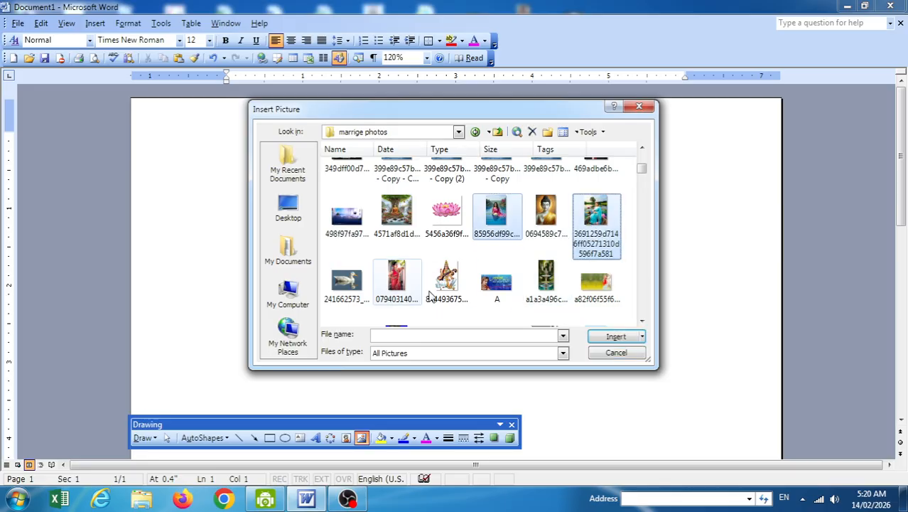
ctrl+click(396, 278)
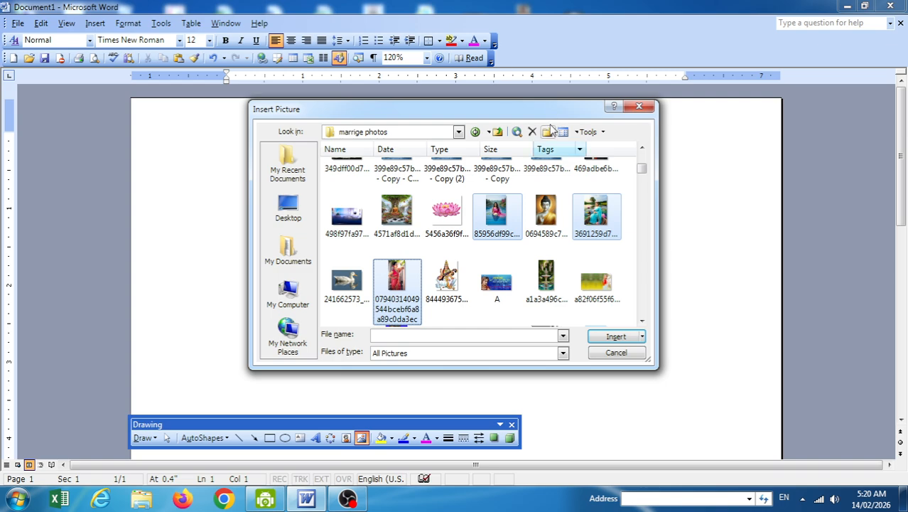
Insert the three photos, delete the black picture, and shrink the lake photo.
click(616, 337)
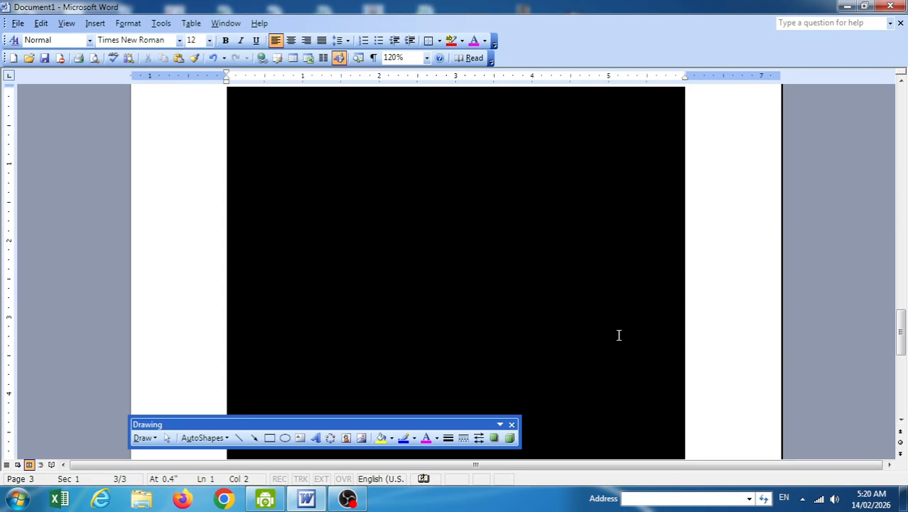
scroll(651, 287, down, 3)
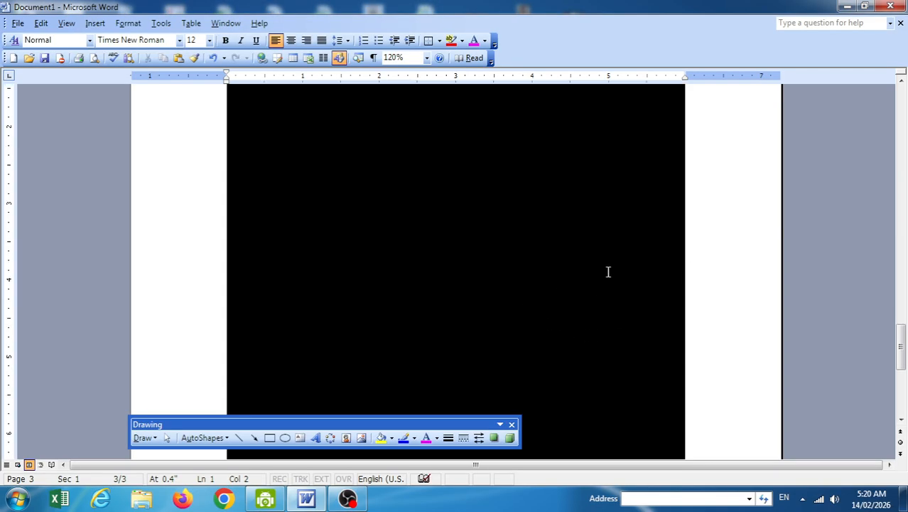
click(505, 251)
key(Delete)
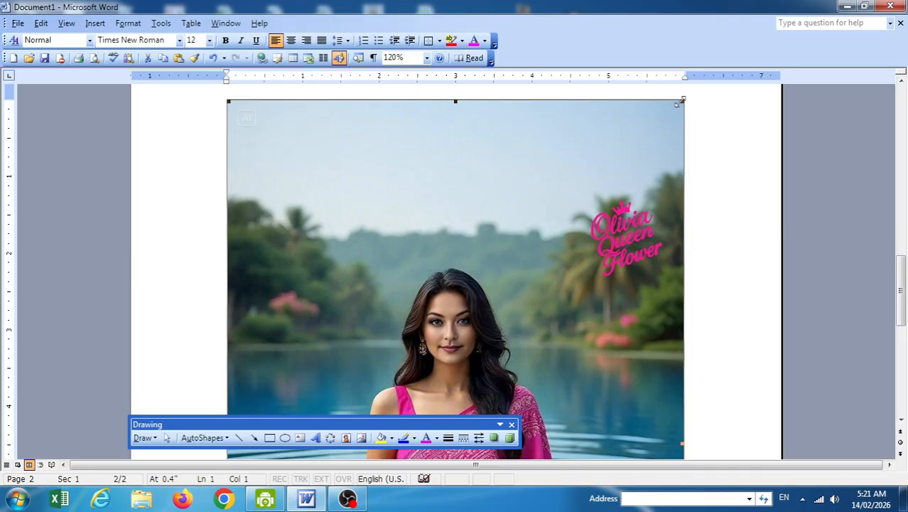
drag(681, 103, 530, 274)
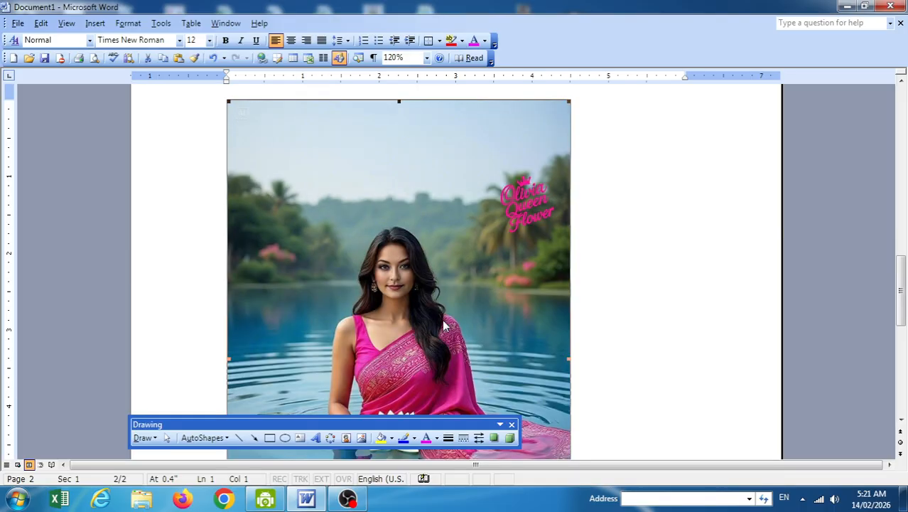
Give the lake and henna photos Square text wrapping and reposition them to overlap.
click(142, 438)
mouse_move(199, 361)
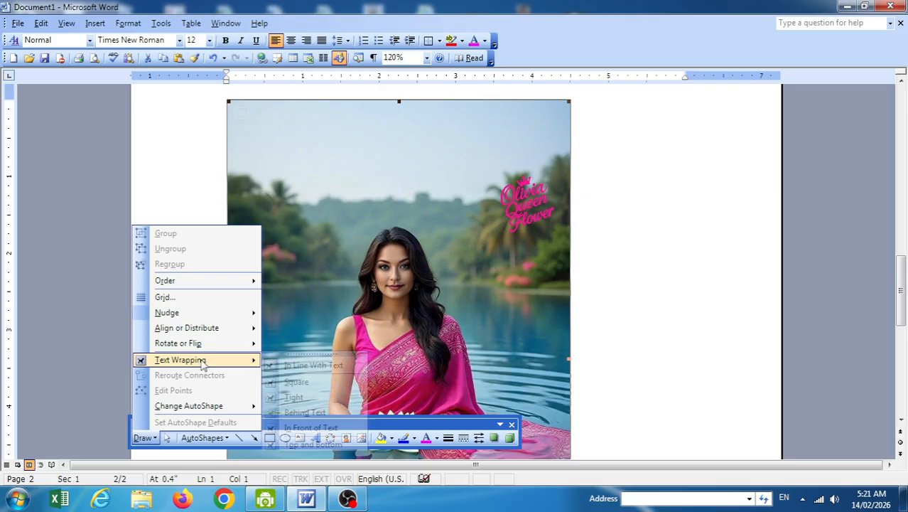
click(307, 381)
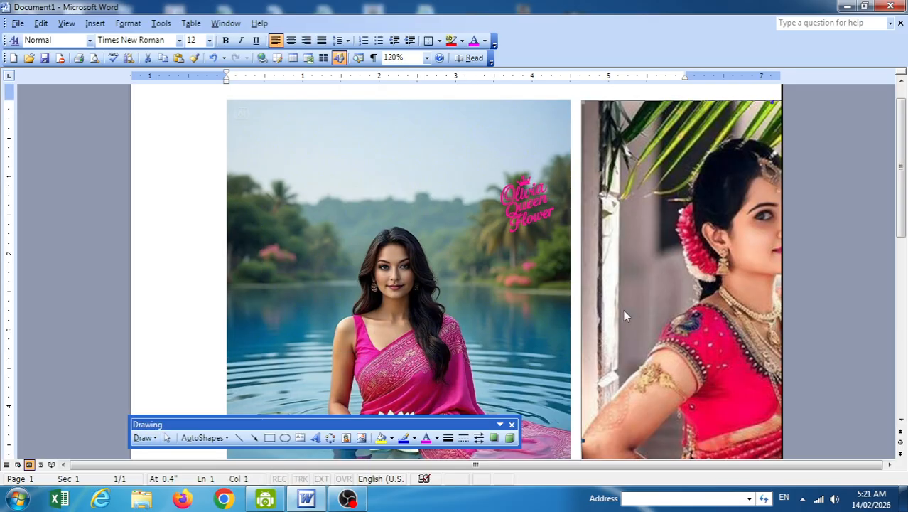
click(141, 438)
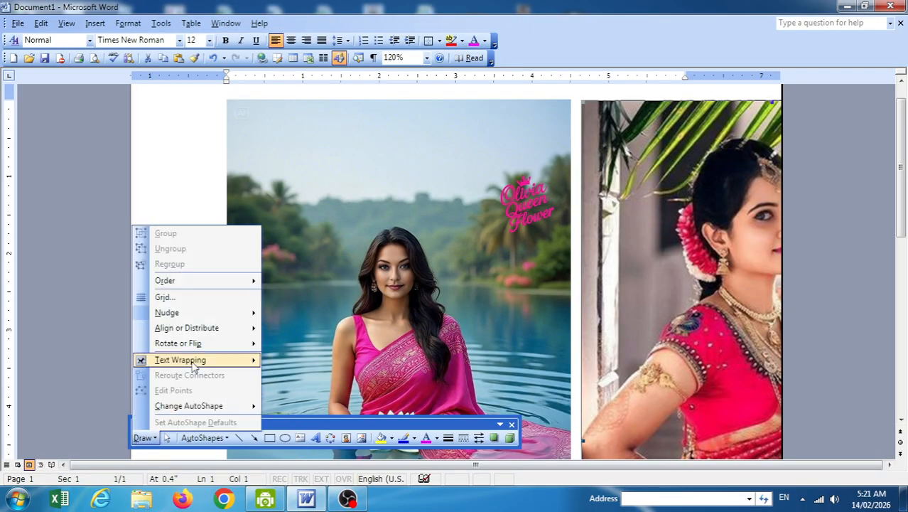
mouse_move(196, 365)
click(298, 387)
drag(467, 308, 558, 346)
drag(299, 199, 262, 214)
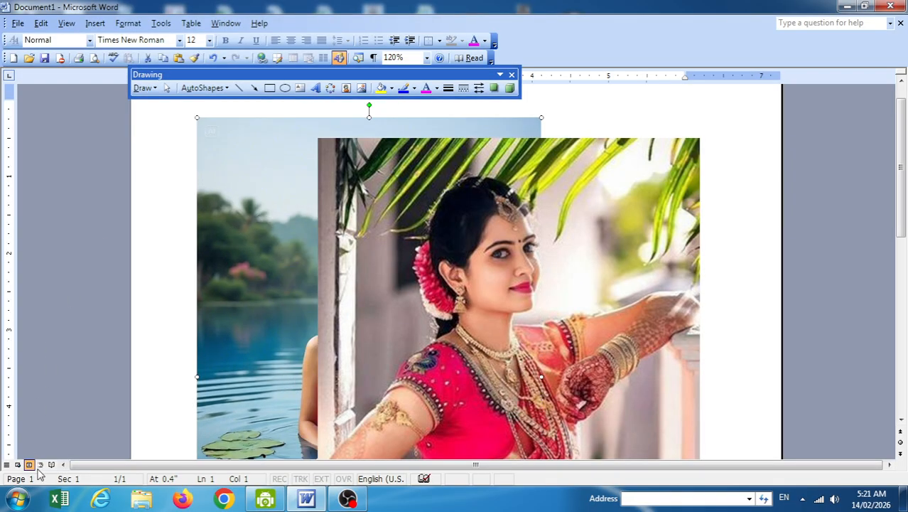
click(144, 88)
Bring the lake photo to the front, then bring the henna photo forward and move it left.
mouse_move(199, 151)
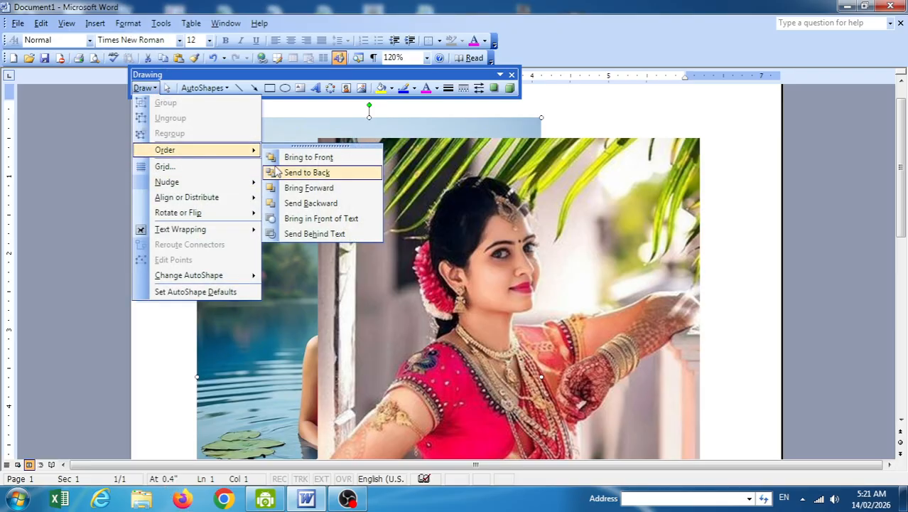
click(304, 157)
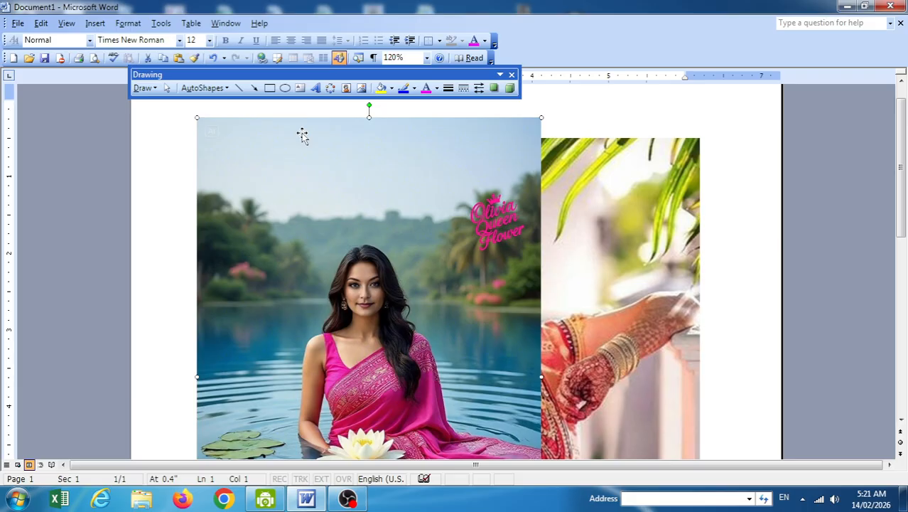
drag(588, 249, 580, 226)
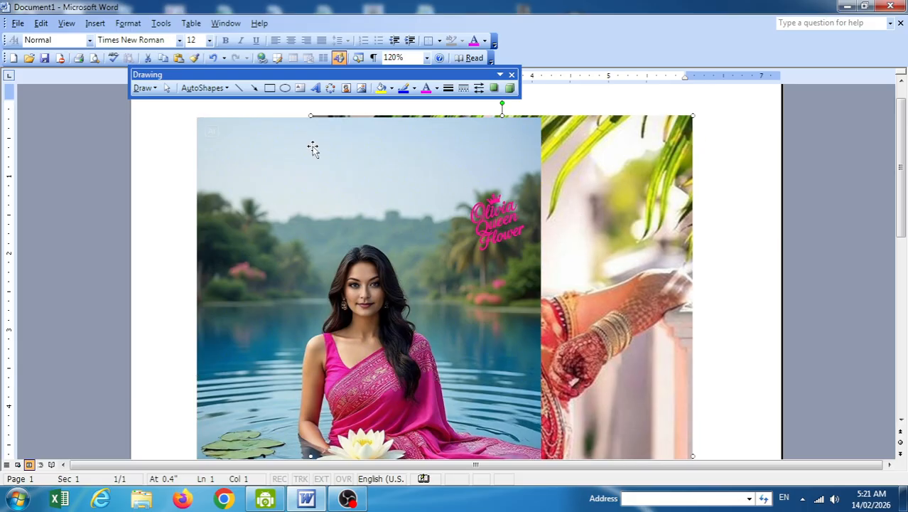
click(144, 87)
mouse_move(202, 149)
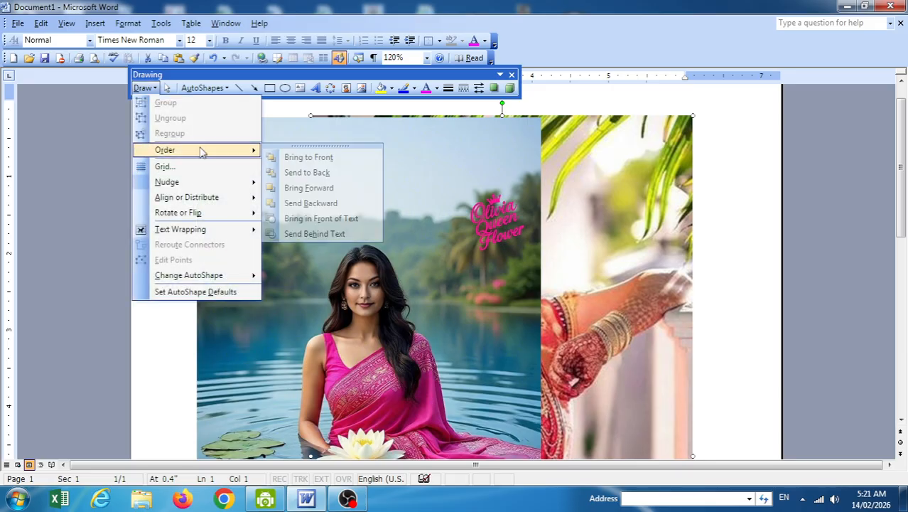
click(289, 159)
drag(387, 208, 273, 289)
drag(252, 259, 190, 269)
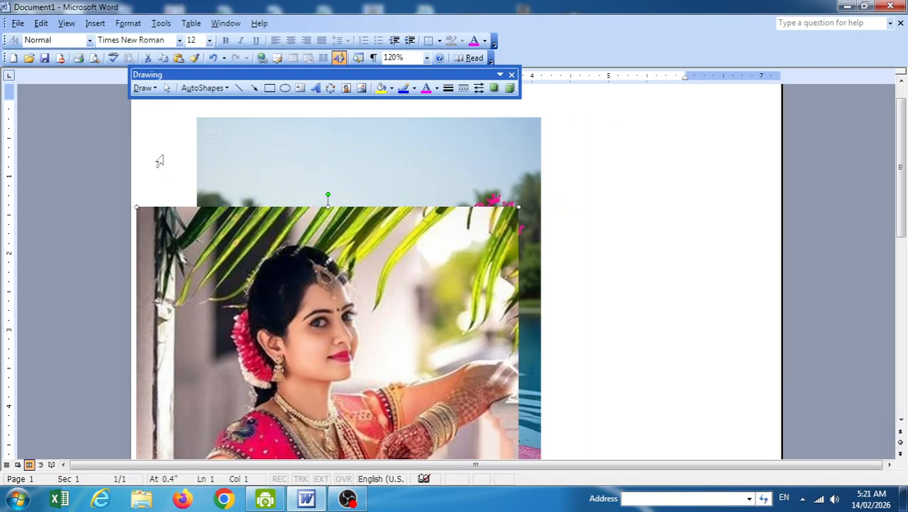
Send the henna photo to the back and shift both so the saree photo overlaps it.
click(144, 87)
mouse_move(193, 154)
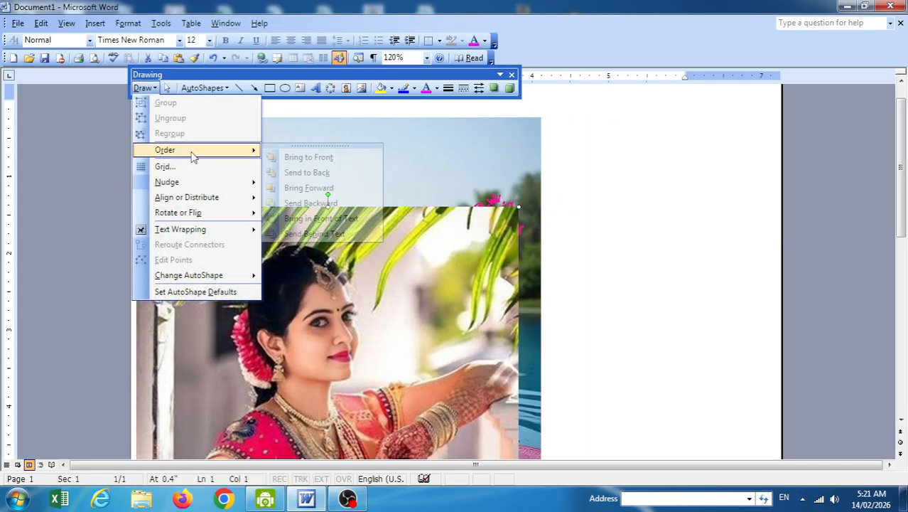
click(308, 174)
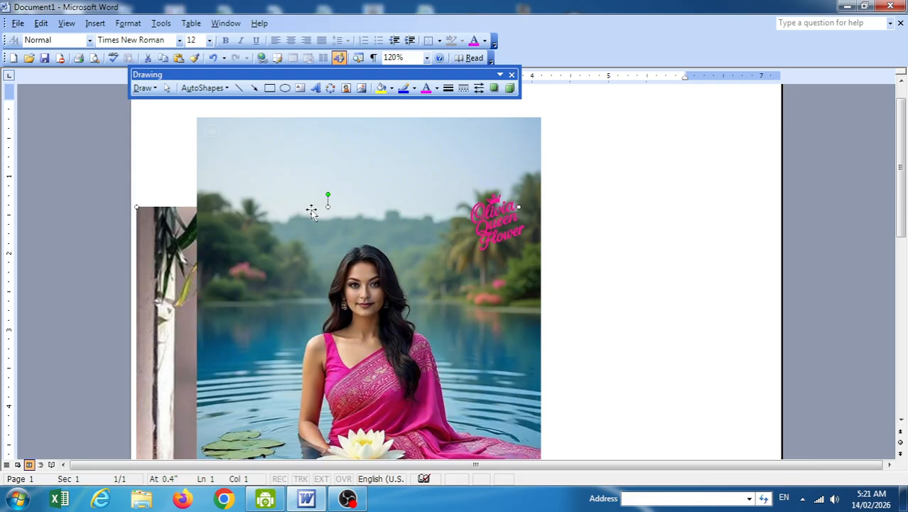
drag(292, 204, 370, 243)
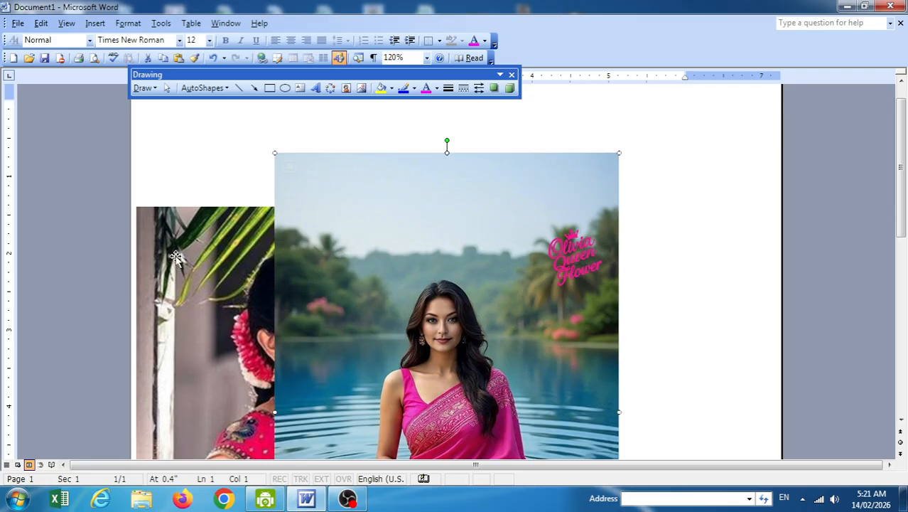
drag(170, 261, 244, 250)
click(144, 87)
mouse_move(189, 151)
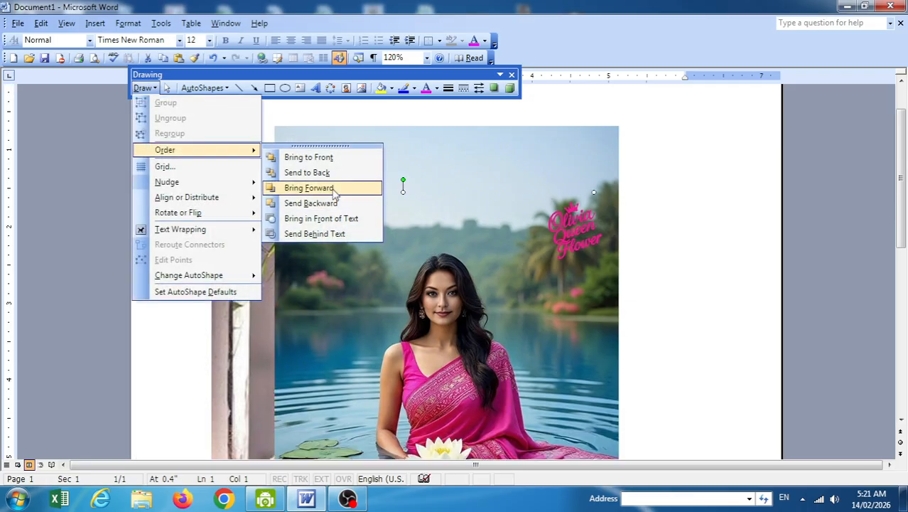
click(659, 192)
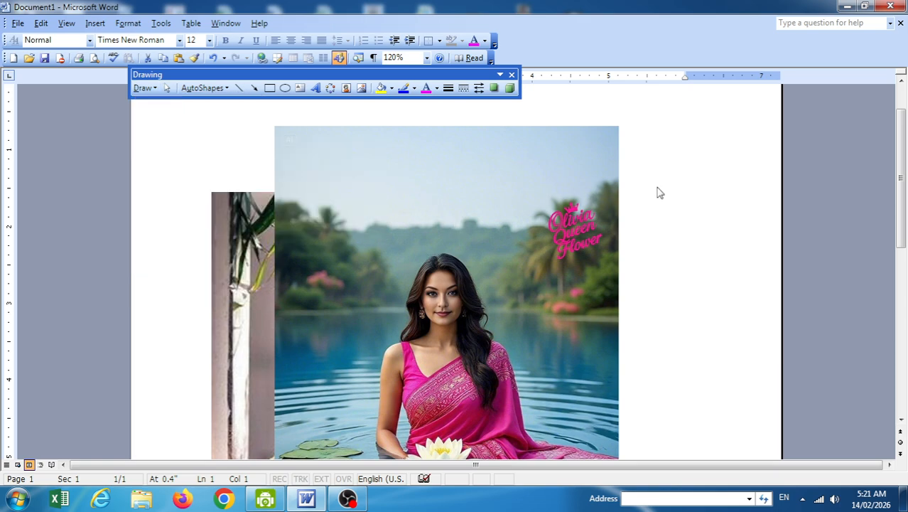
scroll(568, 213, up, 1)
click(245, 277)
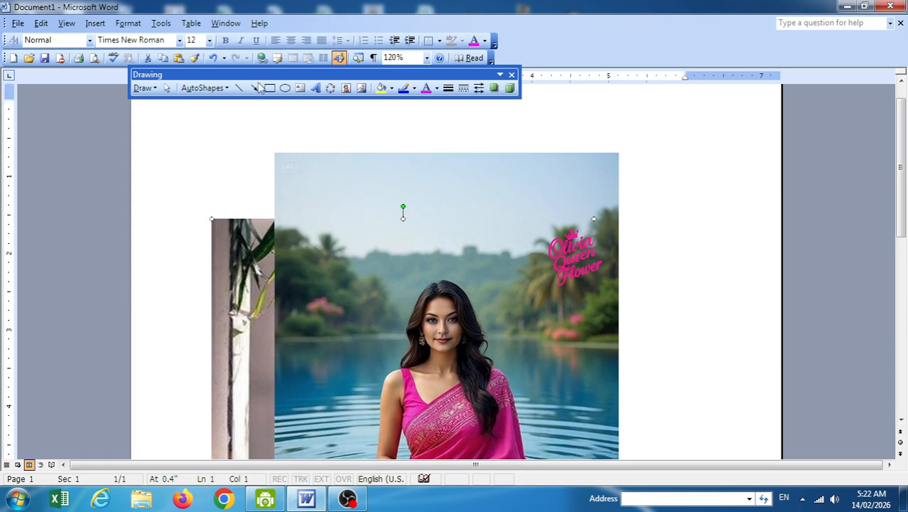
click(192, 246)
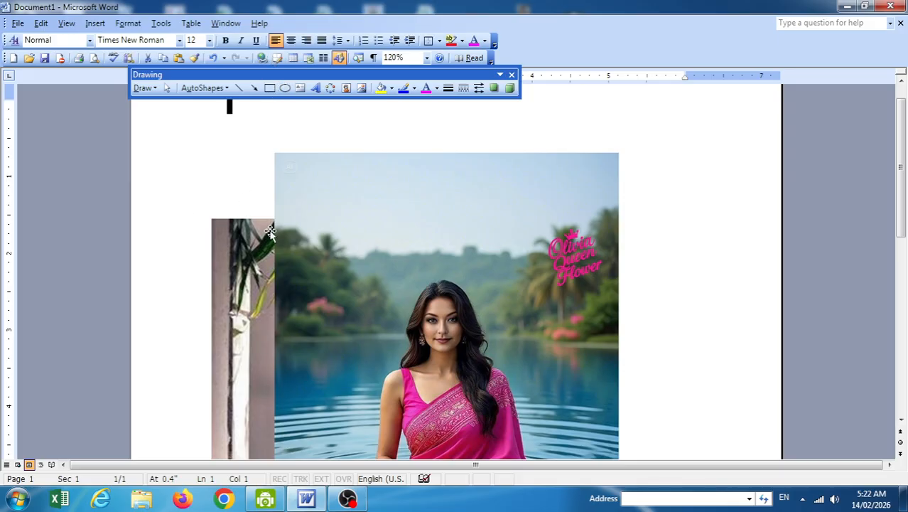
Draw a rectangle without the canvas, fill it red, and drag it over the page's lower left.
click(269, 88)
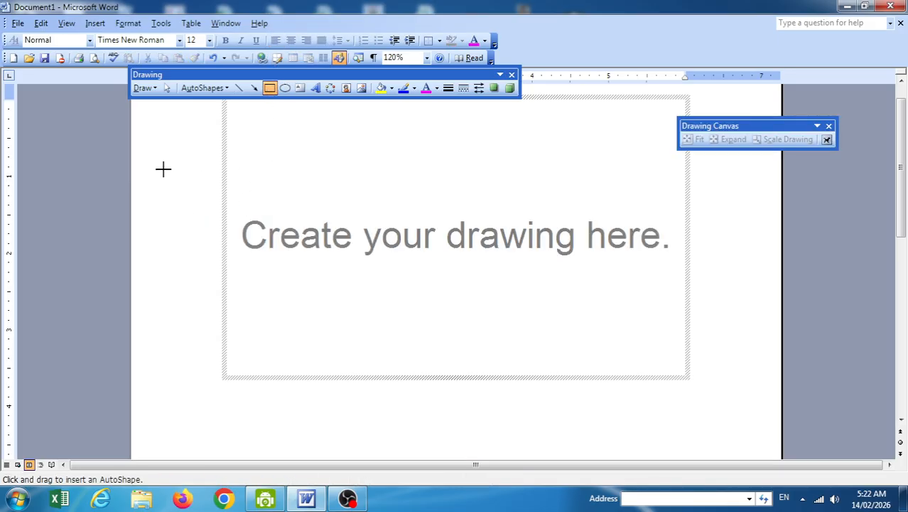
key(Escape)
scroll(197, 251, down, 7)
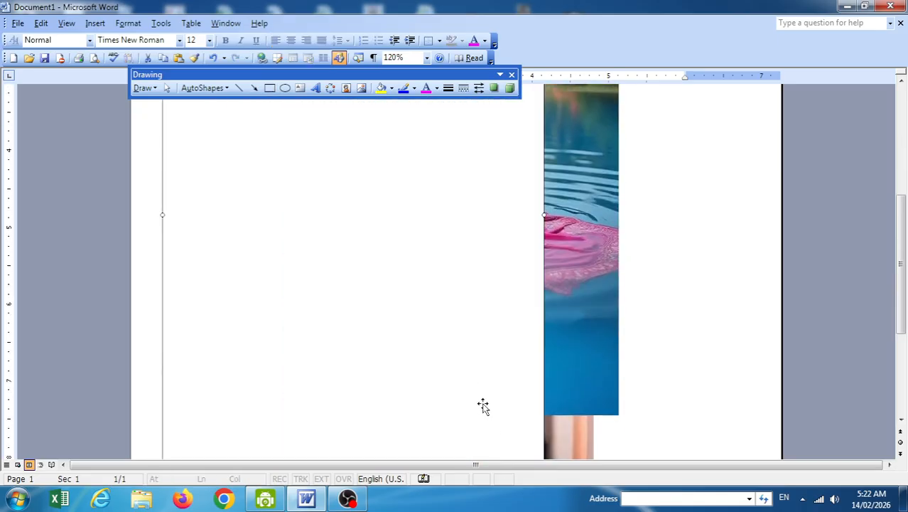
click(391, 89)
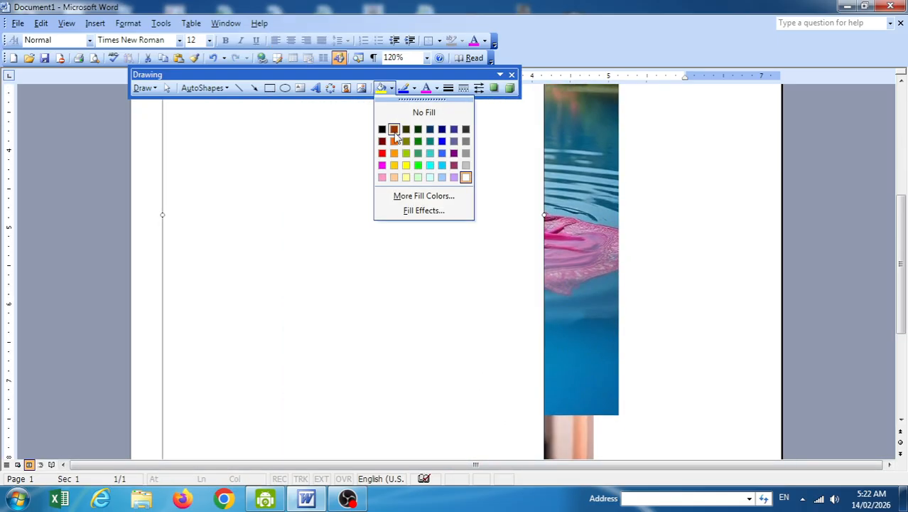
click(383, 155)
drag(333, 222, 248, 374)
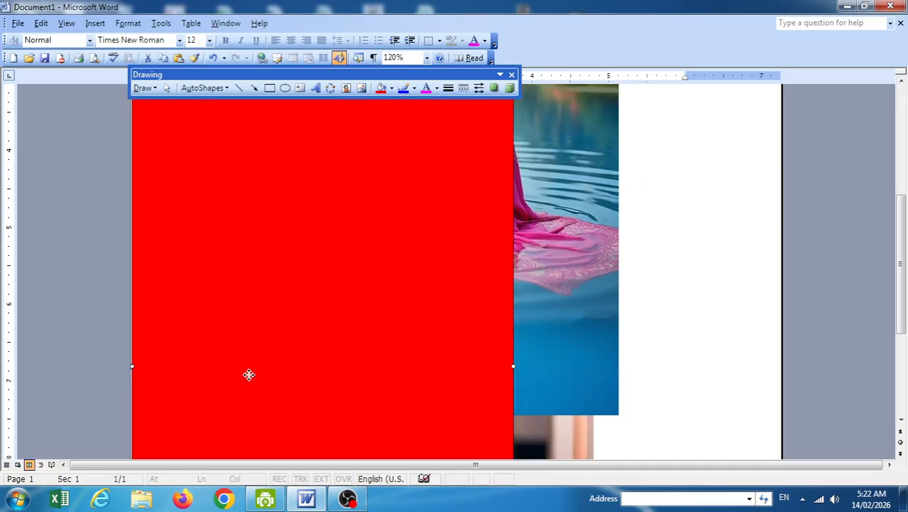
scroll(448, 231, up, 3)
scroll(452, 230, up, 3)
click(253, 261)
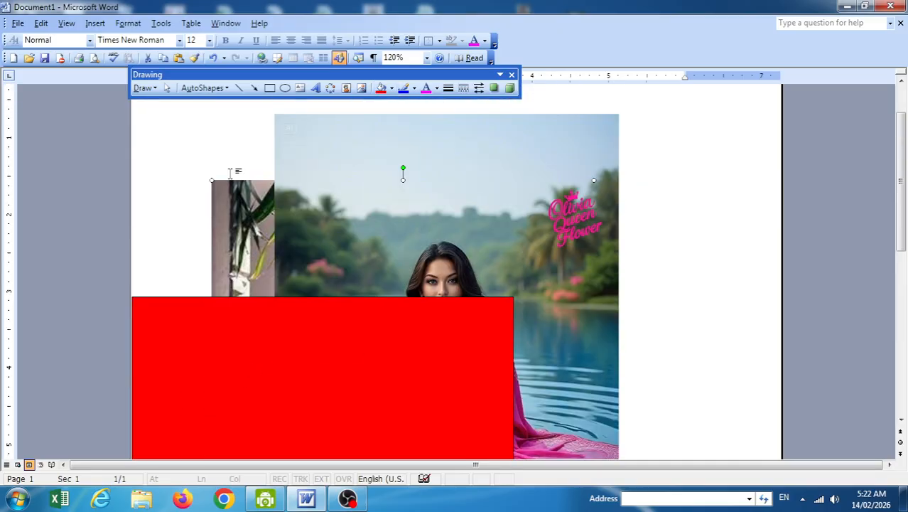
click(142, 88)
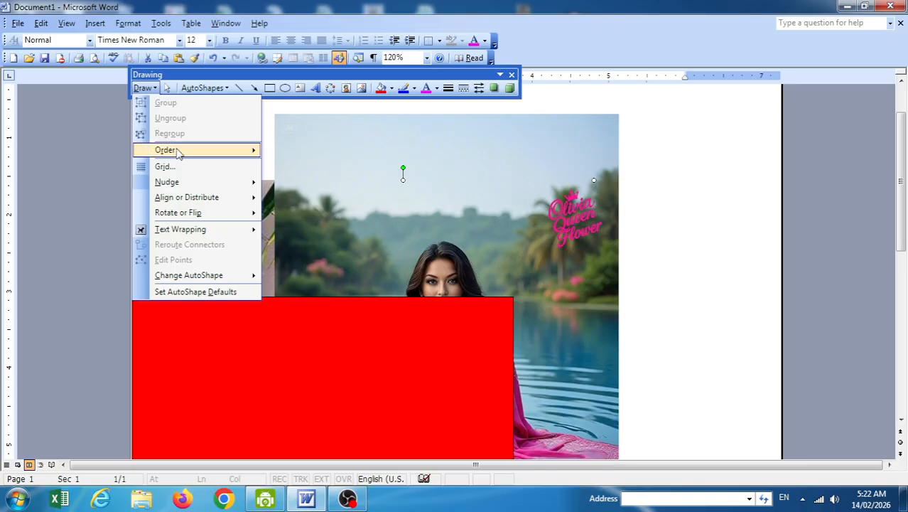
Use Bring Forward to move the palm-leaf photo up a layer at a time, past the red rectangle.
mouse_move(179, 150)
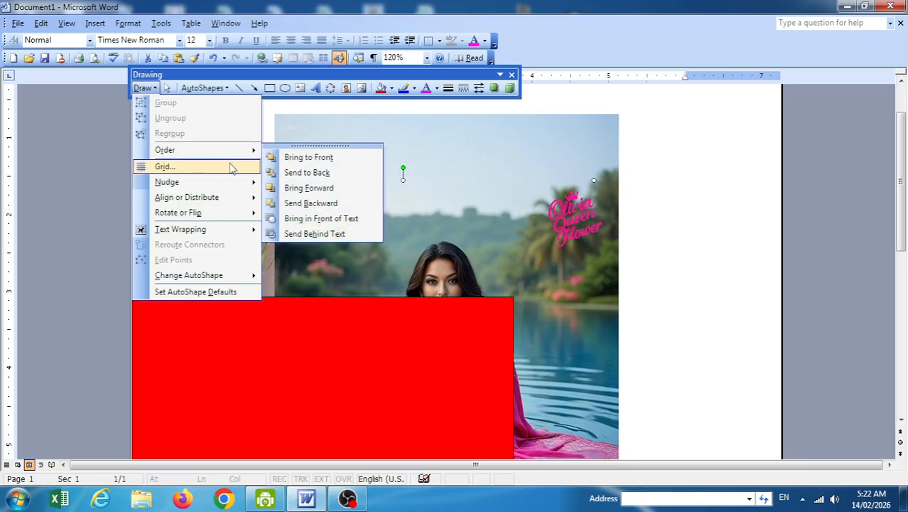
click(317, 188)
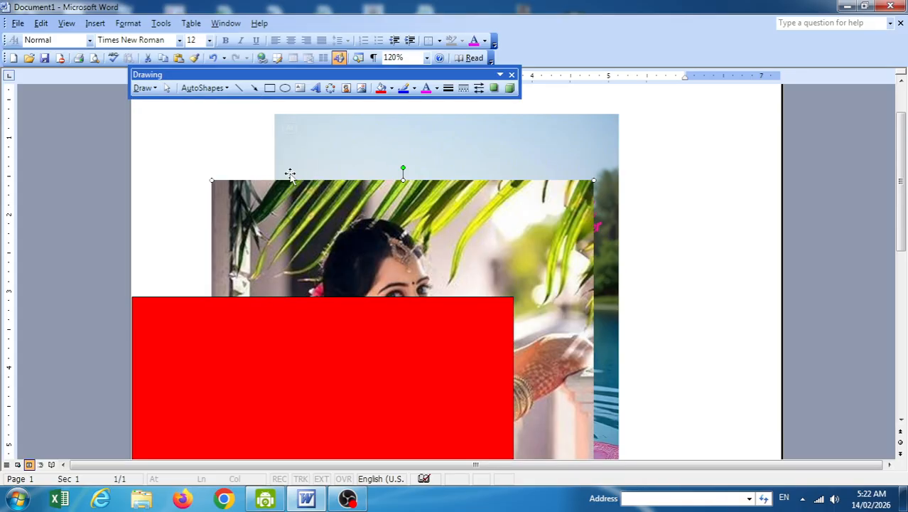
click(145, 89)
mouse_move(178, 150)
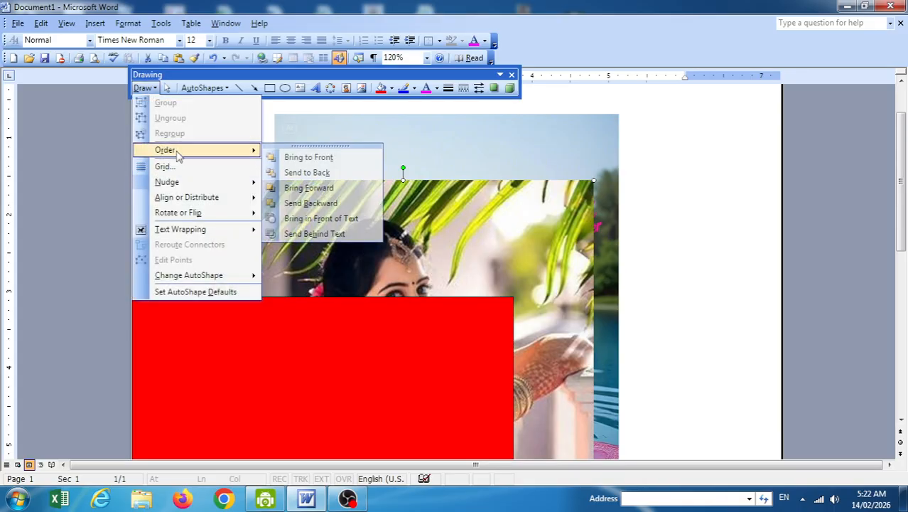
click(318, 187)
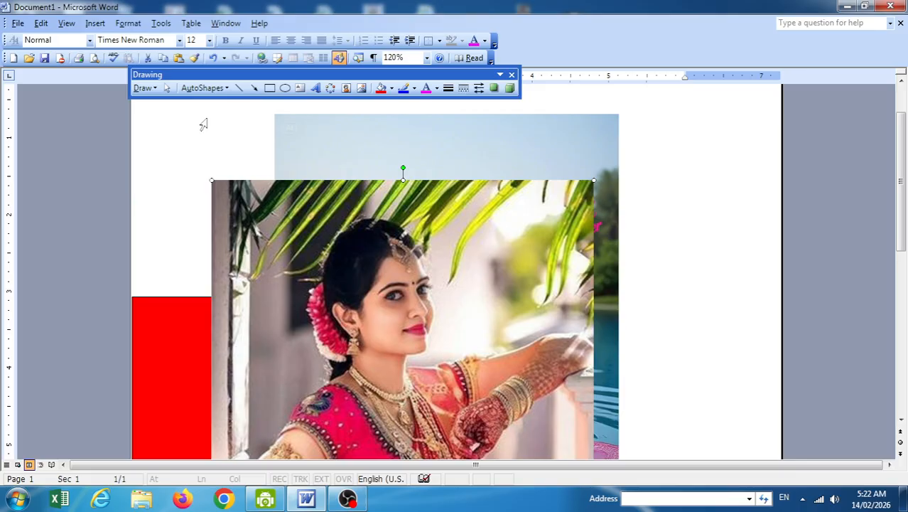
click(145, 89)
mouse_move(199, 151)
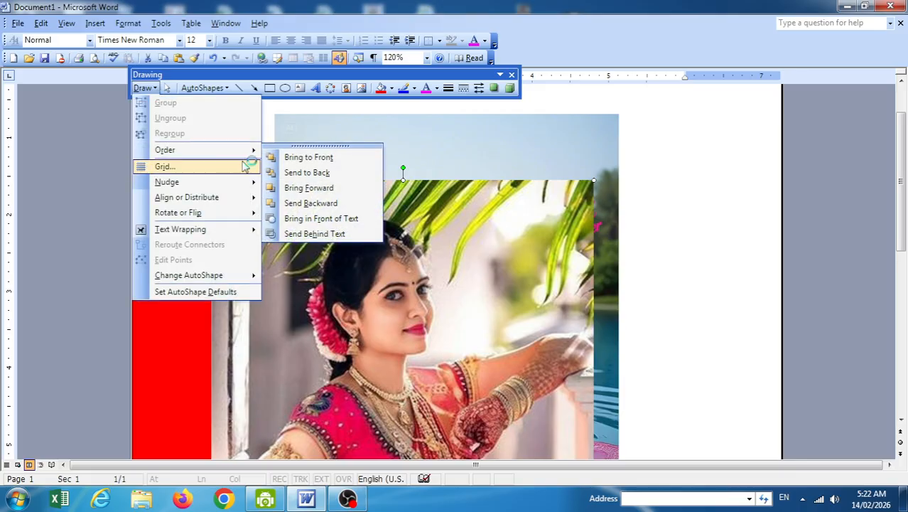
click(298, 189)
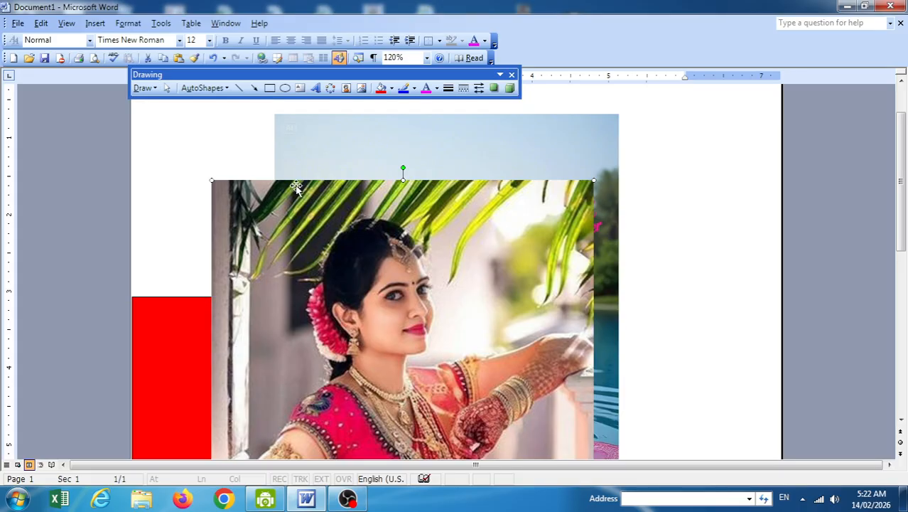
Send the palm-leaf photo backward behind the rectangle and lake photo, then bring it to front.
click(142, 88)
mouse_move(188, 151)
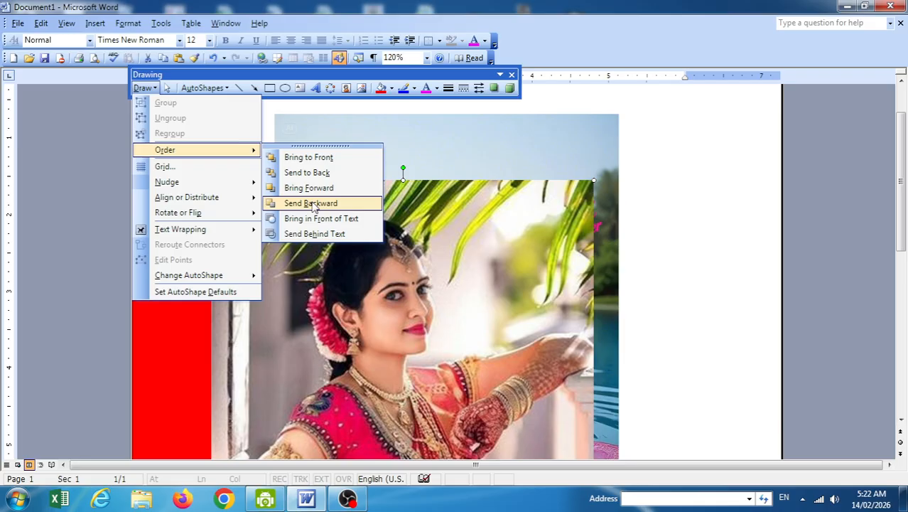
click(312, 204)
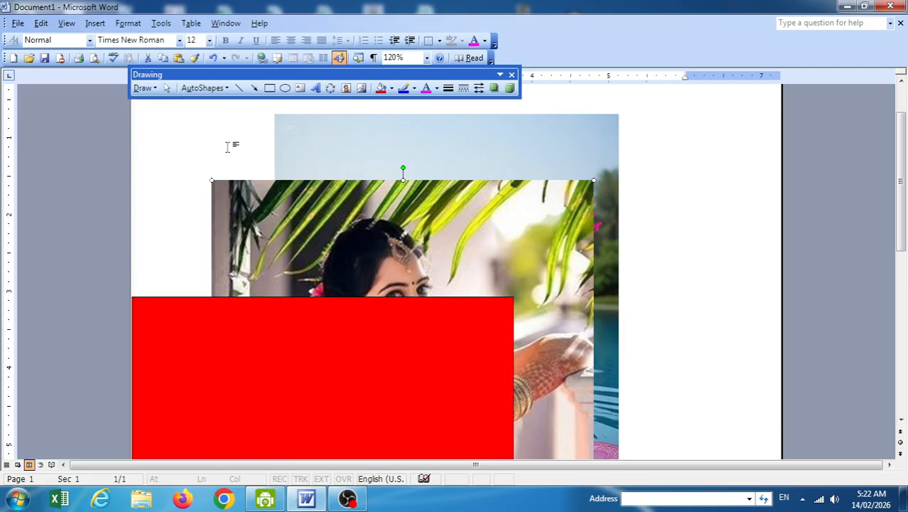
click(149, 90)
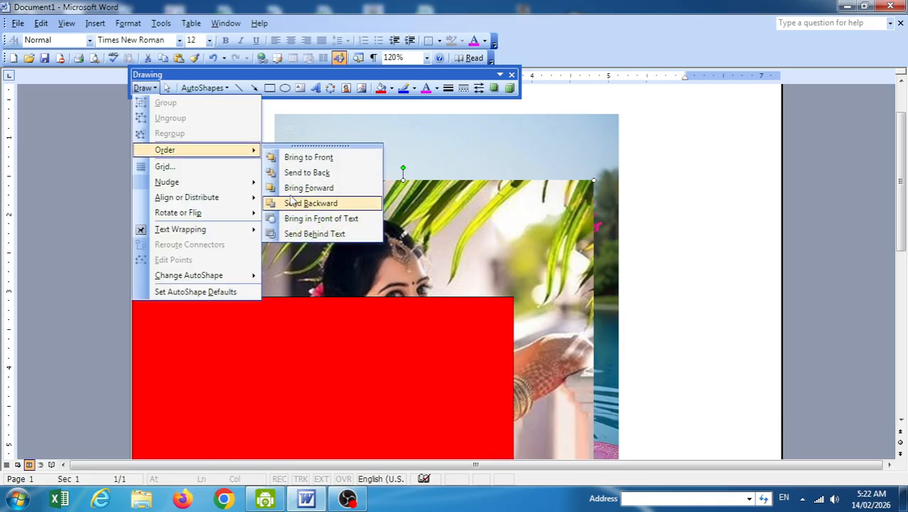
click(310, 204)
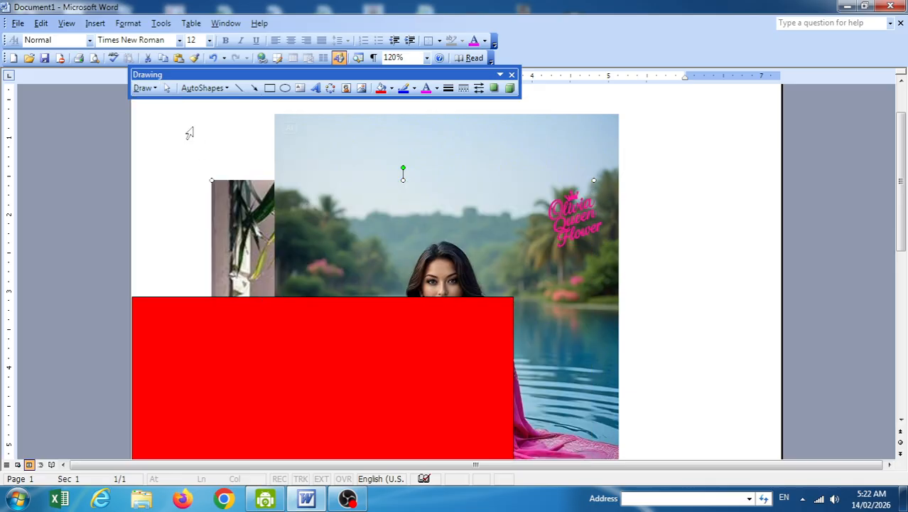
click(146, 88)
mouse_move(193, 150)
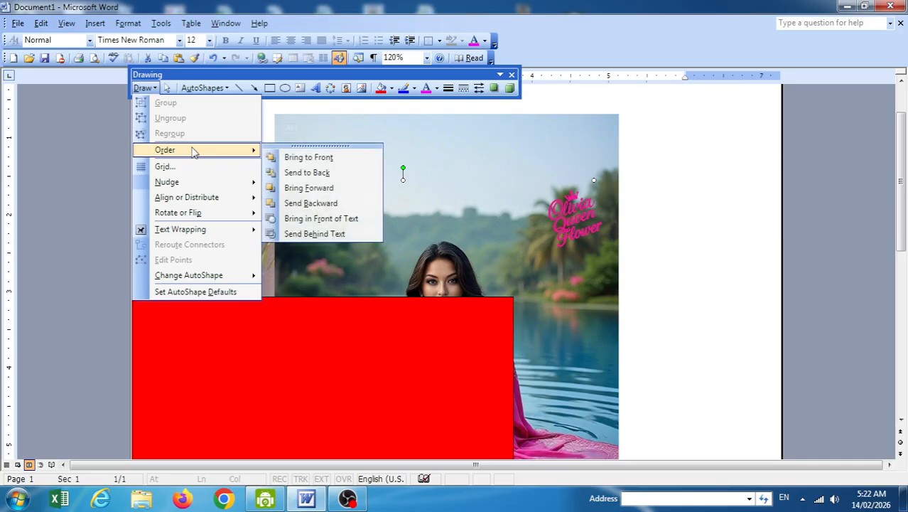
click(288, 159)
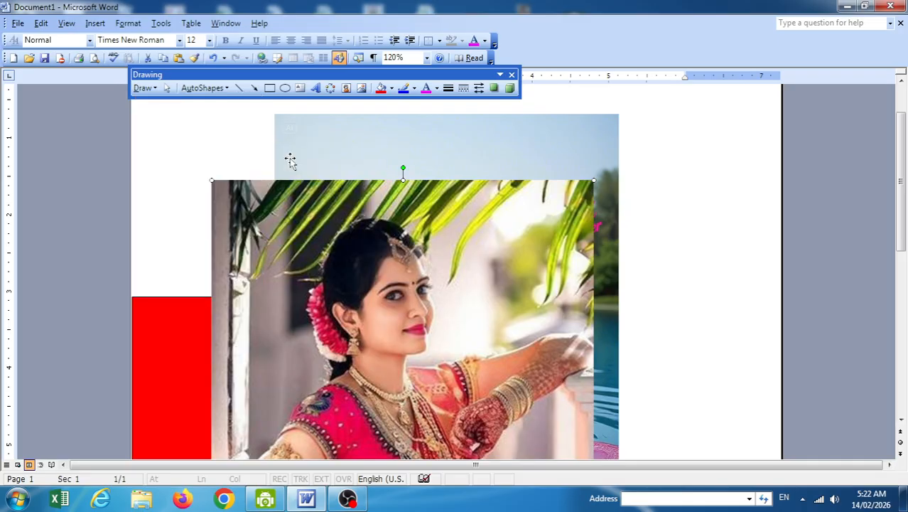
Send the palm-leaf photo to back, behind the lake photo and red rectangle.
click(146, 88)
mouse_move(180, 155)
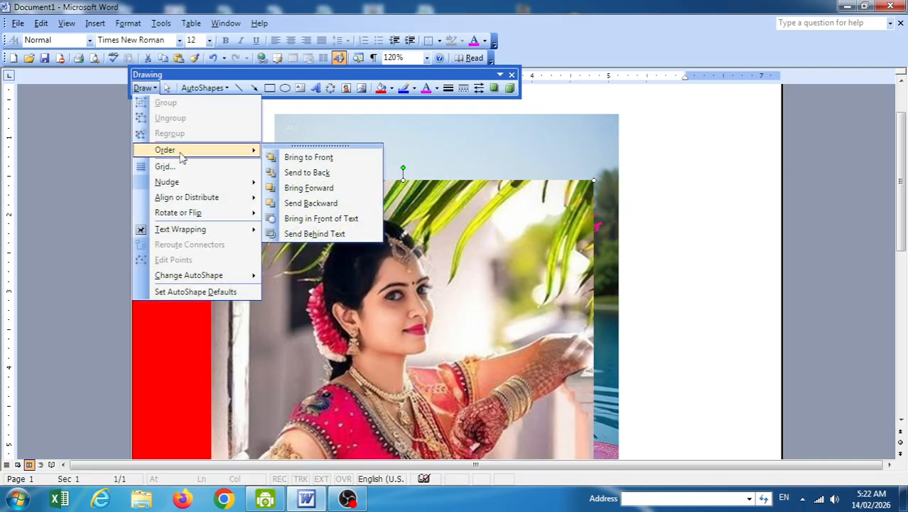
click(291, 174)
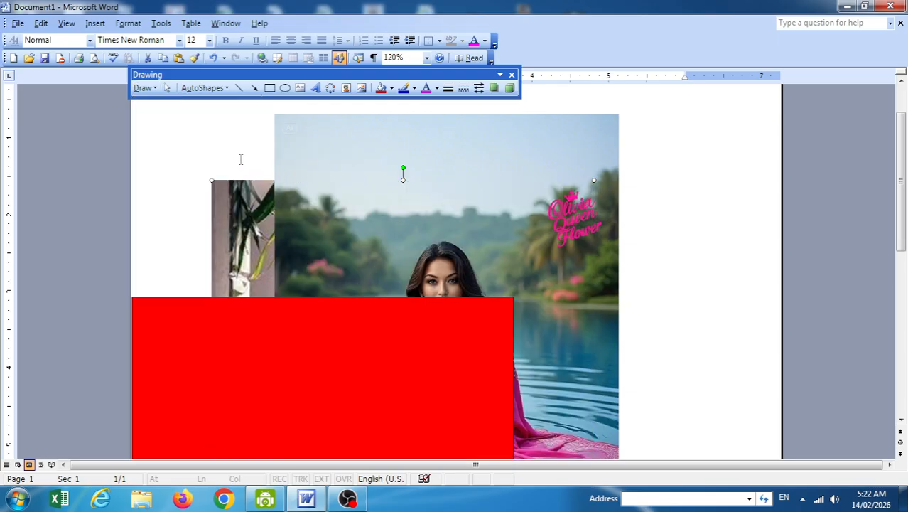
click(143, 88)
key(Escape)
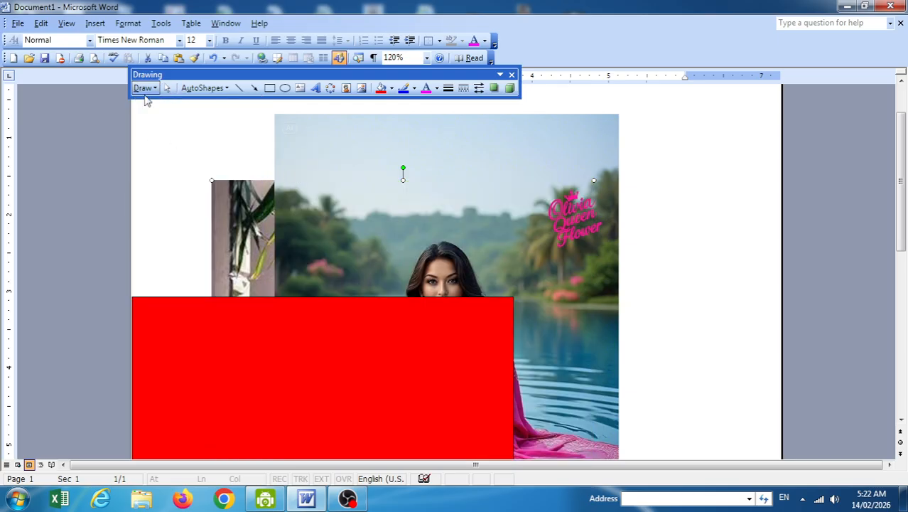
click(146, 89)
click(145, 88)
click(146, 88)
mouse_move(183, 150)
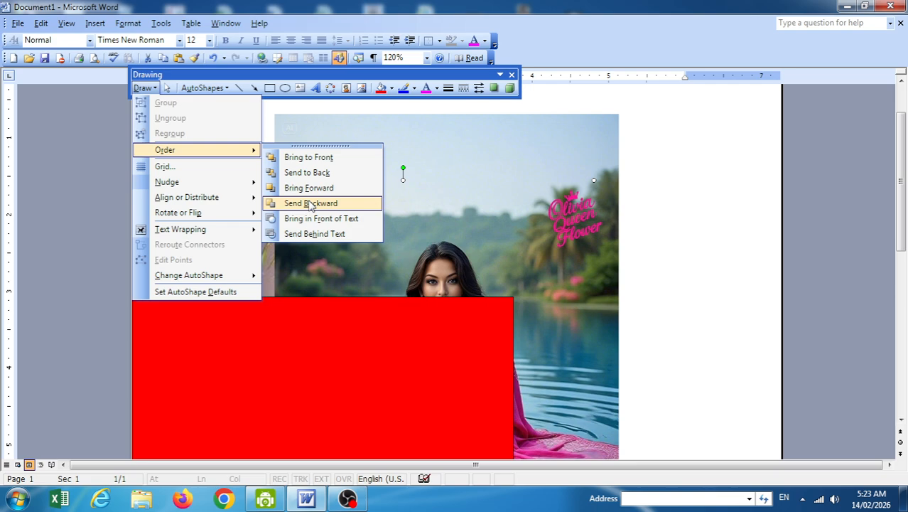
click(310, 203)
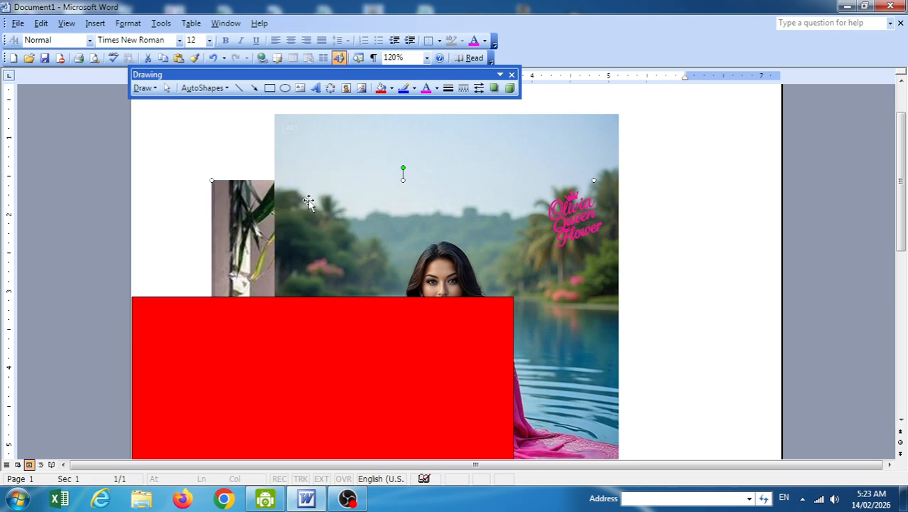
click(145, 88)
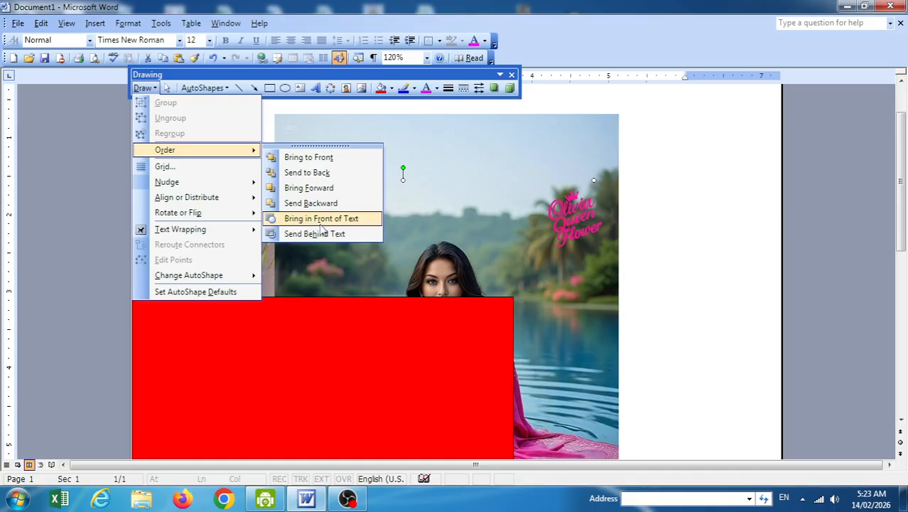
click(456, 168)
click(236, 134)
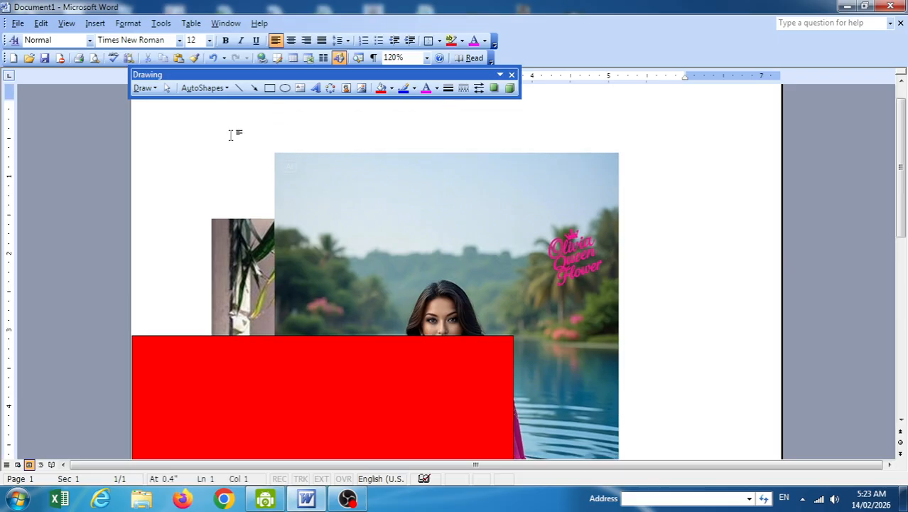
Insert a green 3D-style WordArt containing the person's name.
click(315, 88)
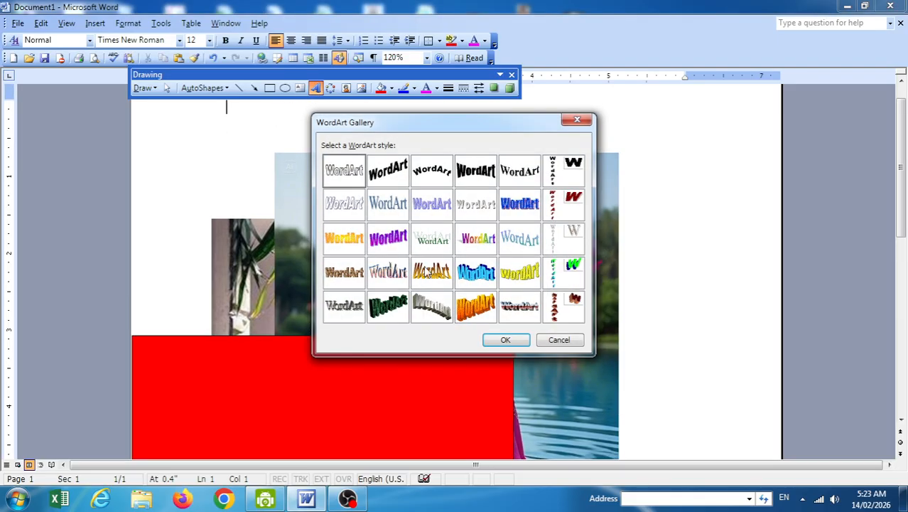
click(388, 307)
click(505, 339)
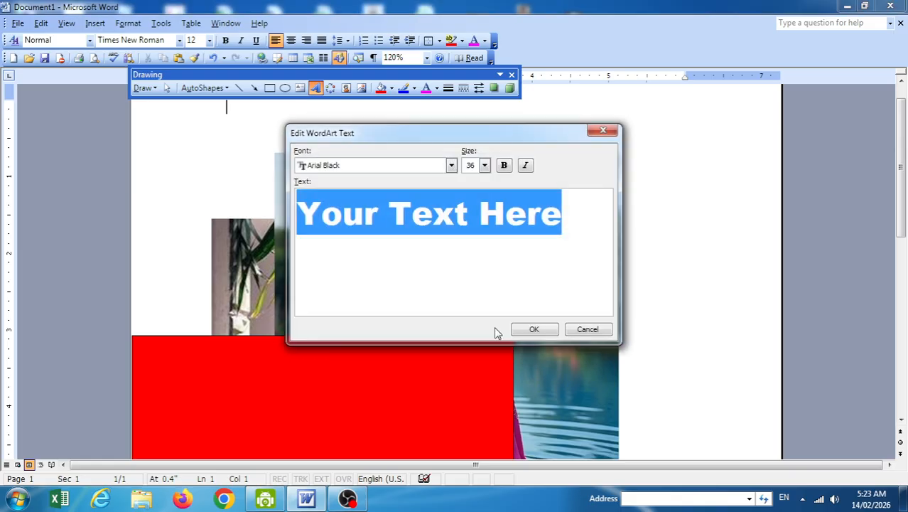
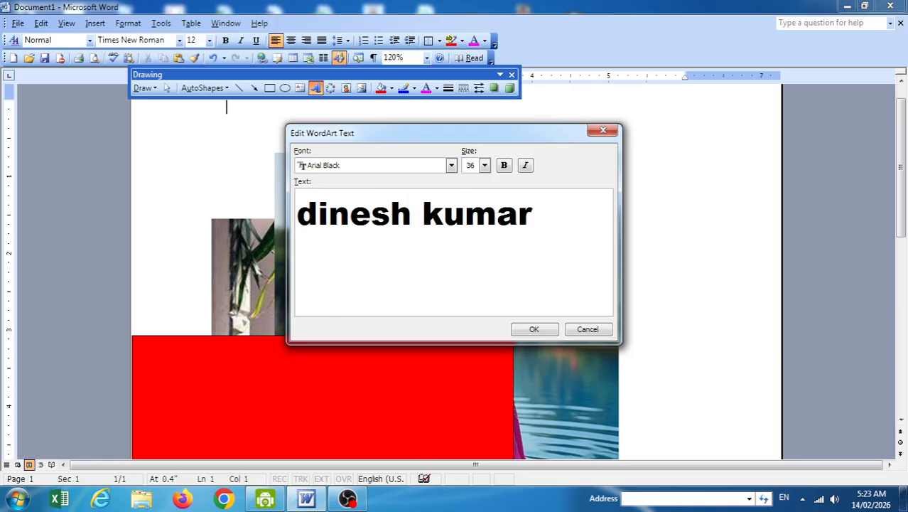
click(536, 329)
Give the WordArt square text wrapping and drag it down across the lake photo.
click(257, 146)
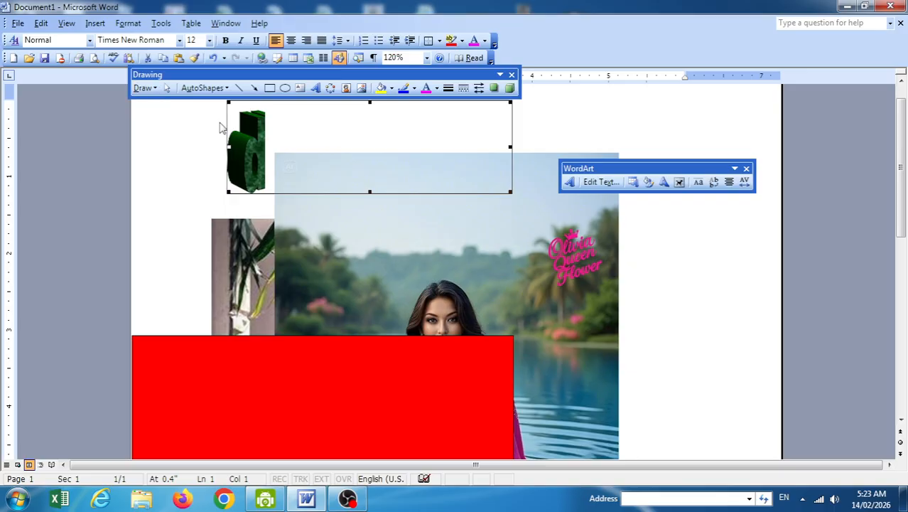
click(142, 88)
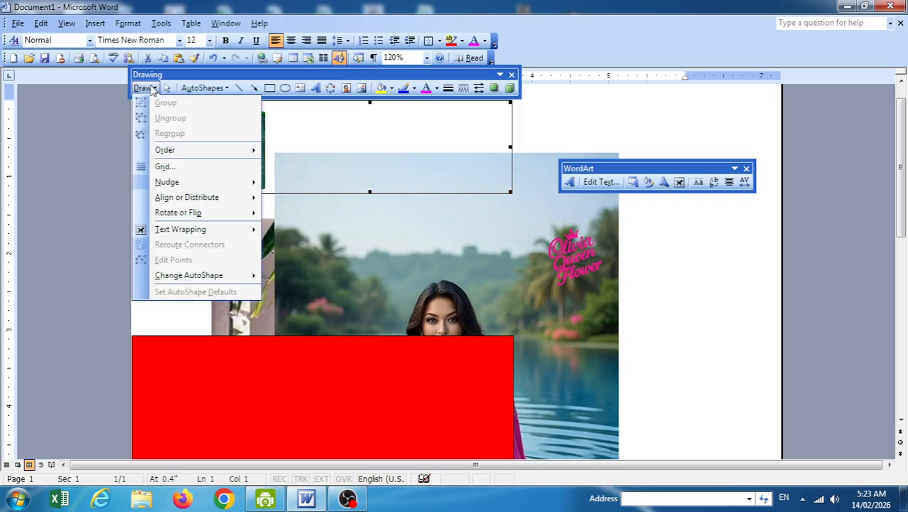
mouse_move(227, 235)
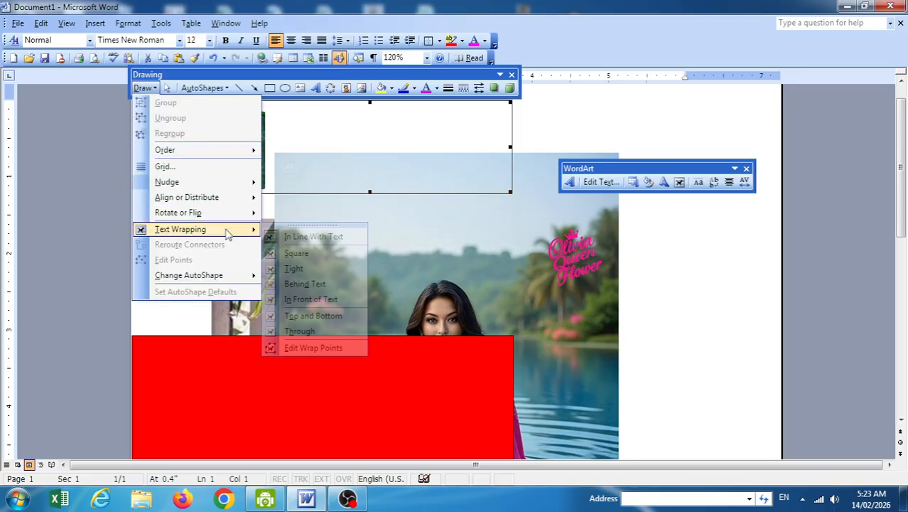
click(302, 260)
drag(260, 177, 419, 370)
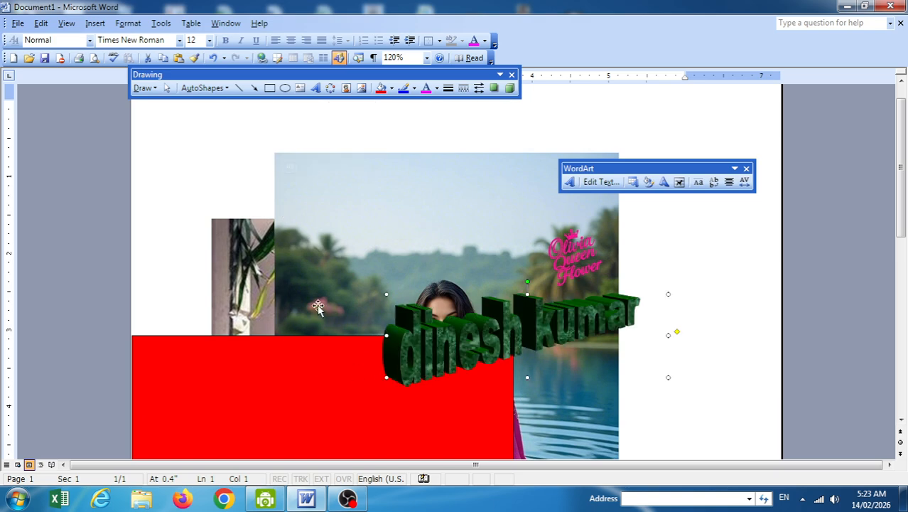
Send the WordArt behind text, then bring it back in front of text.
click(144, 88)
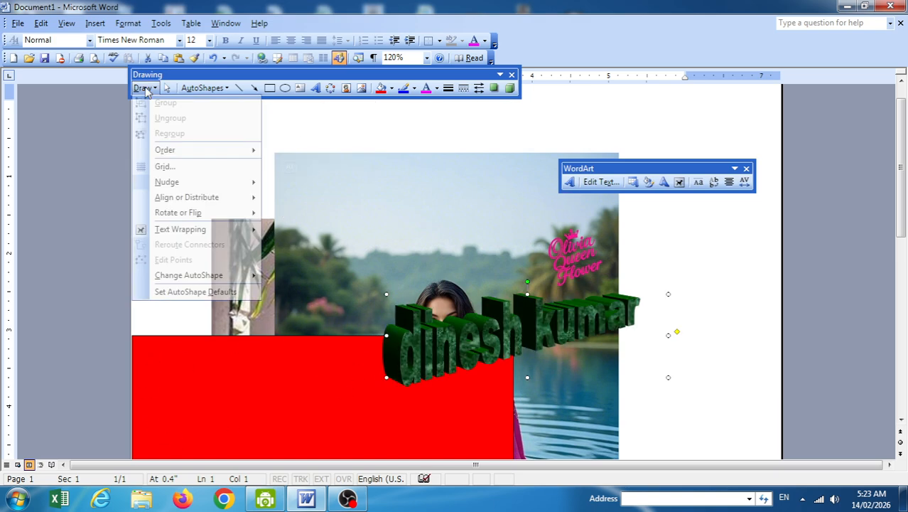
mouse_move(178, 149)
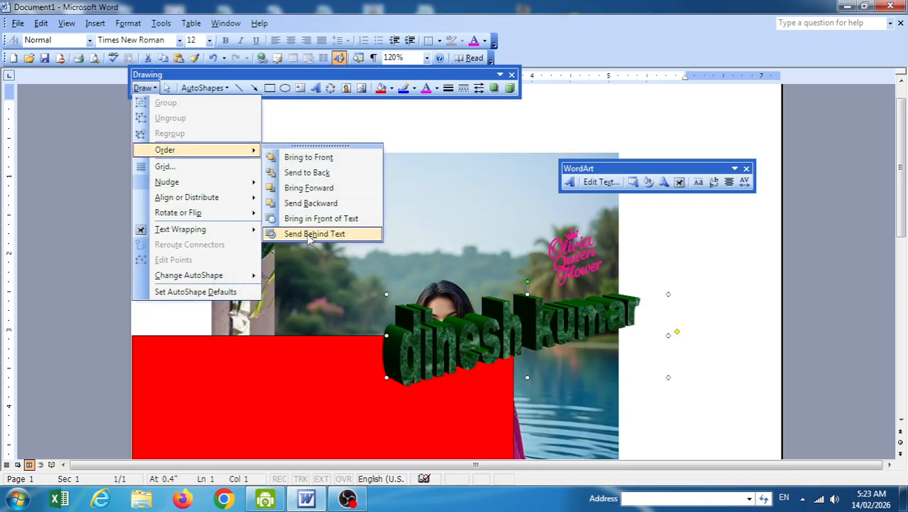
click(311, 233)
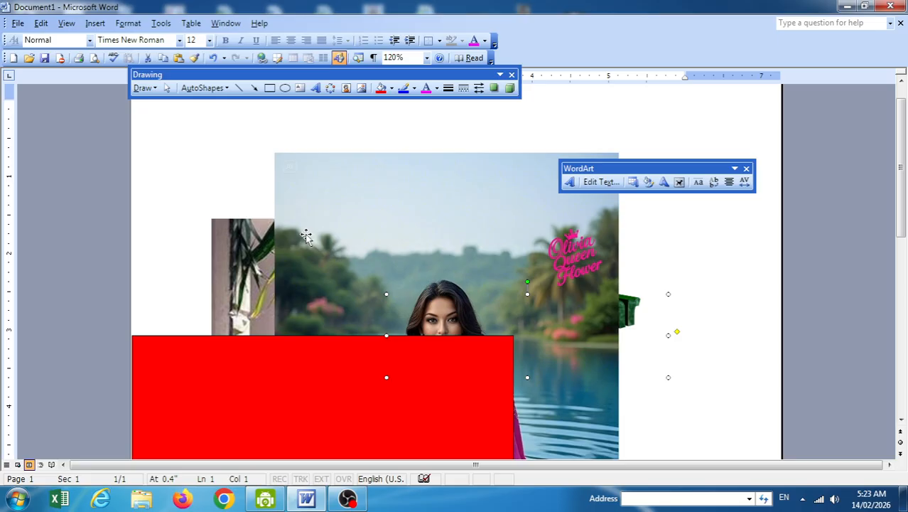
click(149, 88)
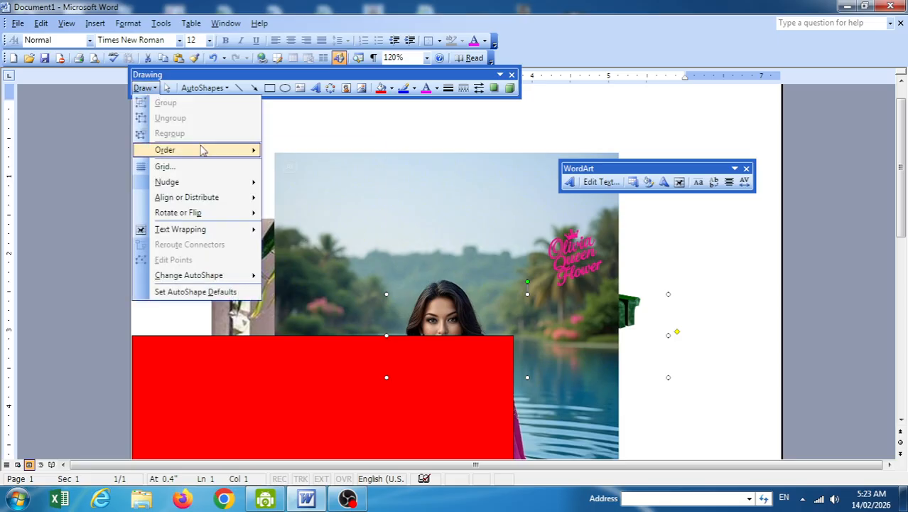
mouse_move(202, 150)
click(312, 217)
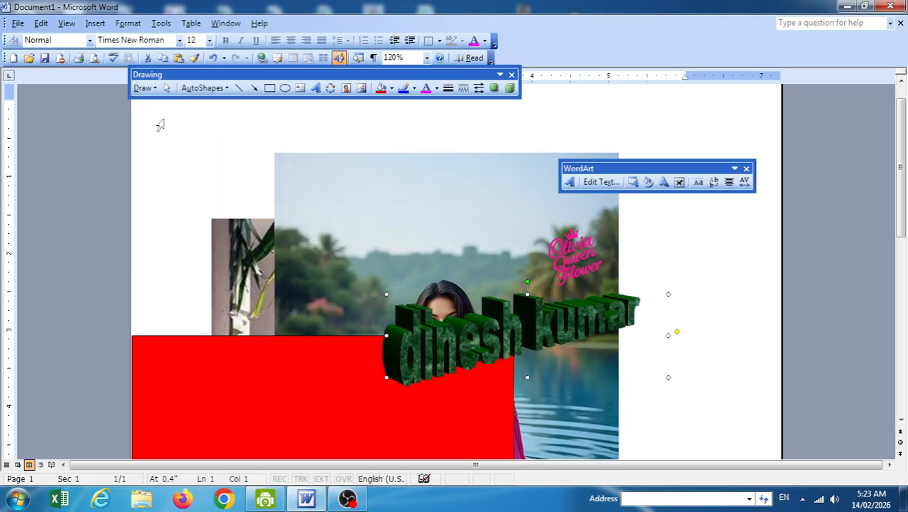
Repeat the swap: WordArt behind text again, then returned in front of text.
click(147, 88)
mouse_move(207, 151)
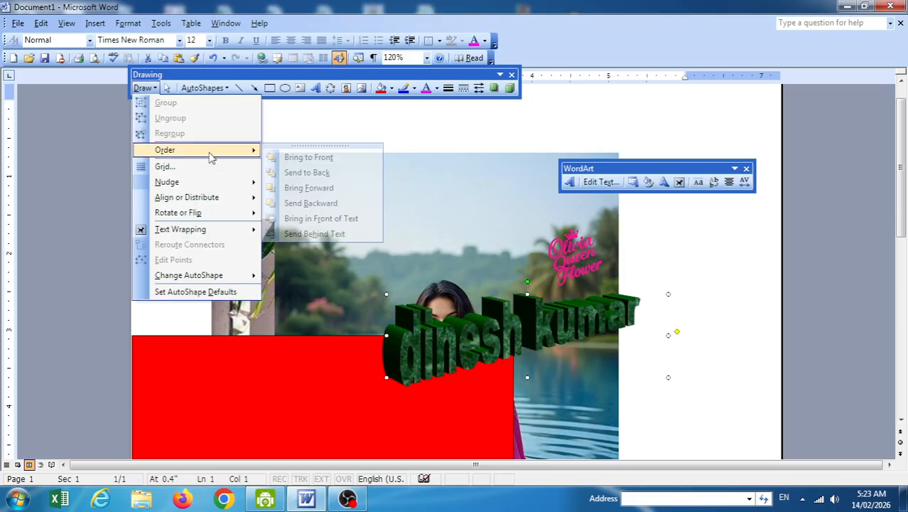
click(315, 233)
click(142, 88)
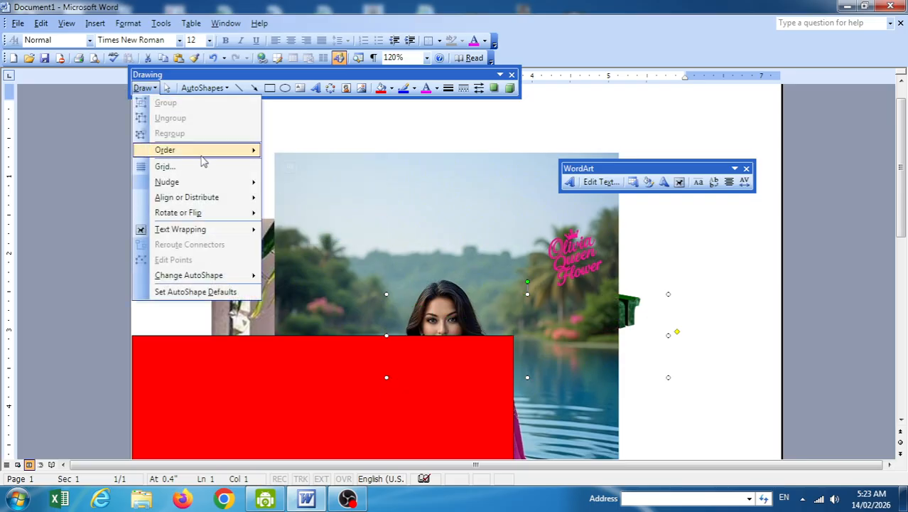
mouse_move(206, 150)
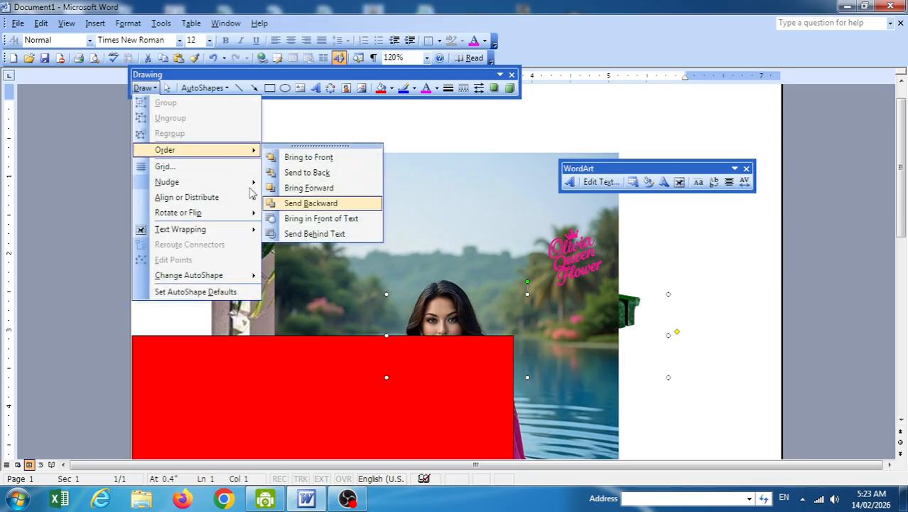
click(287, 219)
Dismiss the Draw menu, delete the WordArt and select the next object.
click(142, 88)
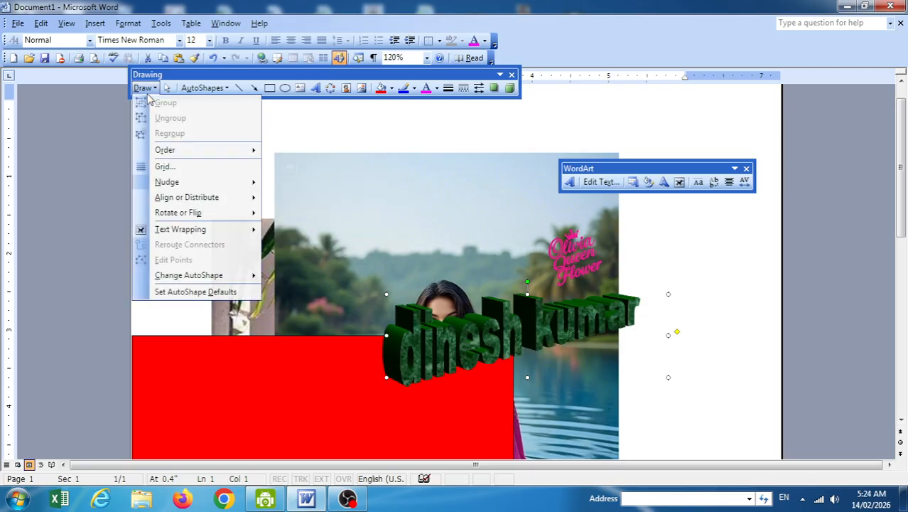
mouse_move(179, 151)
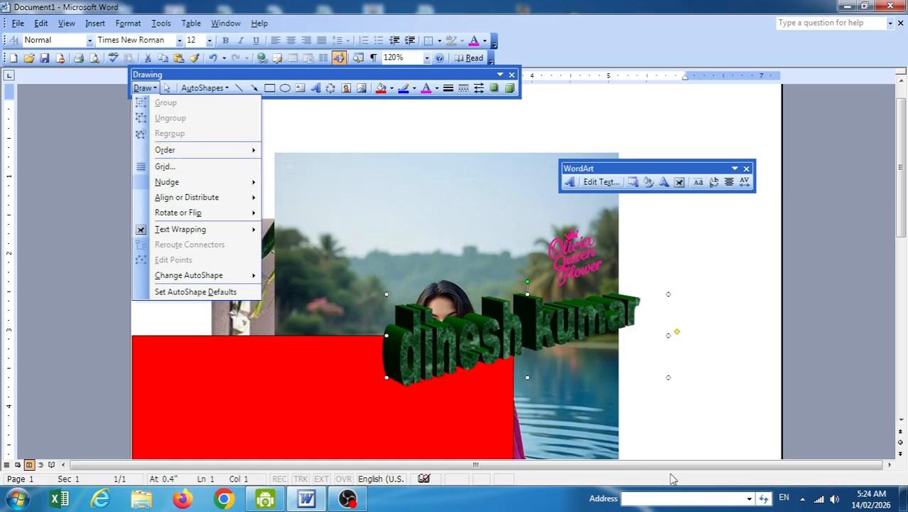
click(563, 334)
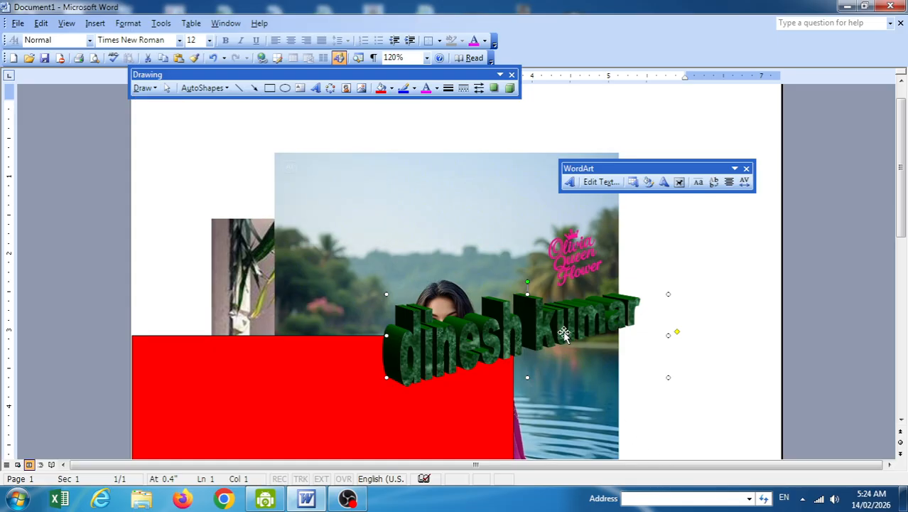
key(Delete)
click(432, 339)
Delete the red rectangle, the pink-saree picture and the flower-woman picture.
key(Delete)
click(426, 263)
key(Delete)
click(338, 301)
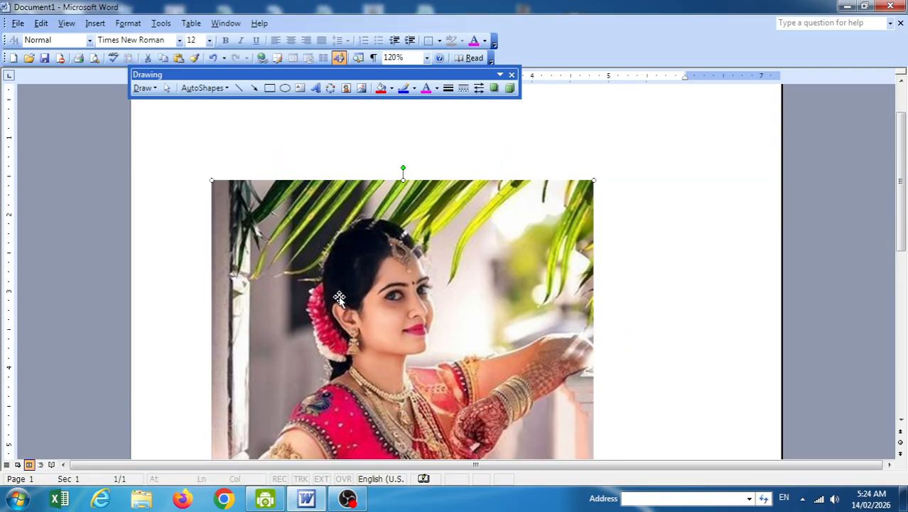
key(Delete)
In Drawing Grid, turn off both snapping options and display gridlines on screen.
click(143, 88)
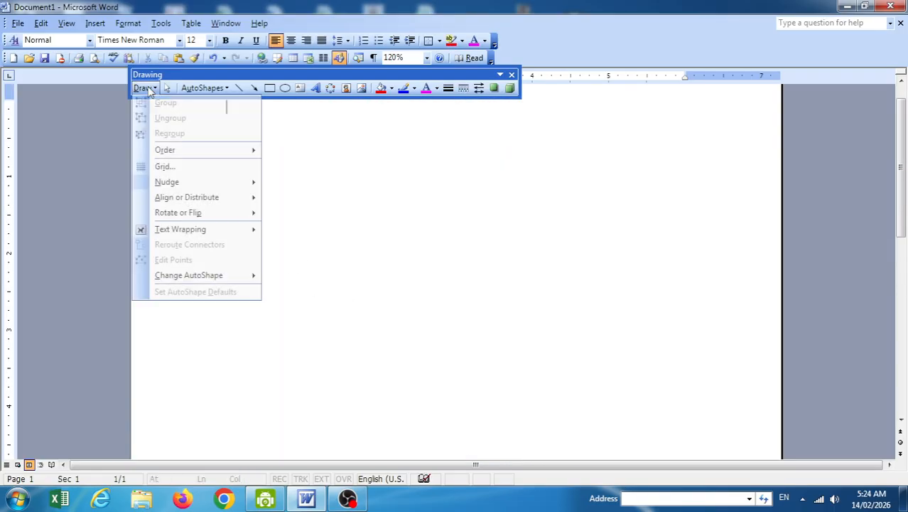
click(190, 167)
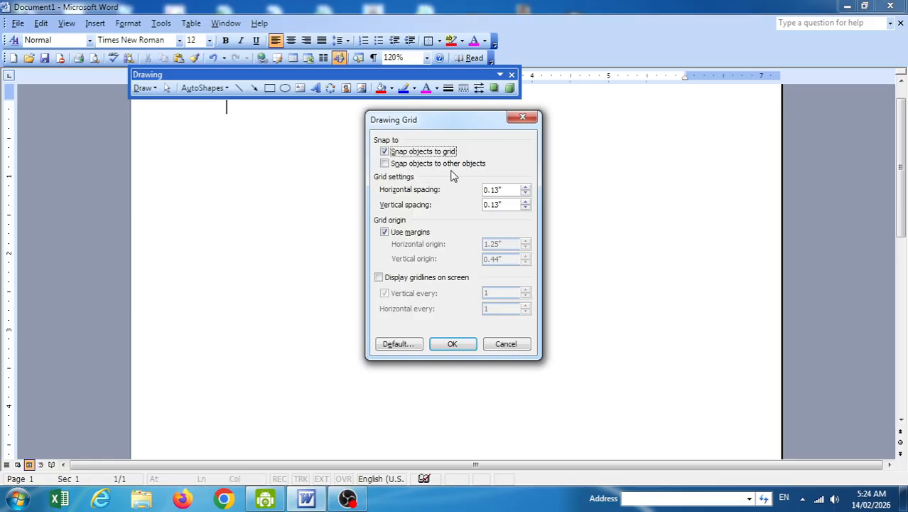
click(407, 165)
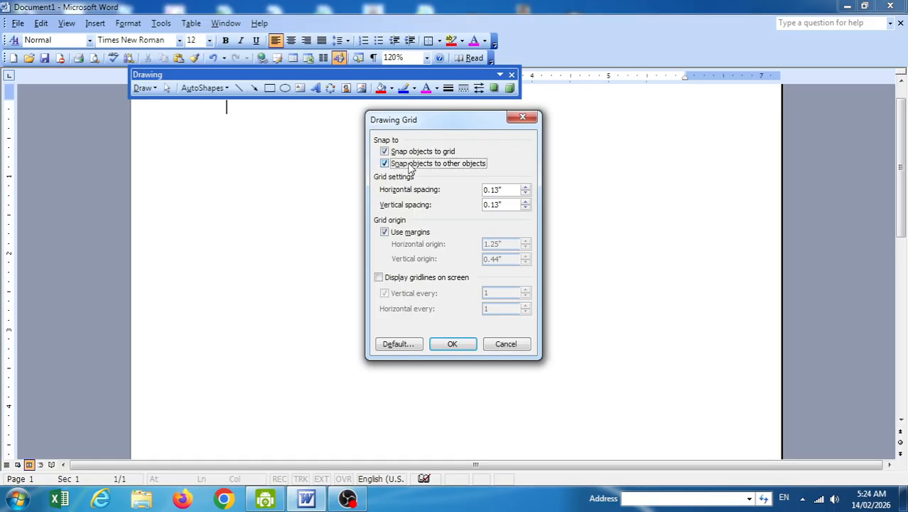
click(398, 152)
click(401, 163)
click(415, 279)
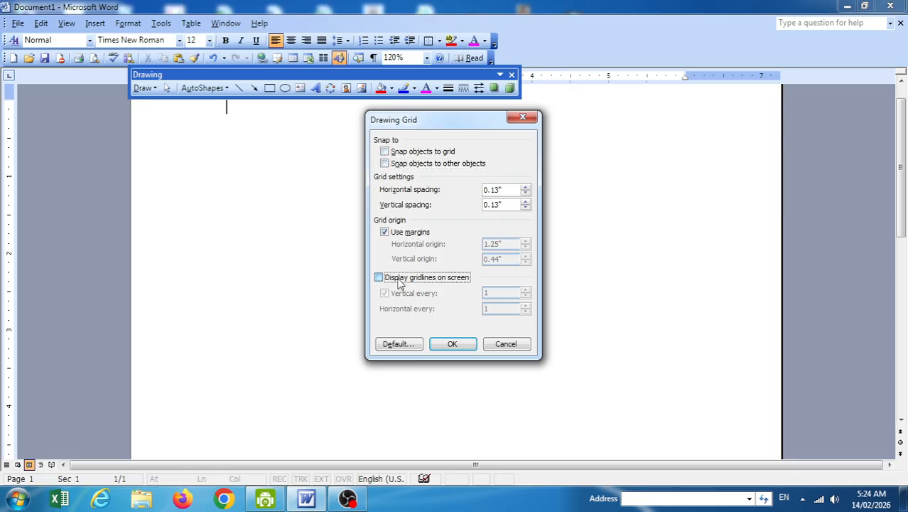
click(454, 345)
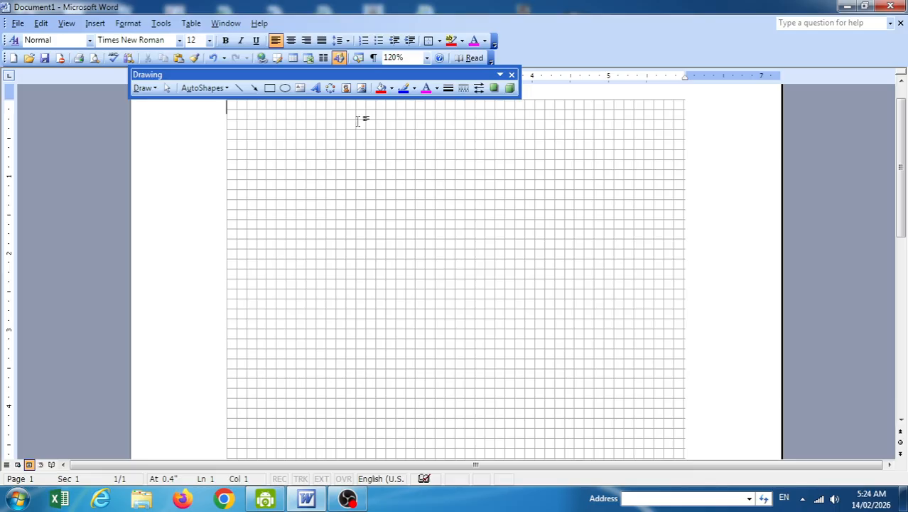
click(361, 90)
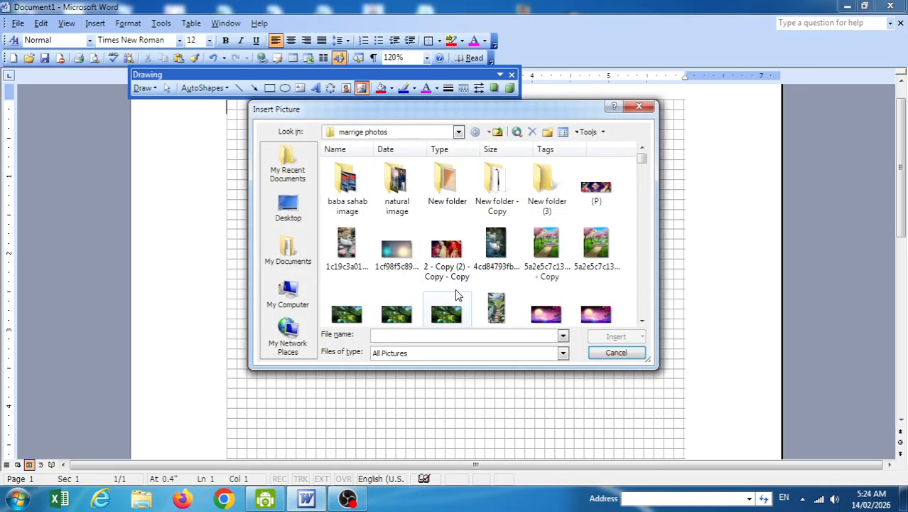
Insert the duck photo, give it square text wrapping and shrink it.
double_click(355, 243)
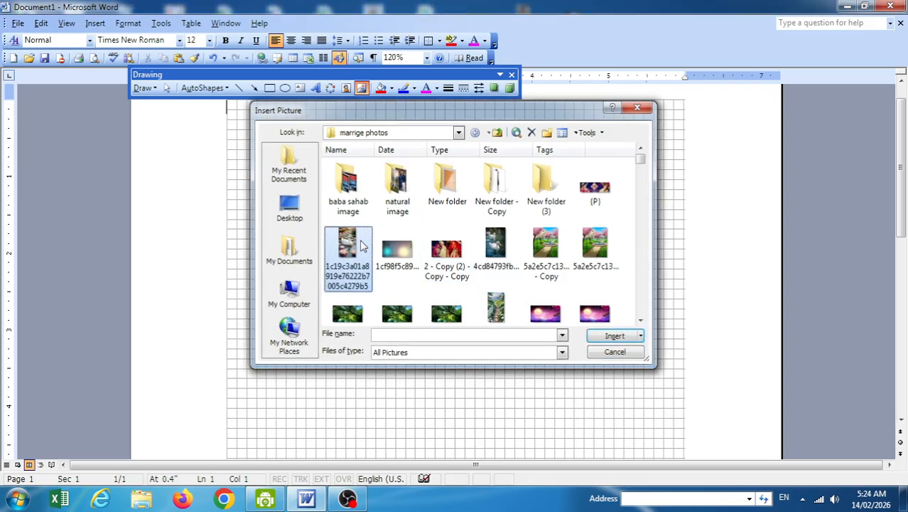
click(327, 233)
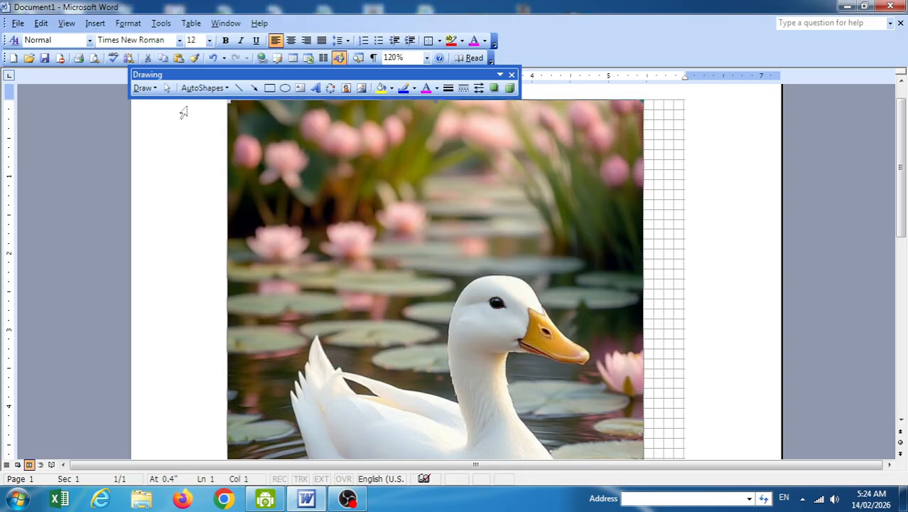
click(149, 88)
mouse_move(211, 241)
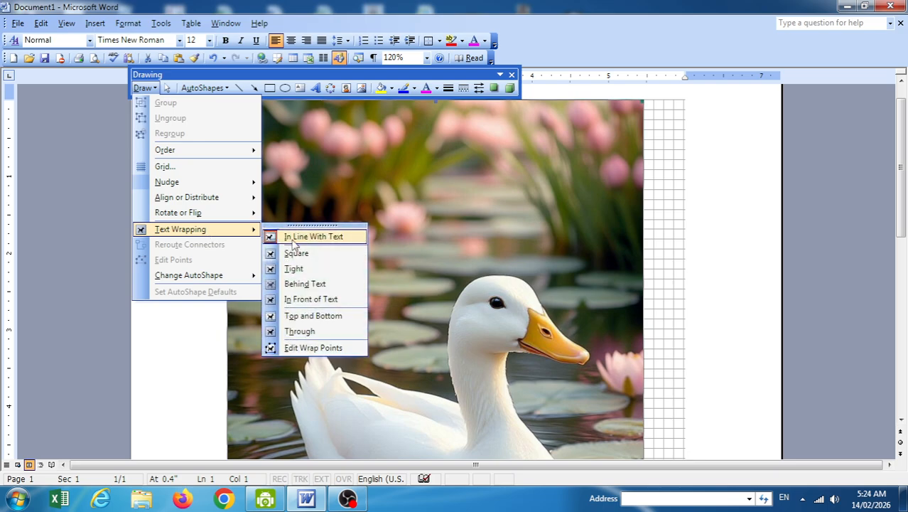
click(315, 254)
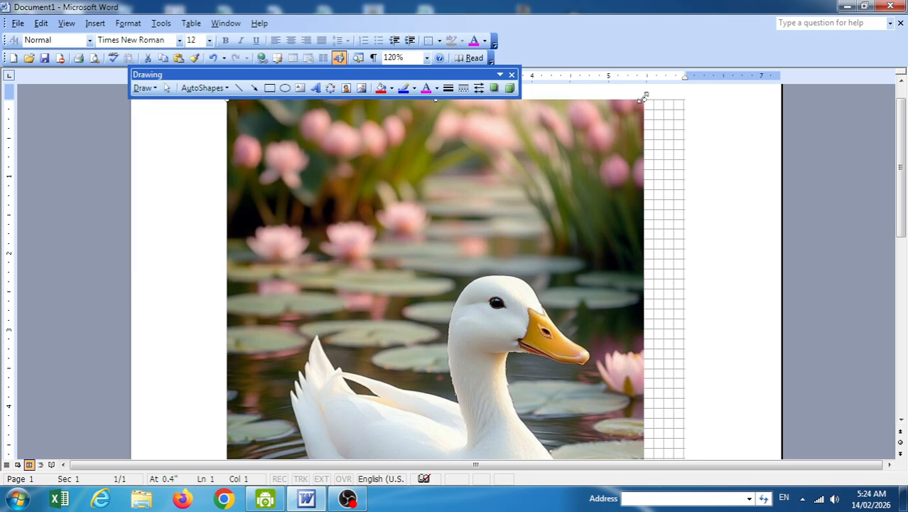
drag(509, 237, 299, 374)
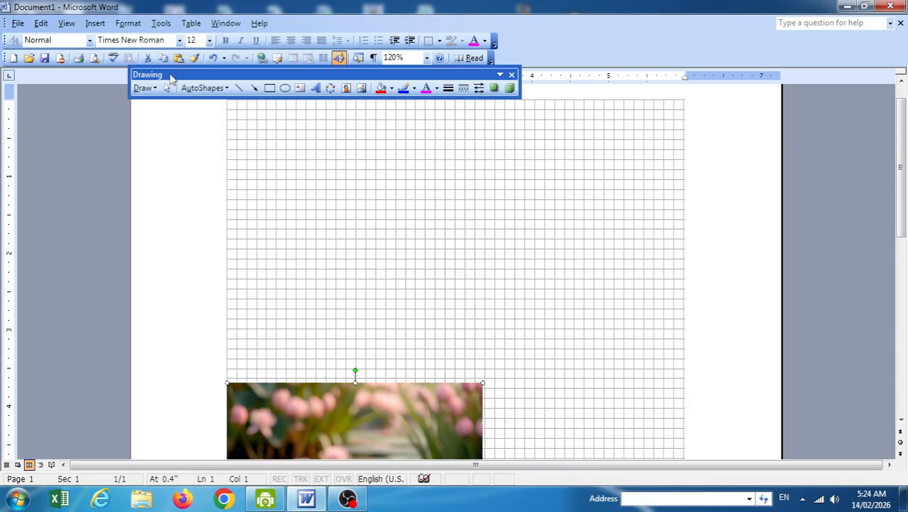
Turn on Snap objects to grid and drag the duck picture up to mid-page.
click(143, 87)
click(174, 165)
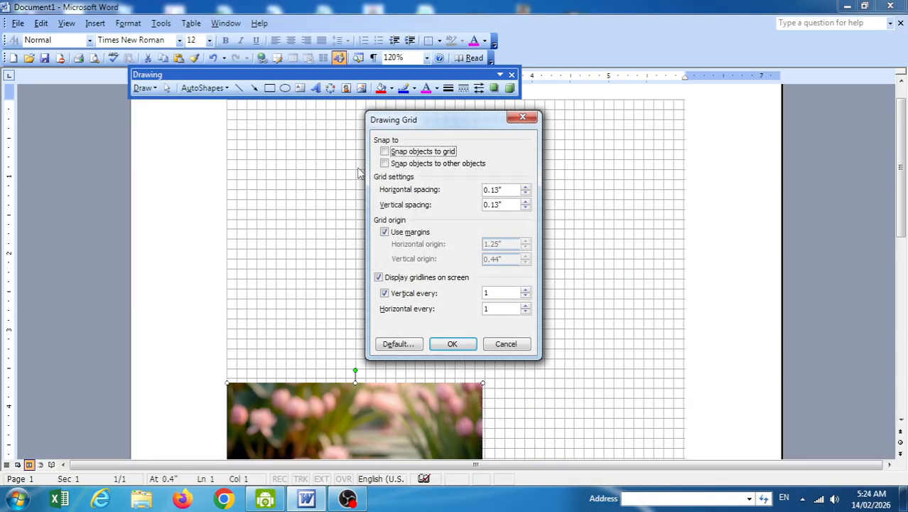
click(399, 164)
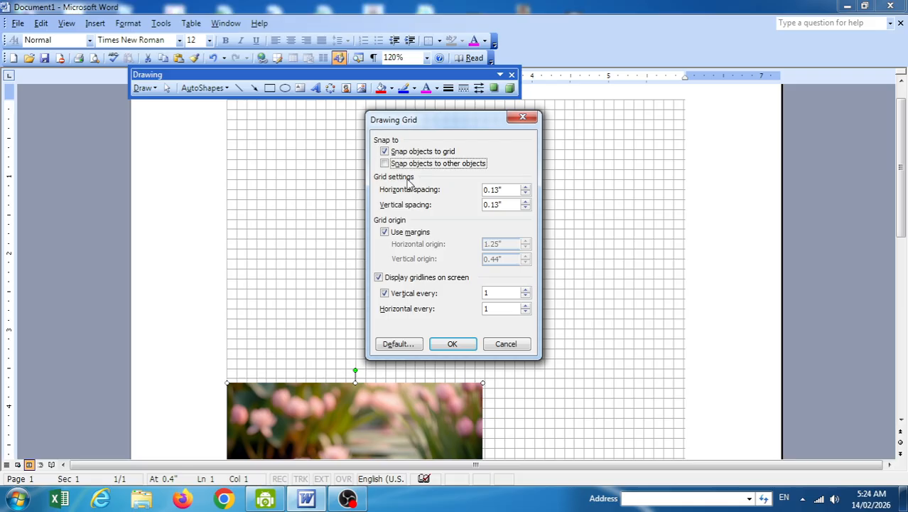
click(398, 164)
click(433, 344)
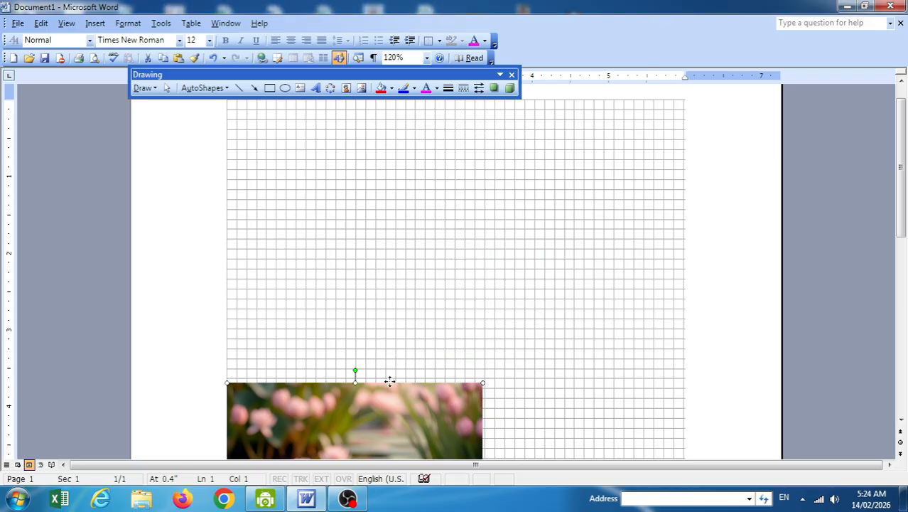
drag(390, 381, 468, 228)
click(393, 58)
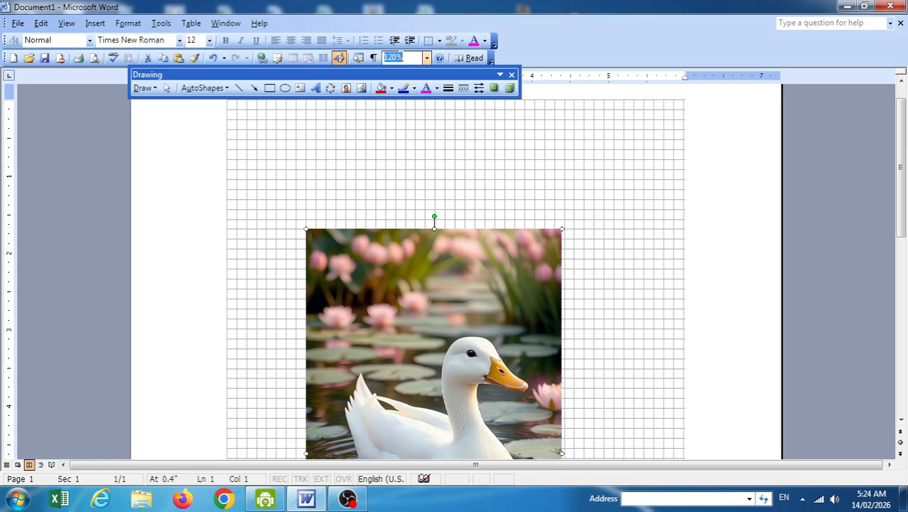
Zoom to 500% and drag the duck picture so it snaps one grid step up and right.
text(500)
key(Return)
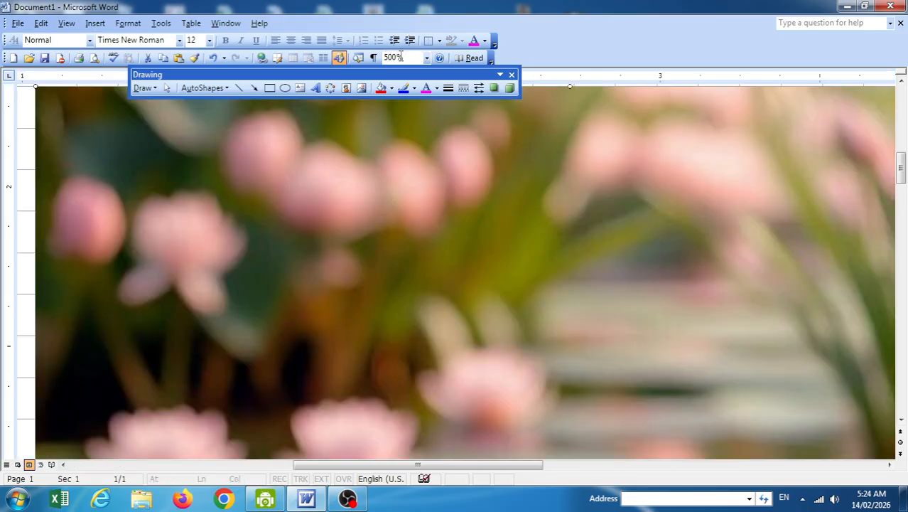
drag(199, 207, 255, 315)
drag(192, 275, 133, 224)
mouse_move(122, 185)
mouse_down()
mouse_move(188, 256)
mouse_move(147, 185)
mouse_move(164, 180)
mouse_move(179, 193)
mouse_move(156, 182)
mouse_move(161, 164)
mouse_up()
click(143, 87)
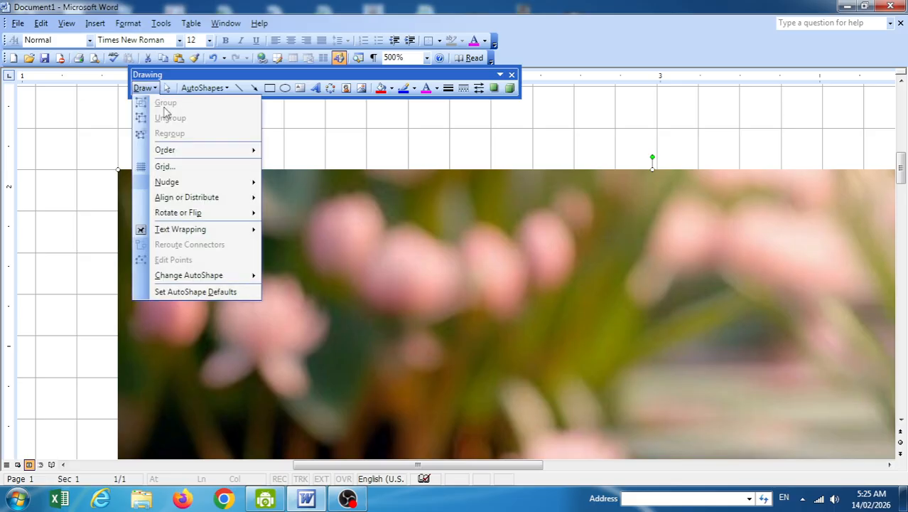
Turn off snapping to grid and to other objects, then nudge the duck picture freely off the gridlines.
click(165, 165)
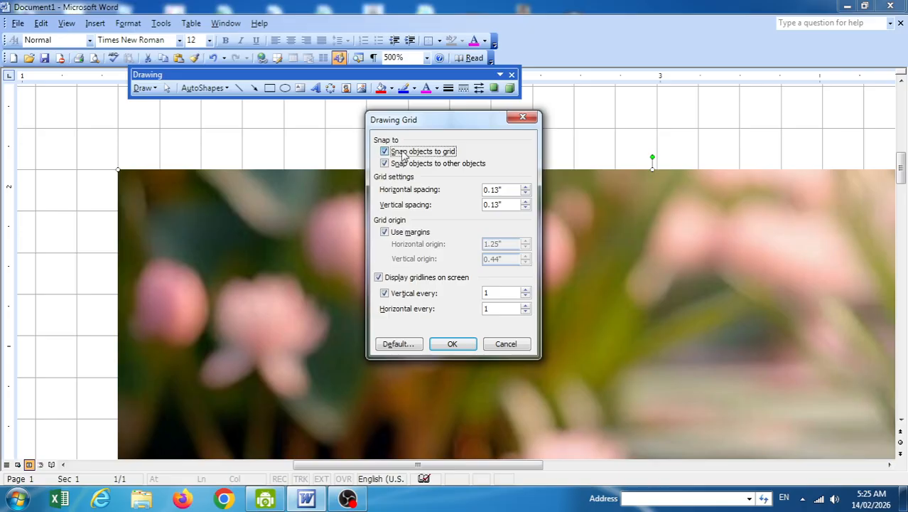
click(403, 153)
click(415, 164)
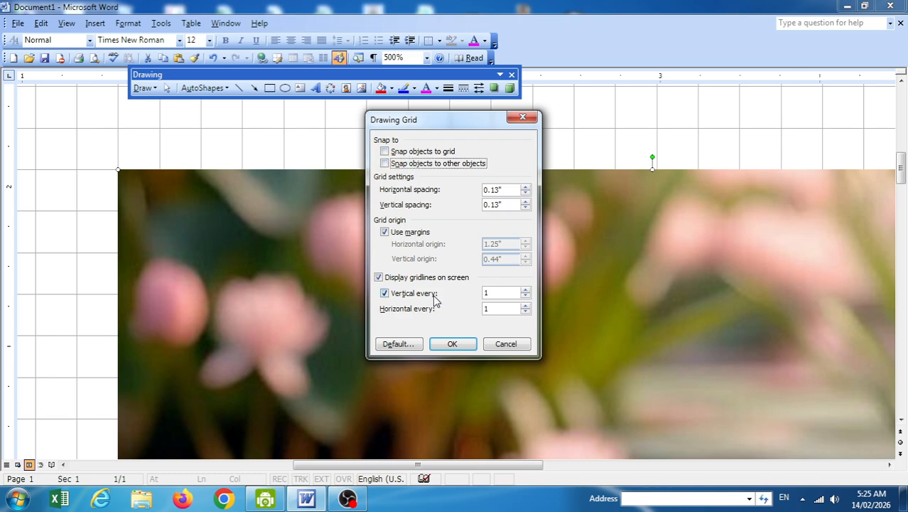
click(453, 345)
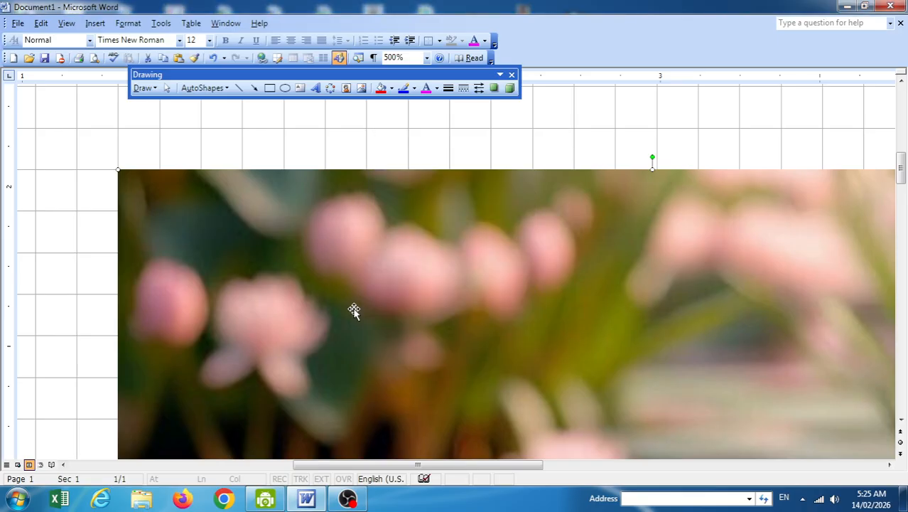
mouse_move(166, 209)
mouse_down()
mouse_move(176, 227)
mouse_move(152, 207)
mouse_move(157, 213)
mouse_move(157, 193)
mouse_move(149, 212)
mouse_up()
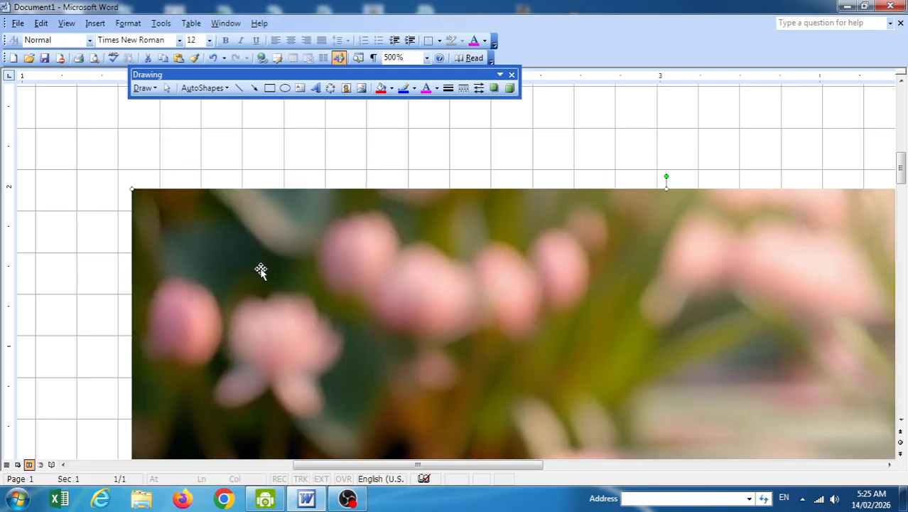
click(202, 170)
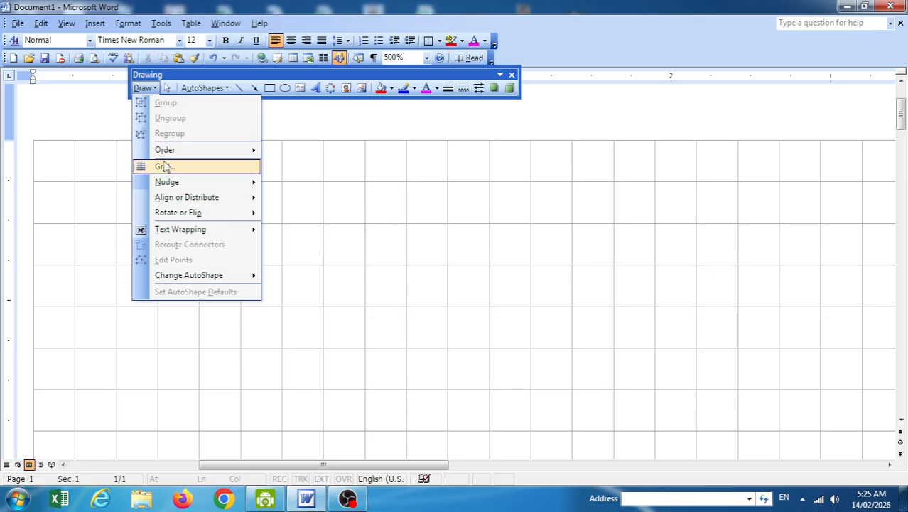
Widen the vertical and horizontal gridline display spacing in Drawing Grid.
click(164, 166)
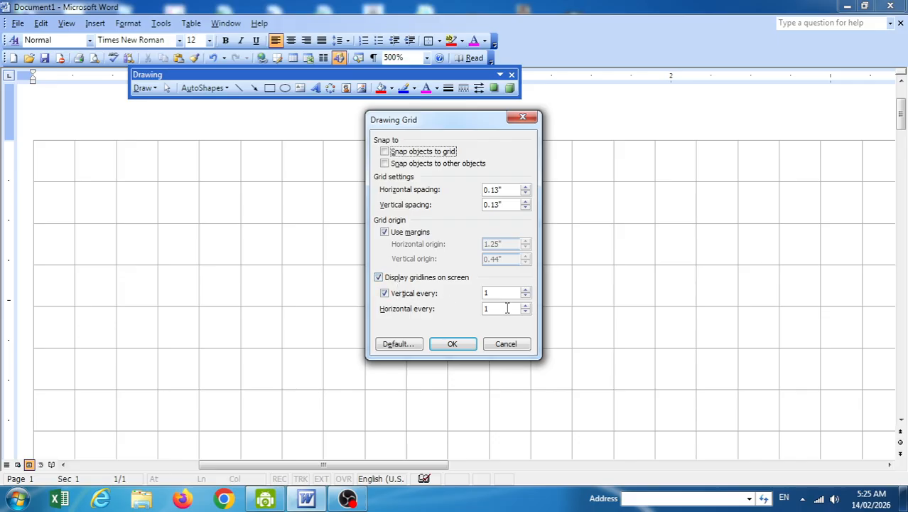
click(525, 290)
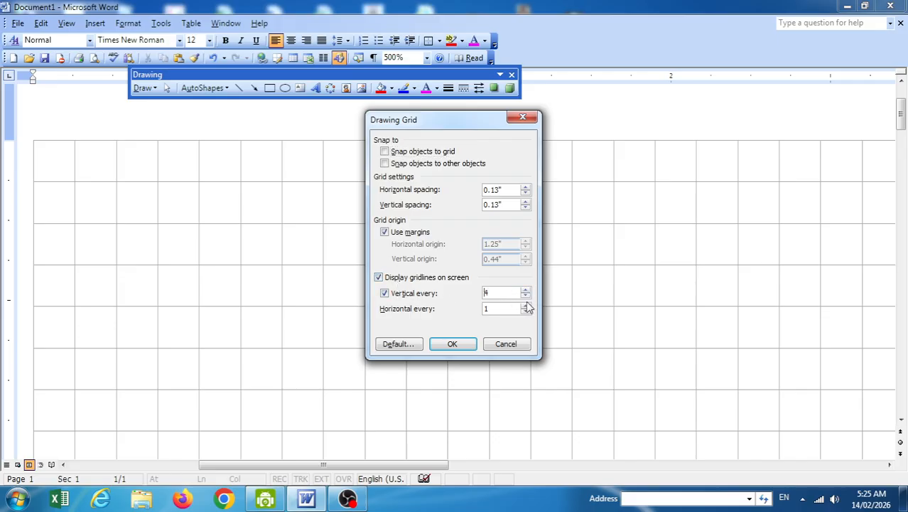
click(525, 305)
click(451, 344)
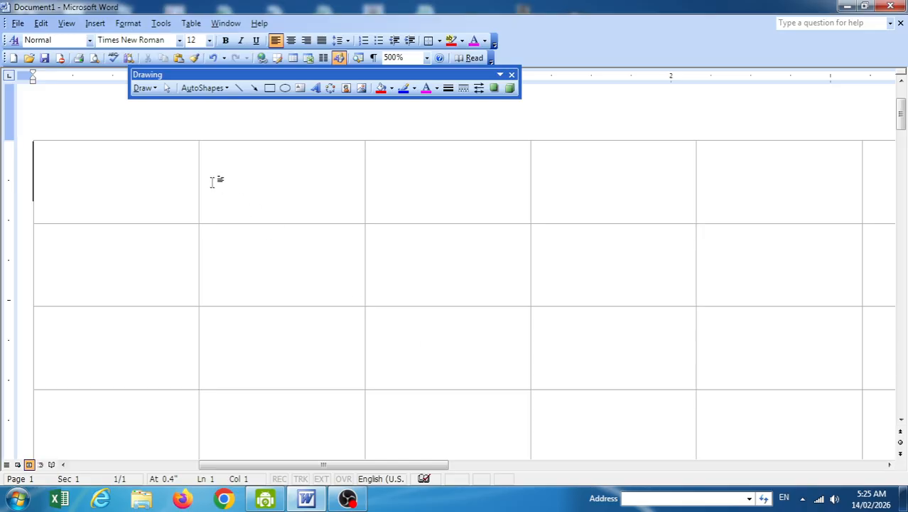
Uncheck 'Display gridlines on screen' to hide the drawing gridlines.
click(144, 88)
mouse_move(173, 183)
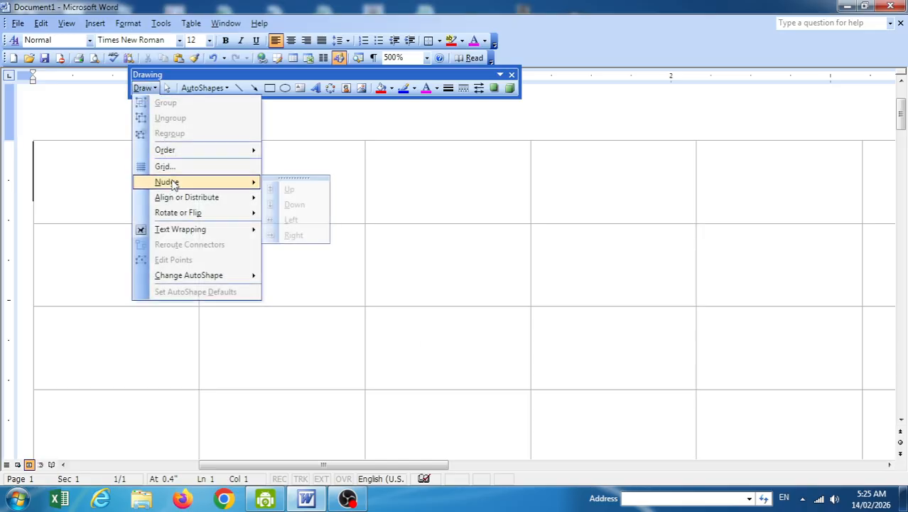
click(169, 166)
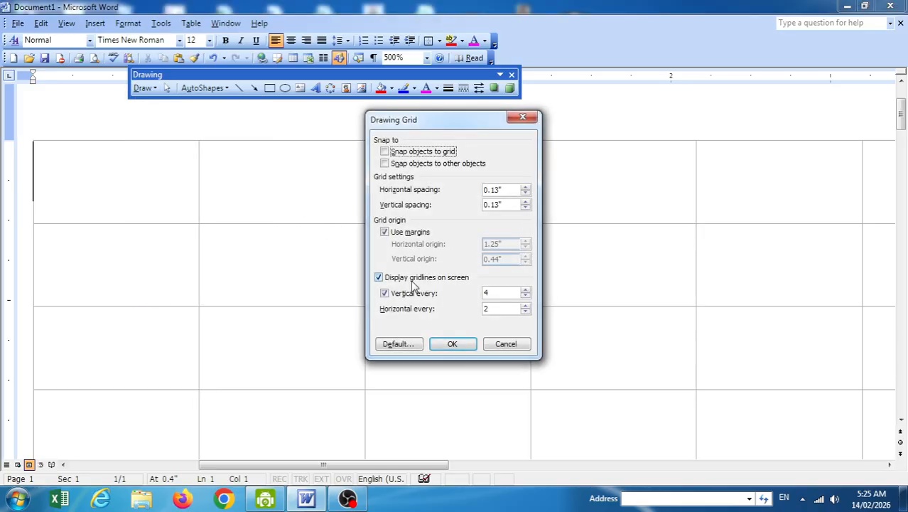
click(415, 280)
click(412, 281)
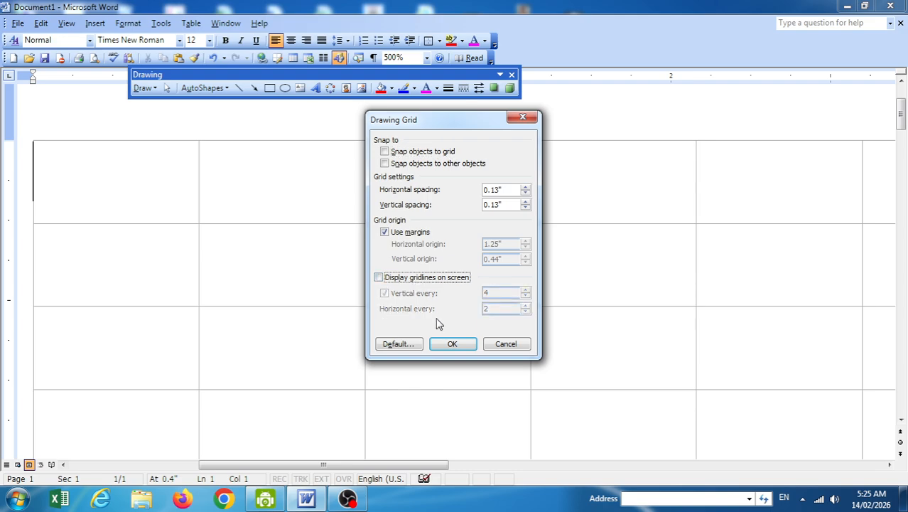
click(453, 343)
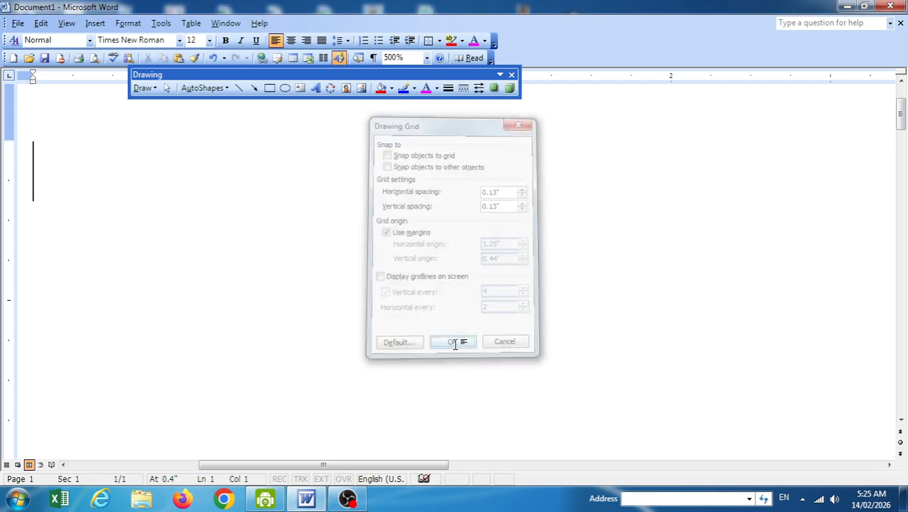
click(406, 59)
Zoom to 120% and draw a rectangle near the top-left of the page without a canvas.
text(12)
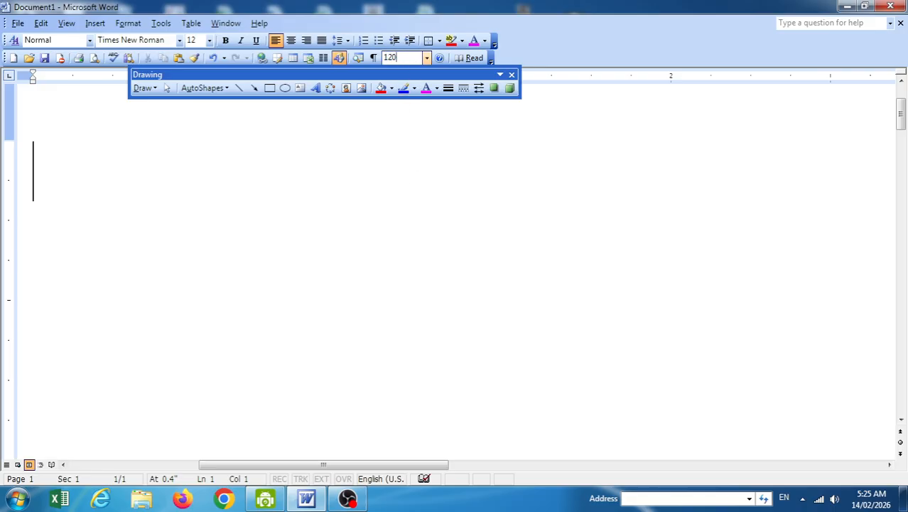
text(0)
key(Return)
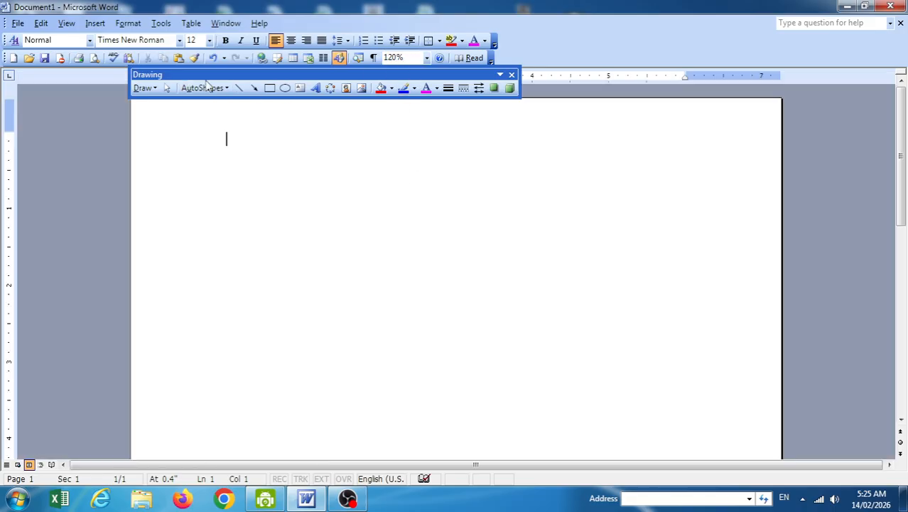
click(144, 88)
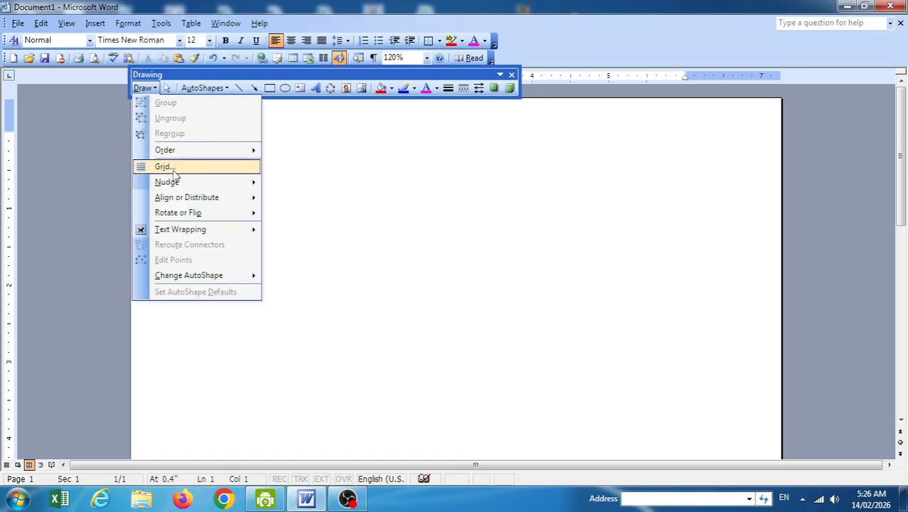
mouse_move(190, 187)
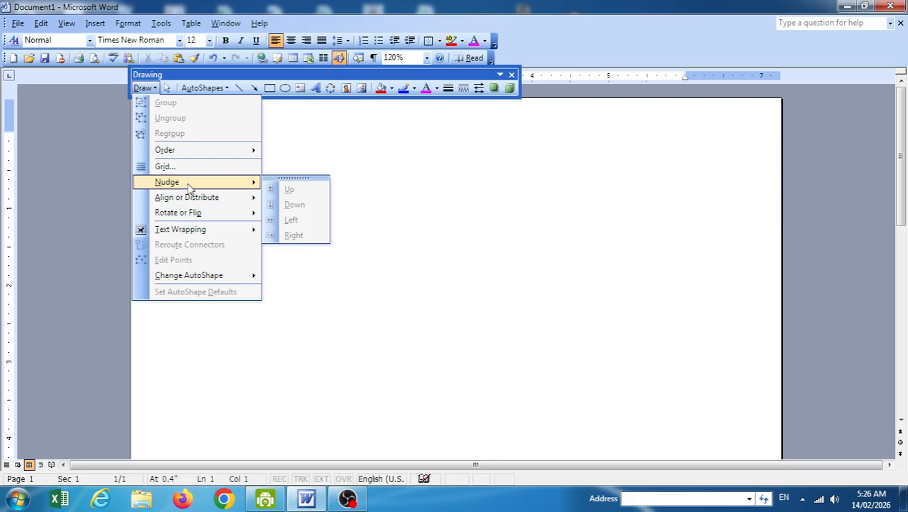
click(270, 87)
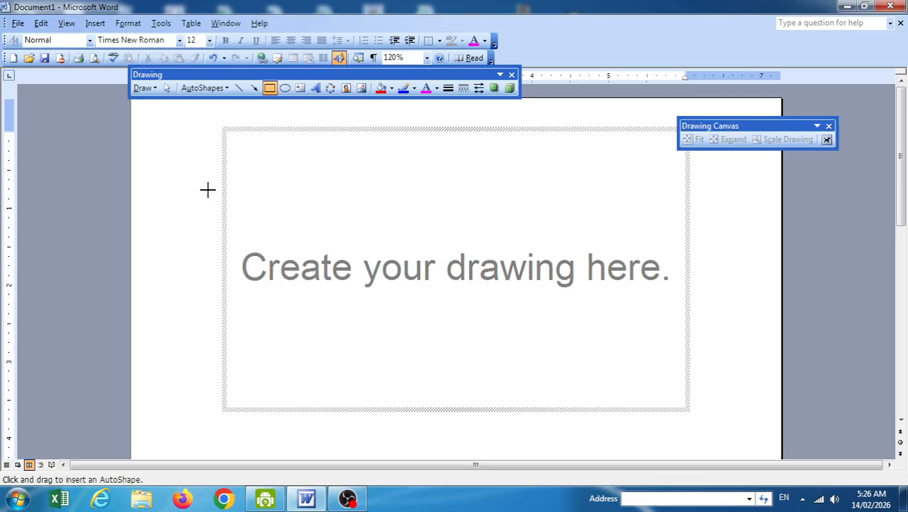
key(Escape)
mouse_move(207, 189)
mouse_down()
mouse_move(287, 268)
mouse_move(314, 314)
mouse_up()
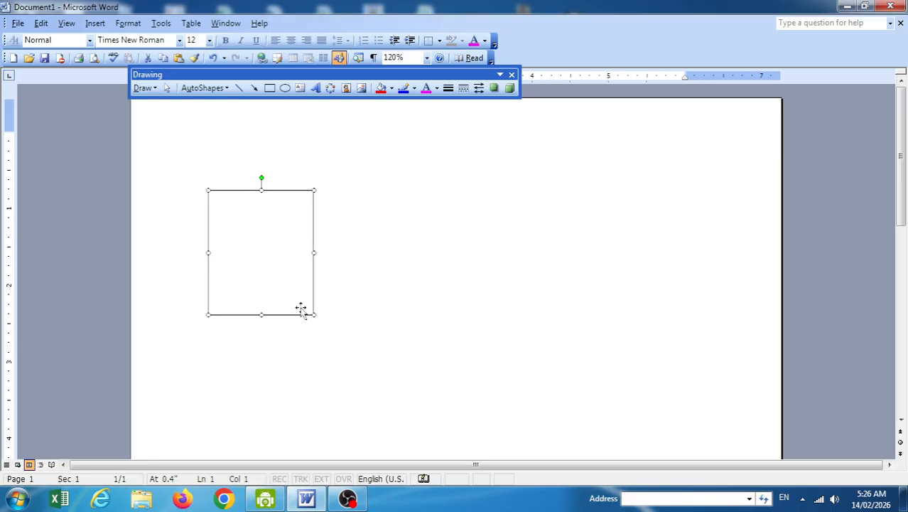
Nudge the rectangle up twice with Draw > Nudge, then up three times and right once with arrow keys.
click(143, 88)
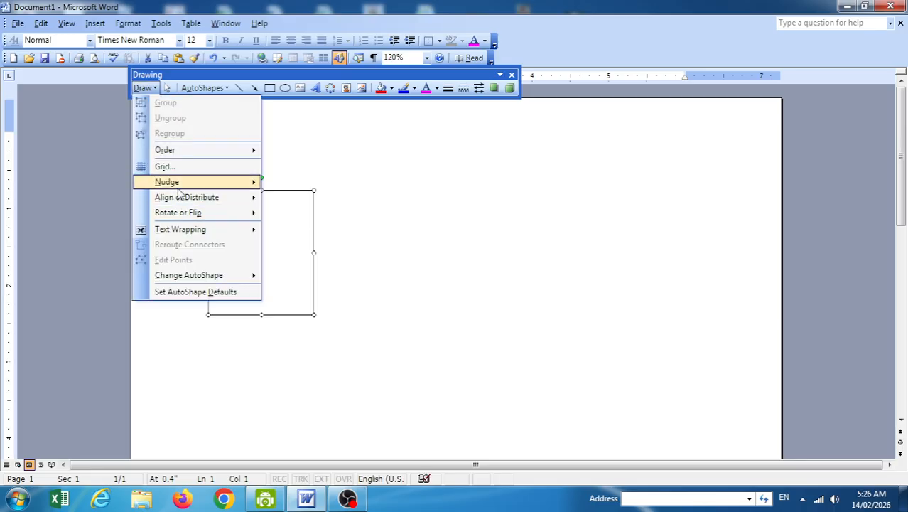
mouse_move(199, 186)
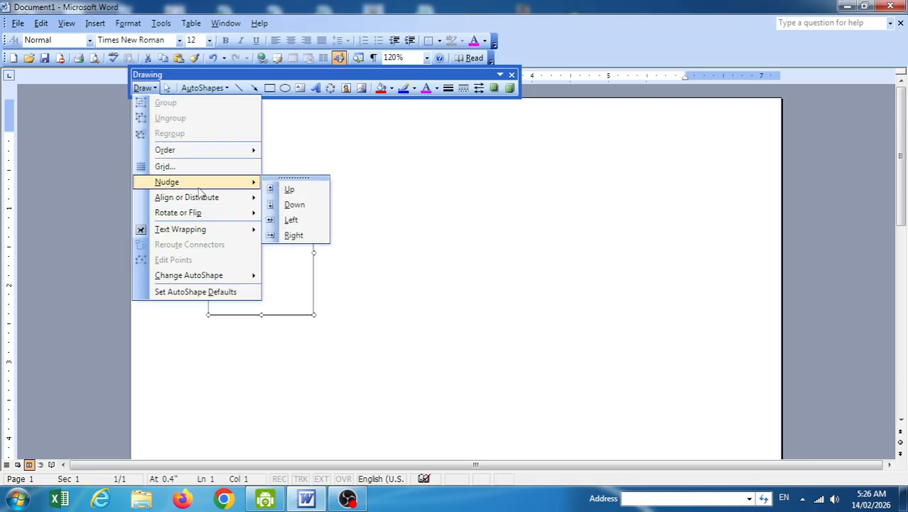
click(288, 189)
click(141, 87)
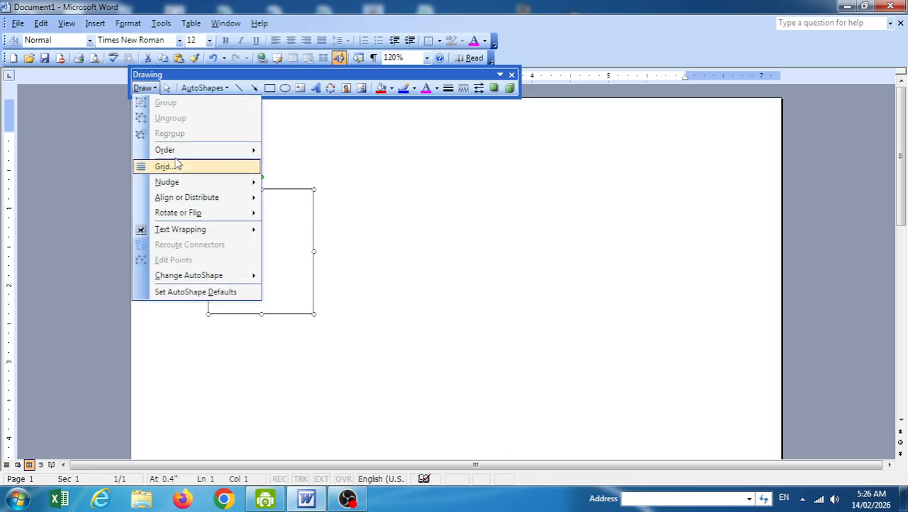
mouse_move(238, 183)
click(289, 190)
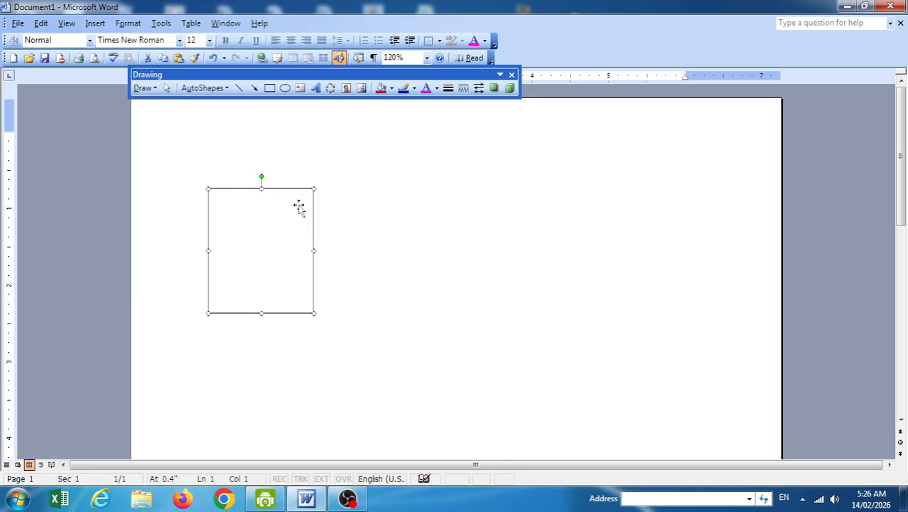
key(Up)
key(Up)
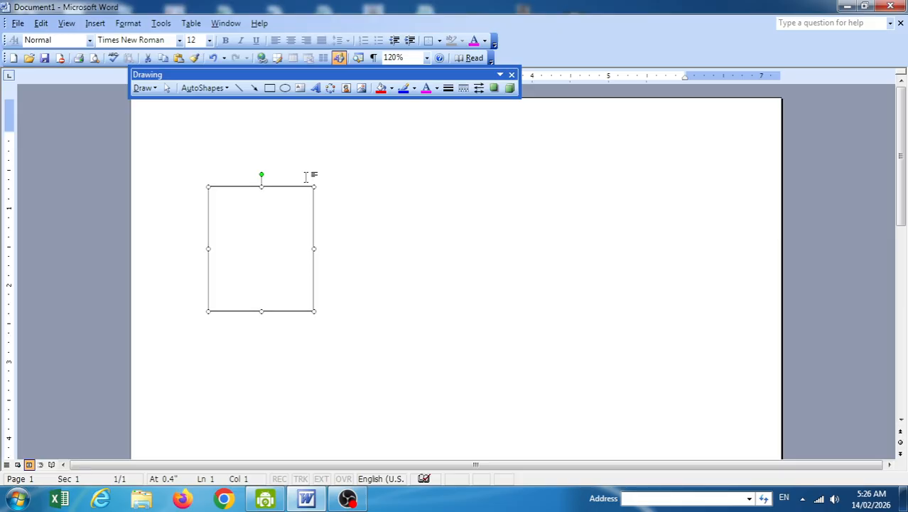
key(Up)
key(Up)
key(Up)
key(Up)
key(Up)
key(Up)
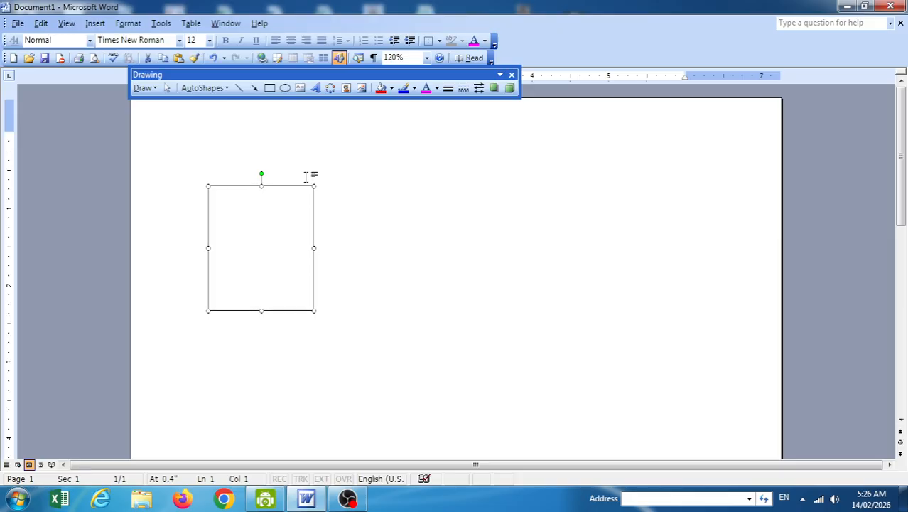
key(Up)
key(Up)
key(Up)
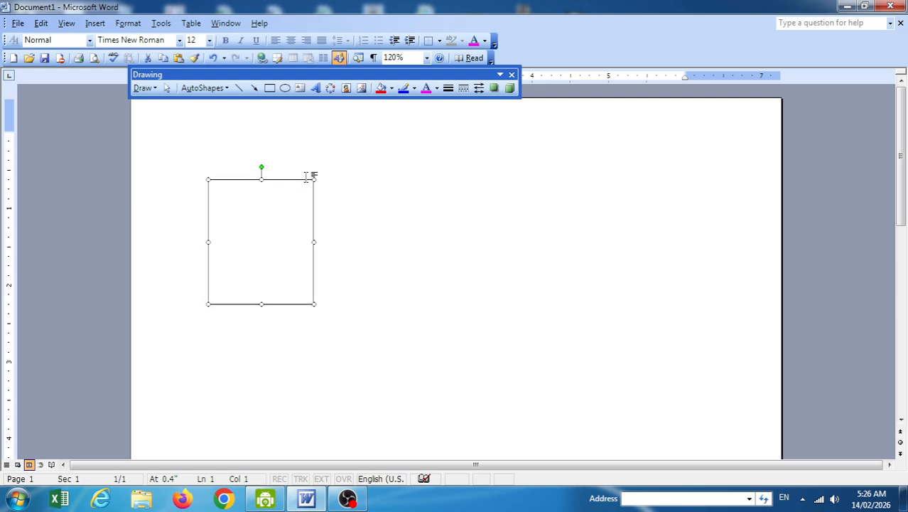
key(Right)
key(Right)
key(Right)
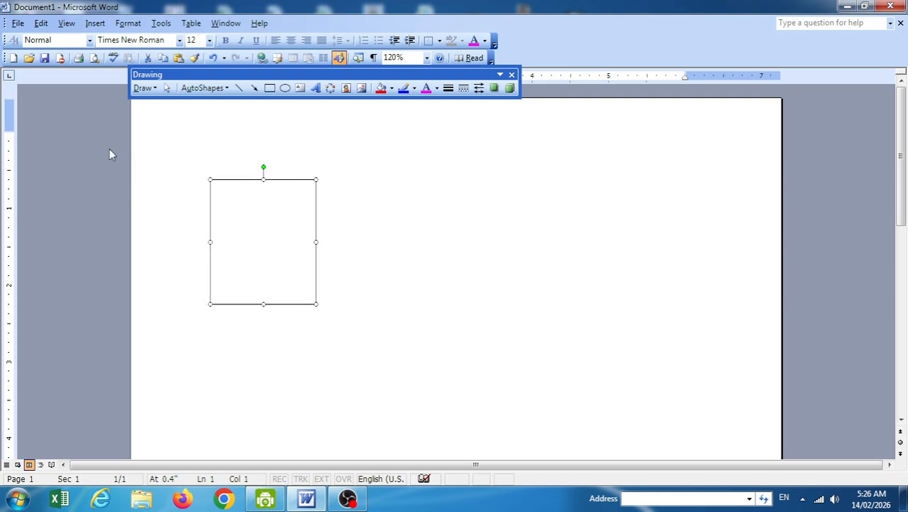
Nudge the rectangle left and right via Draw > Nudge, then reselect it.
click(143, 88)
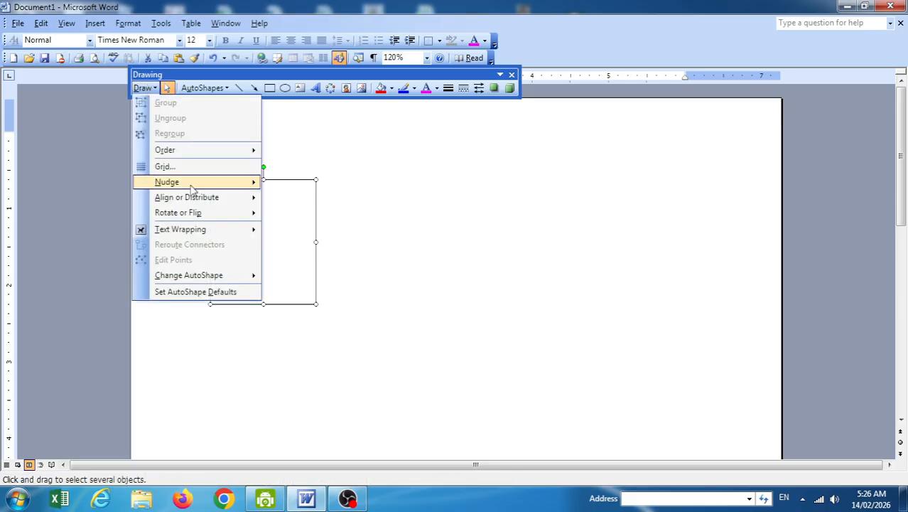
mouse_move(192, 183)
click(301, 218)
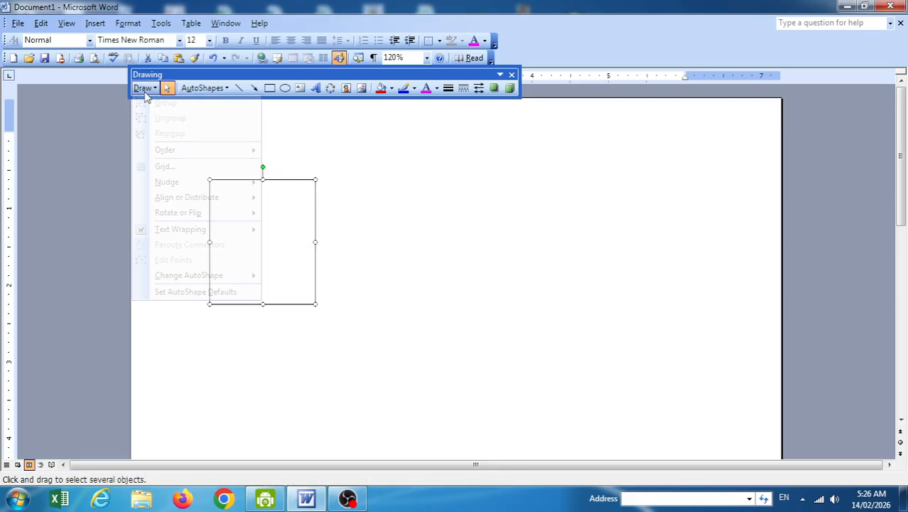
click(301, 238)
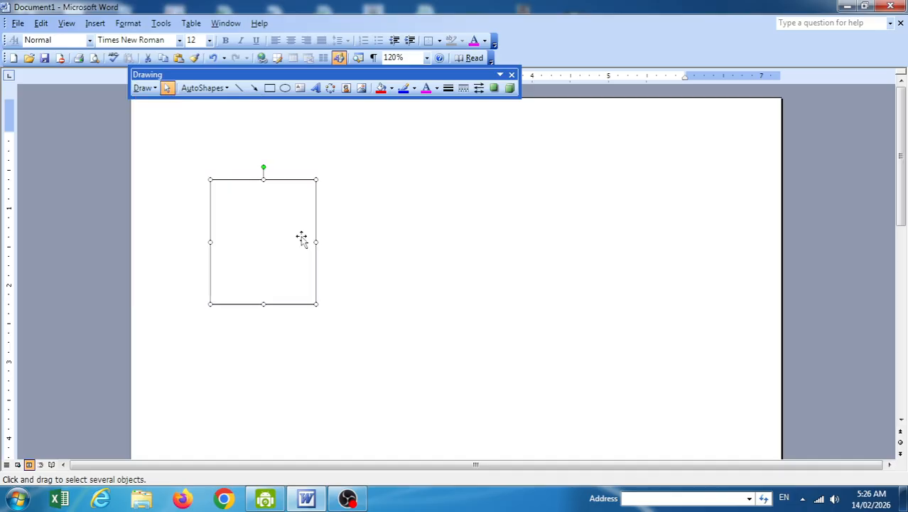
click(143, 87)
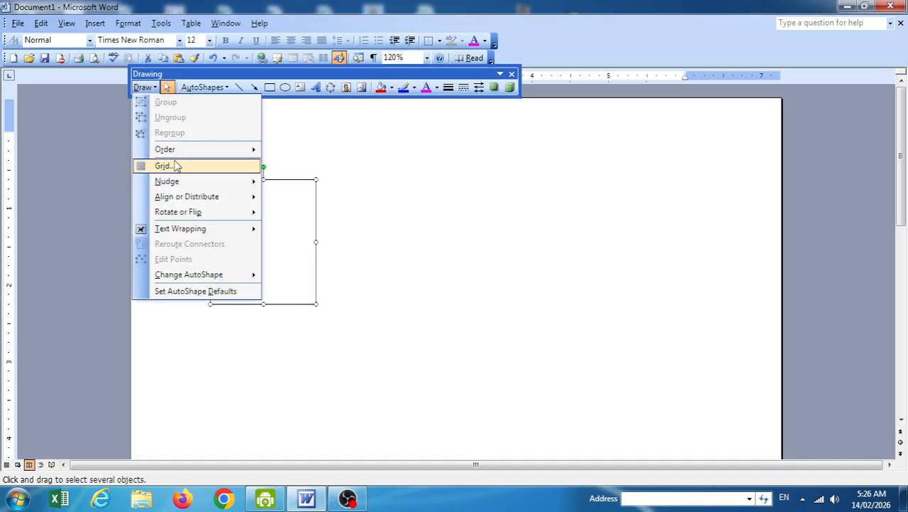
mouse_move(194, 183)
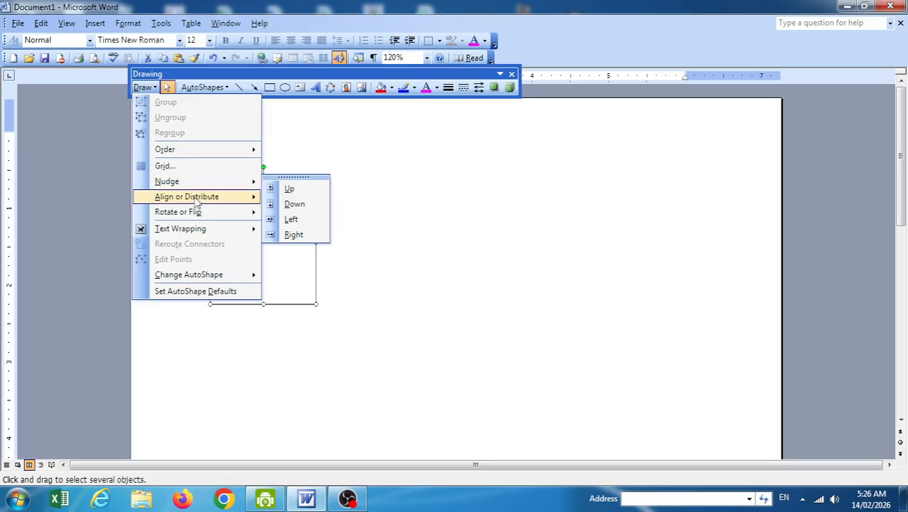
mouse_move(196, 202)
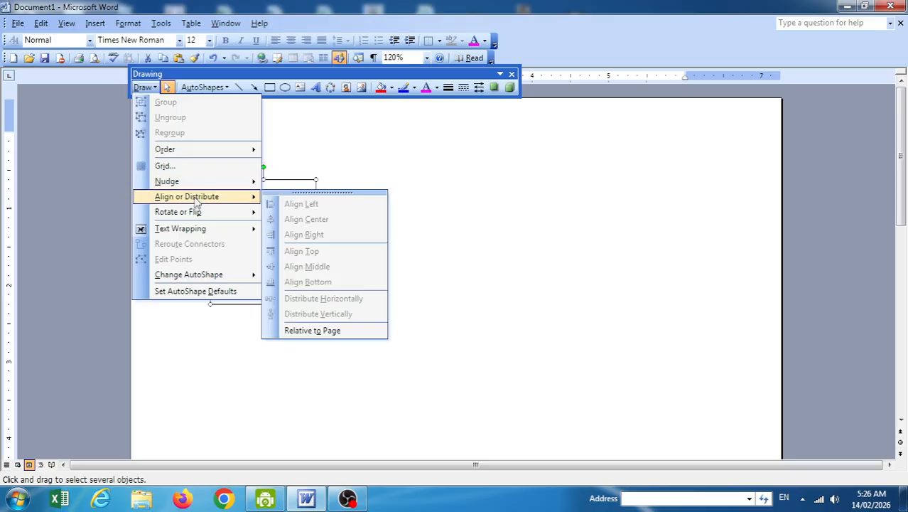
click(476, 228)
click(277, 263)
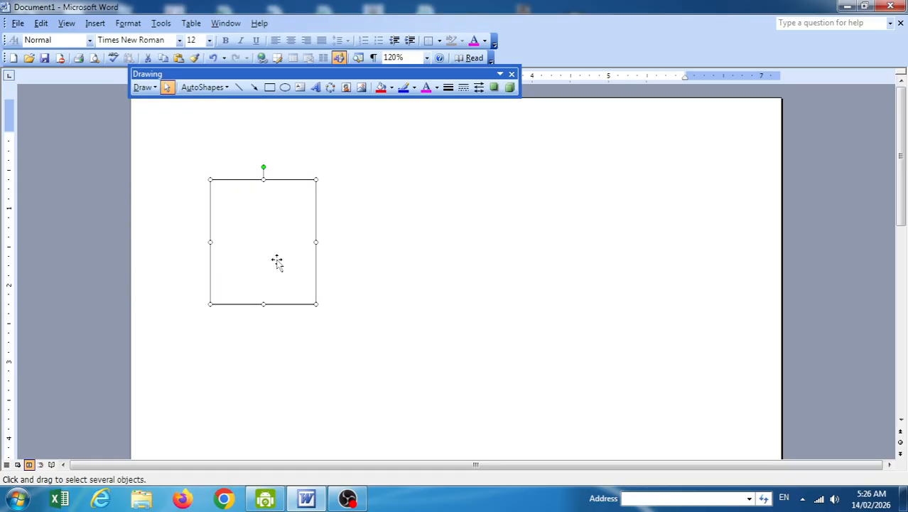
Delete the rectangle and insert the picture 'ad 123'.
key(Delete)
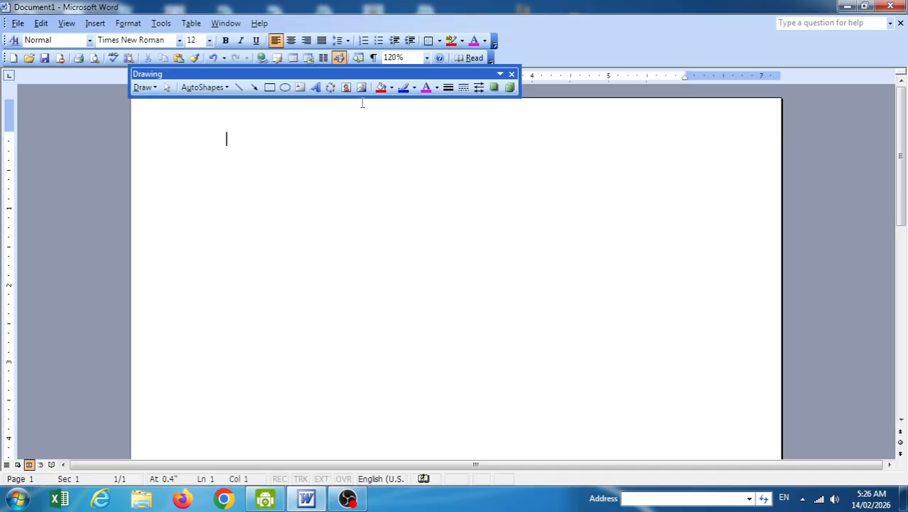
click(360, 86)
click(458, 310)
scroll(471, 301, down, 2)
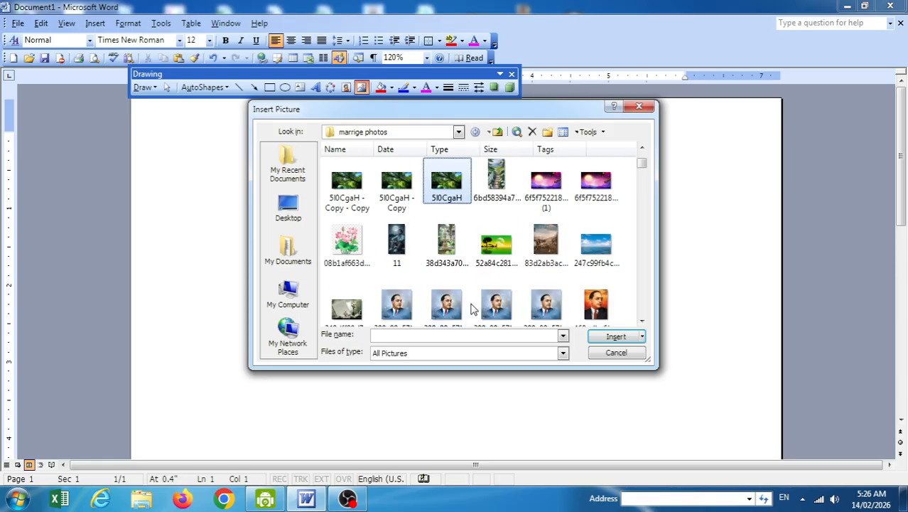
scroll(462, 302, down, 5)
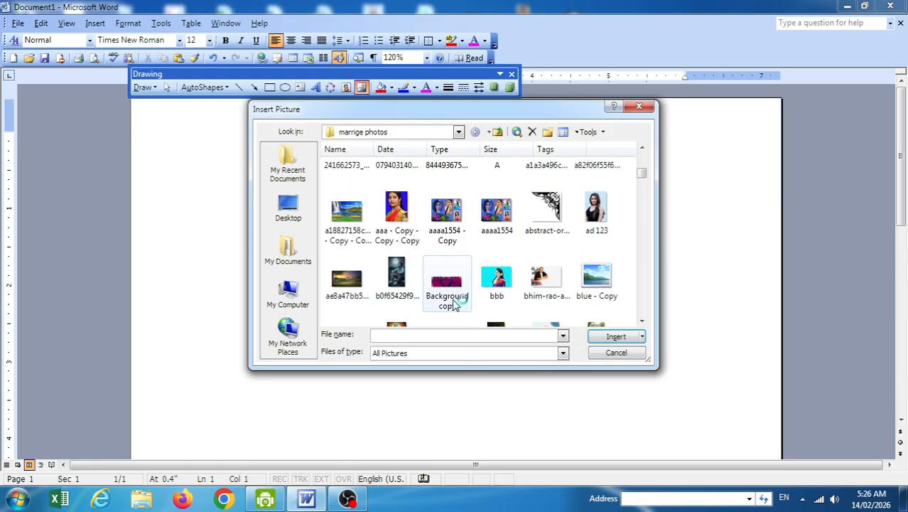
double_click(597, 217)
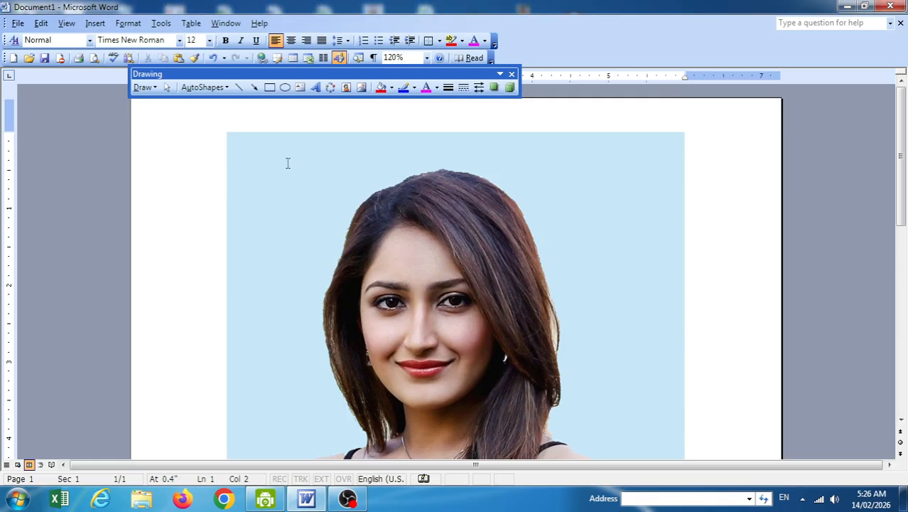
Shrink the photo to about 228 px wide, give it square wrapping and move it right and down.
click(236, 149)
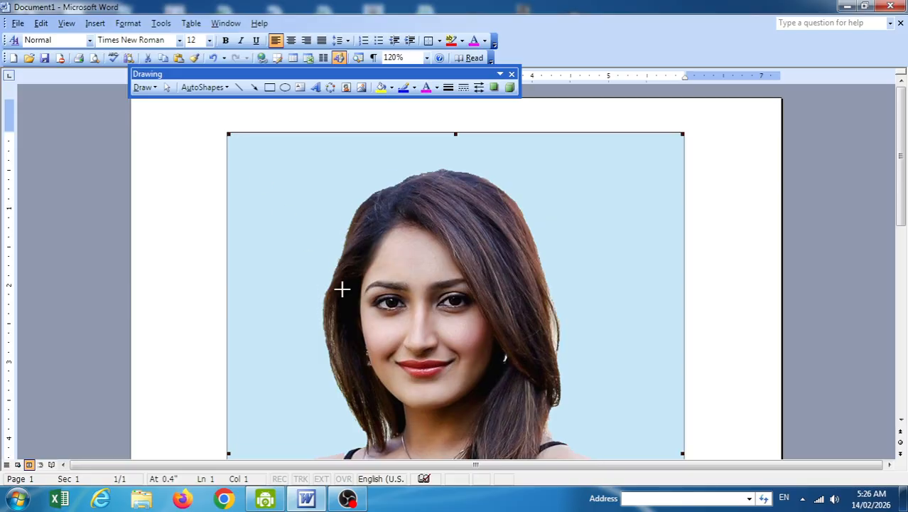
drag(341, 288, 474, 378)
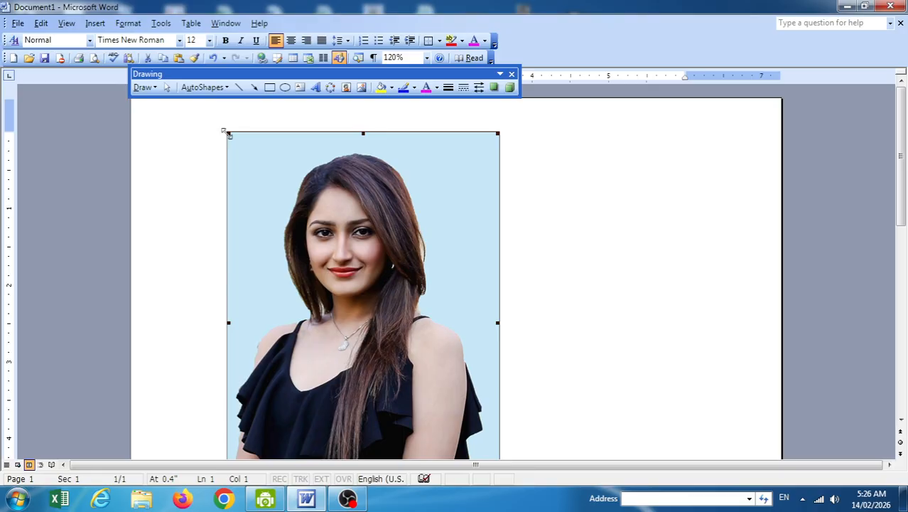
drag(253, 166, 336, 307)
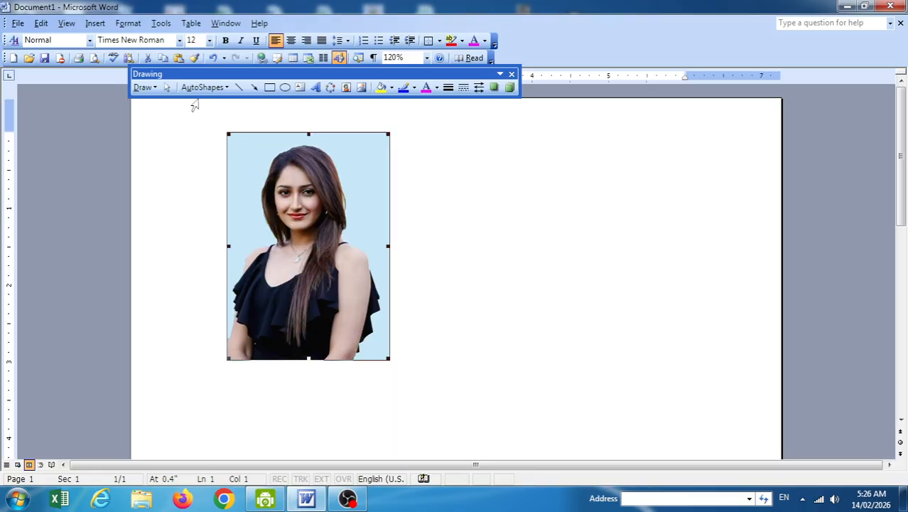
click(145, 89)
mouse_move(194, 230)
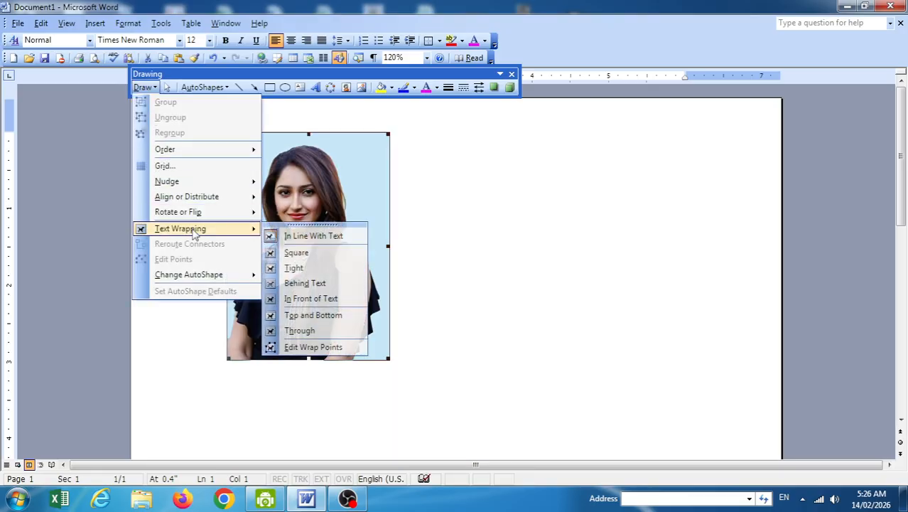
click(303, 253)
drag(300, 248, 398, 269)
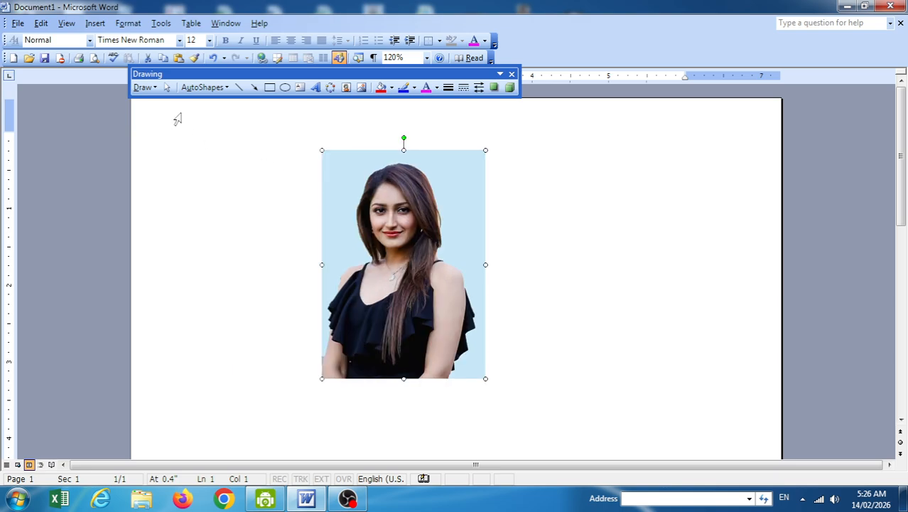
Enable Relative to Page, align the photo left, then drag it back toward the centre.
click(143, 87)
mouse_move(199, 200)
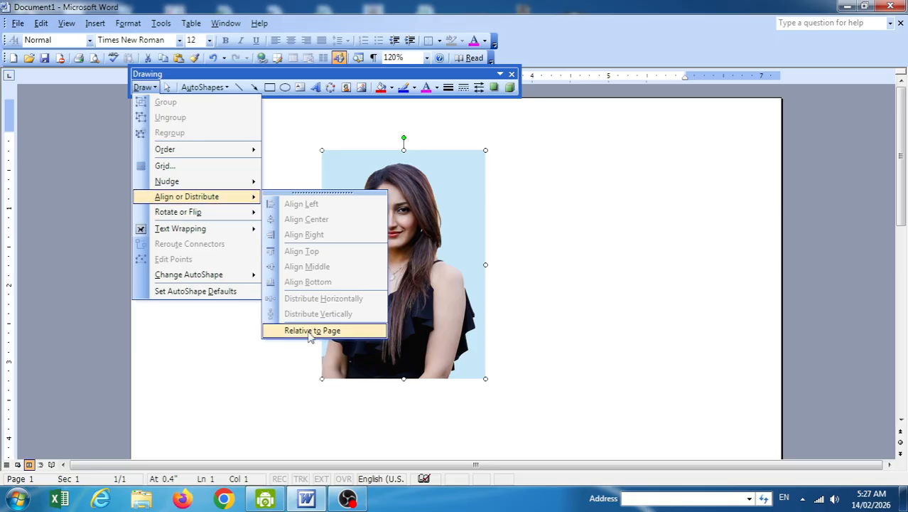
click(310, 332)
click(145, 87)
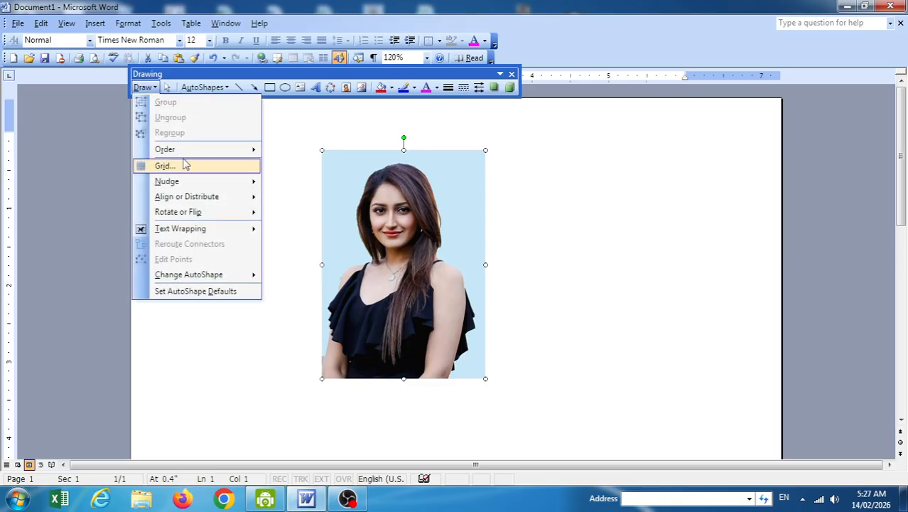
mouse_move(211, 202)
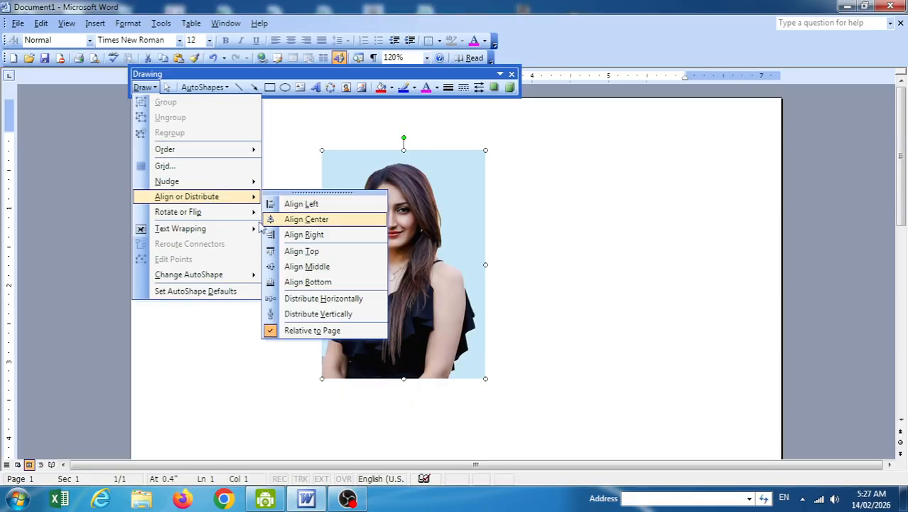
click(287, 204)
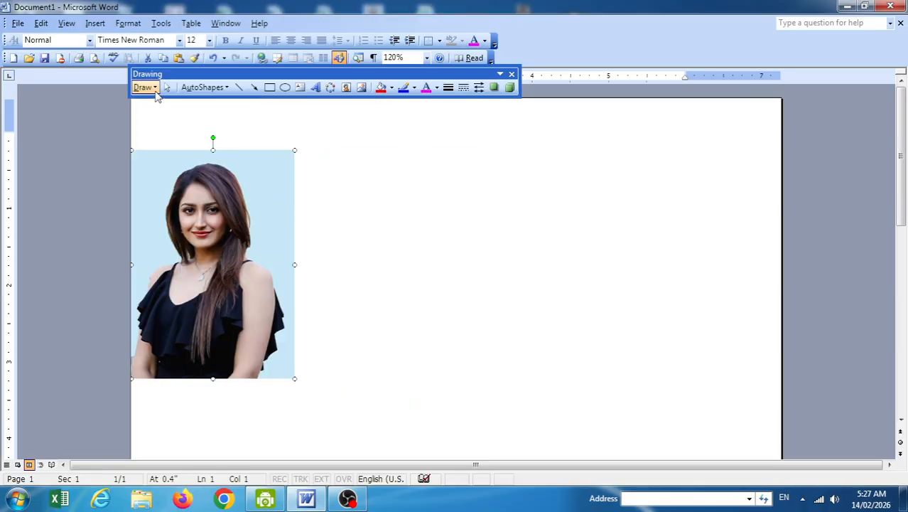
drag(209, 192, 337, 204)
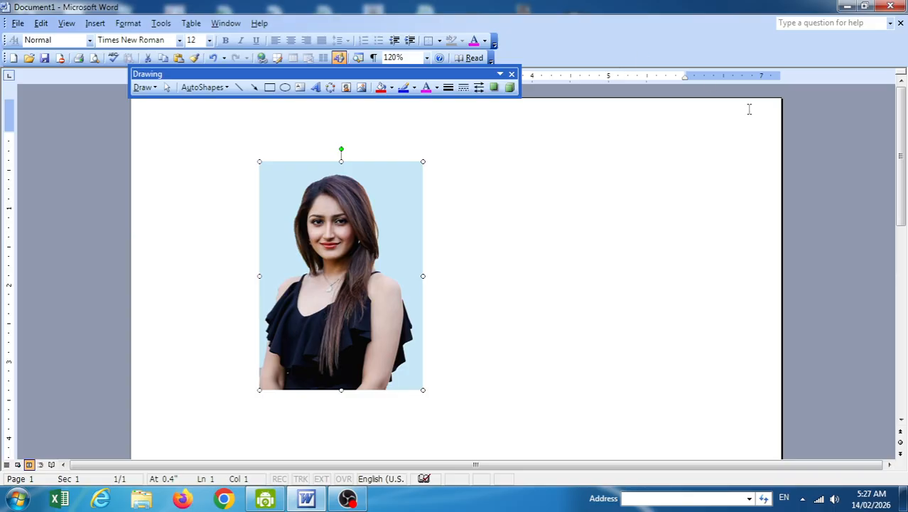
Align the photo centre, then top, then right relative to the page.
click(144, 86)
mouse_move(190, 196)
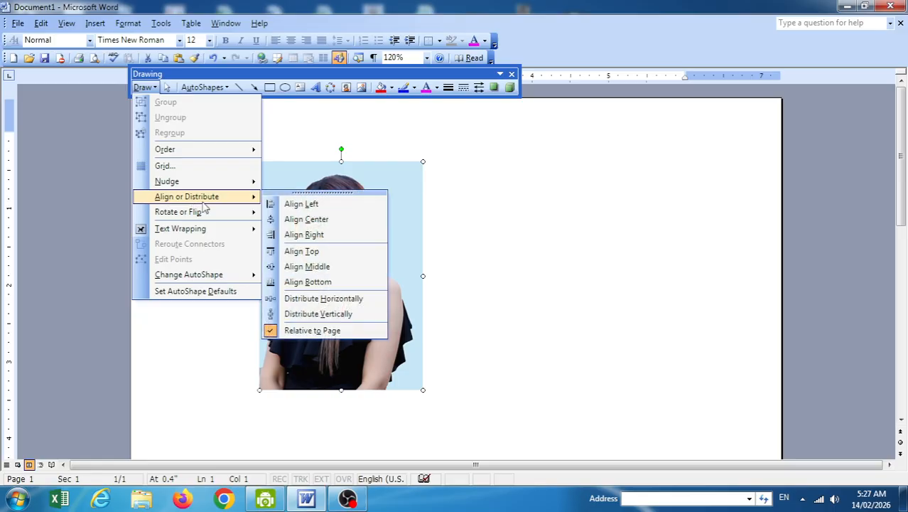
click(317, 220)
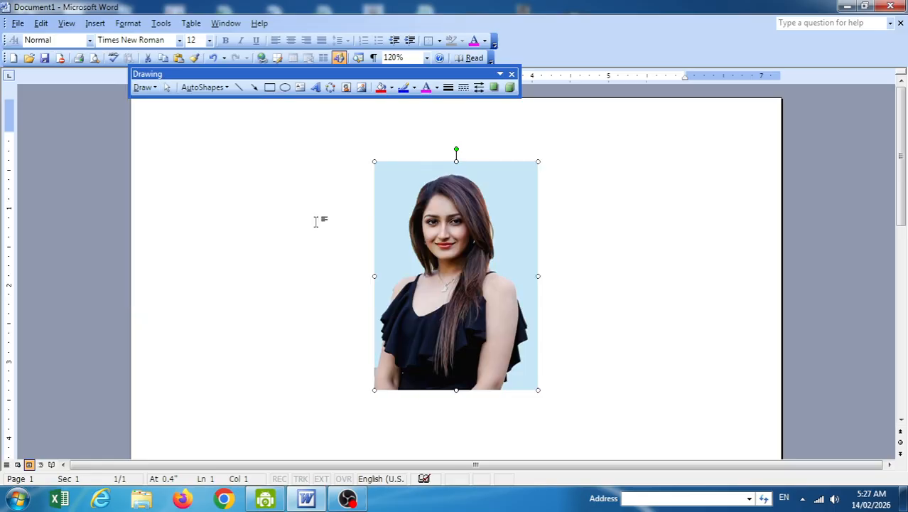
click(155, 91)
mouse_move(206, 196)
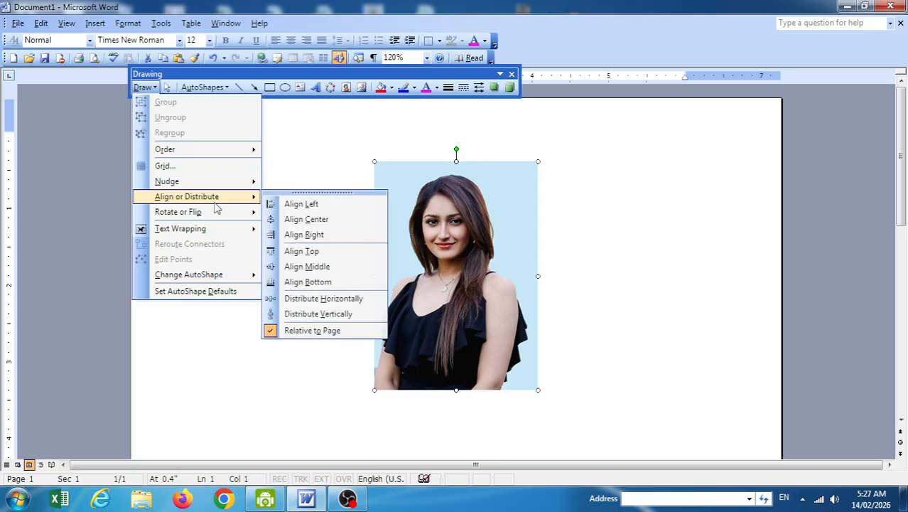
click(314, 250)
click(145, 87)
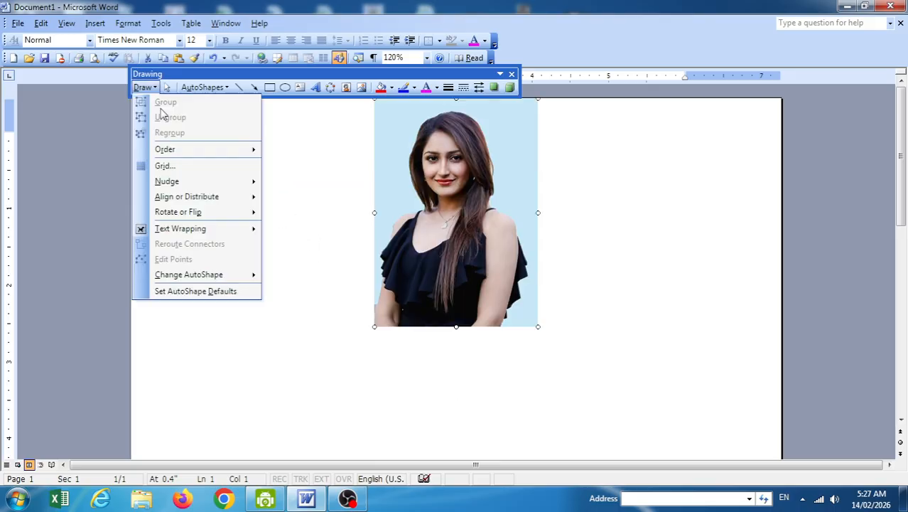
mouse_move(212, 197)
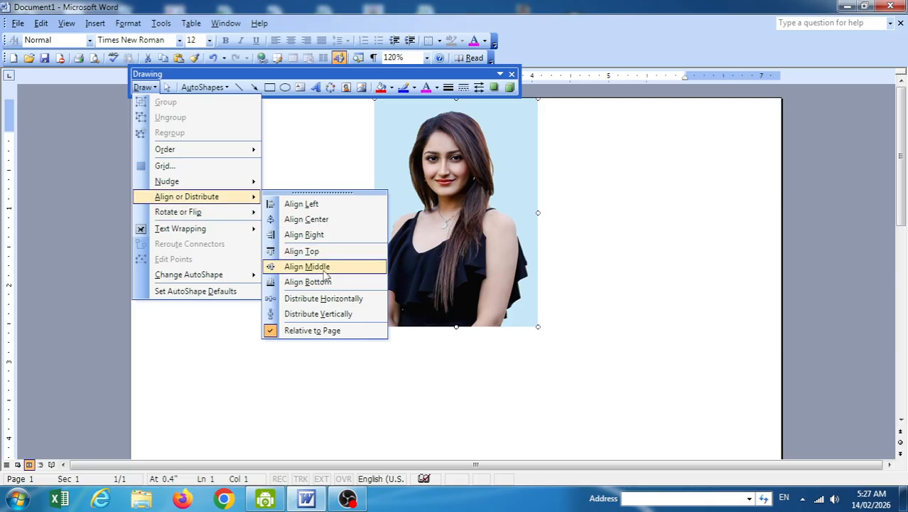
click(312, 235)
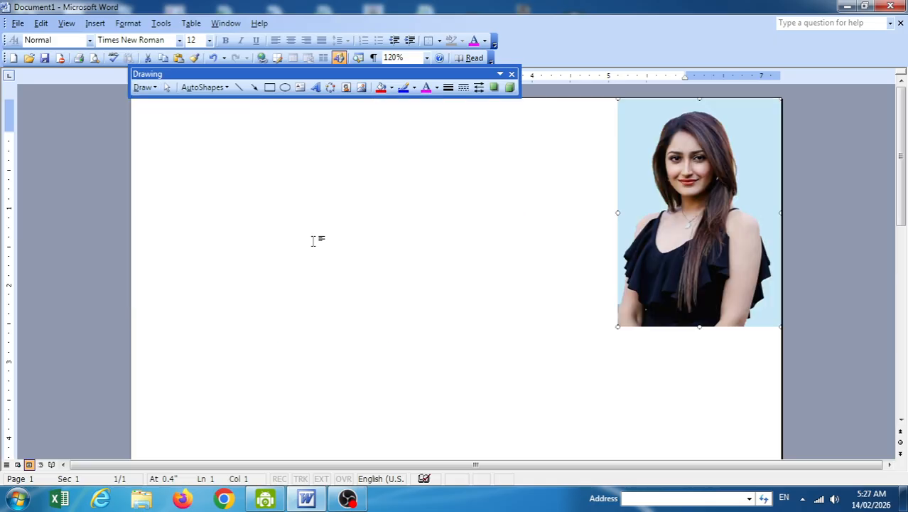
click(144, 86)
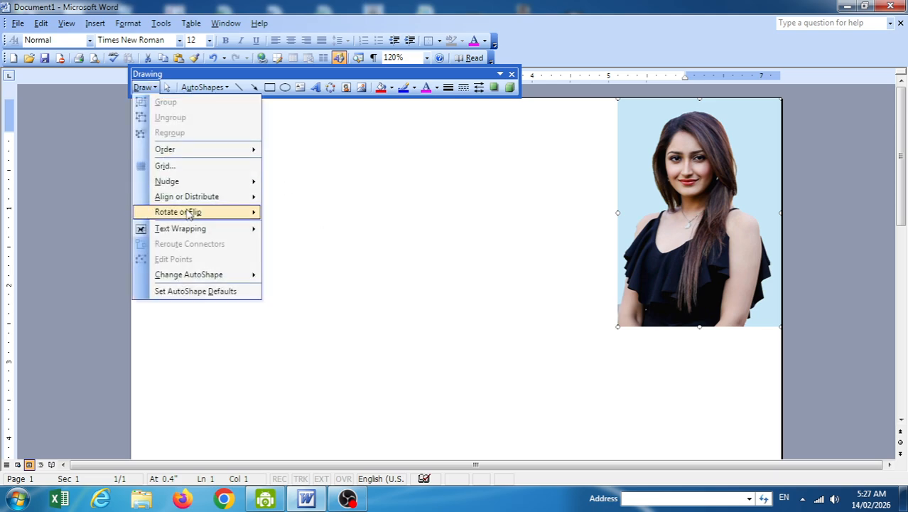
Drag the woman's photo back to the top centre of the page.
mouse_move(199, 201)
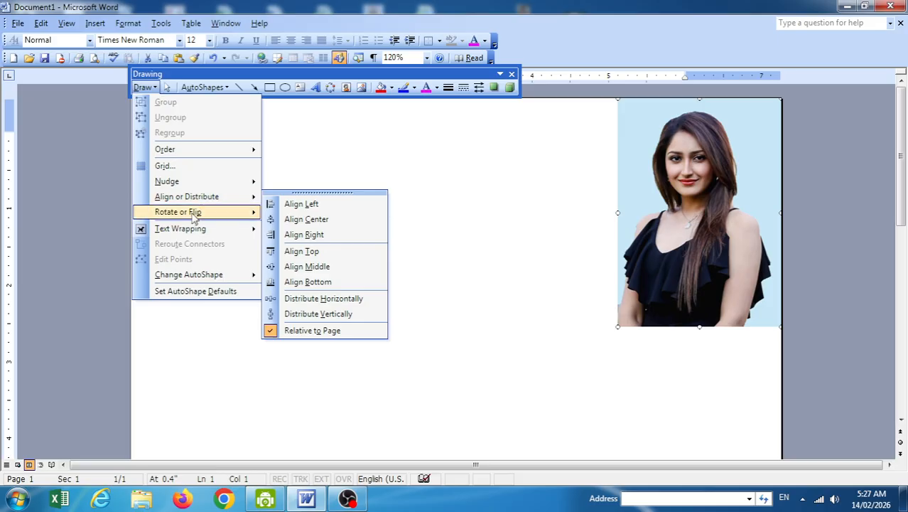
mouse_move(193, 217)
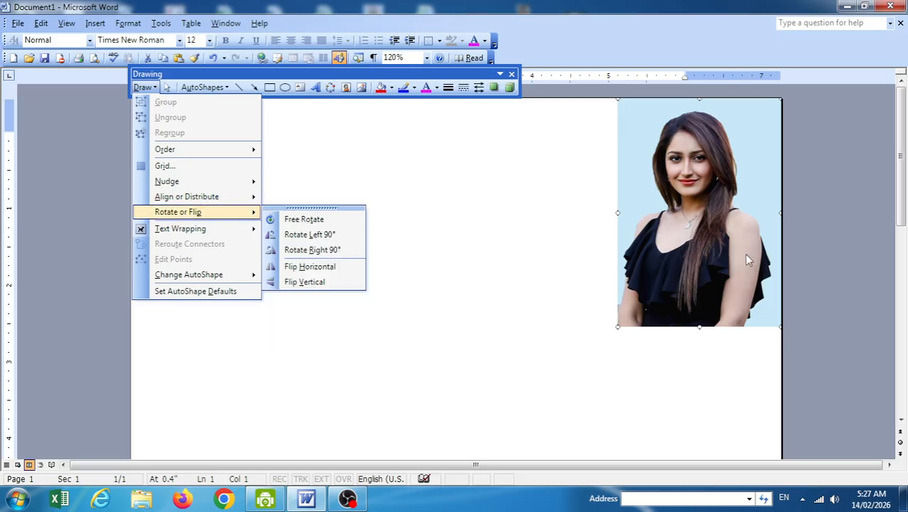
drag(704, 215, 450, 240)
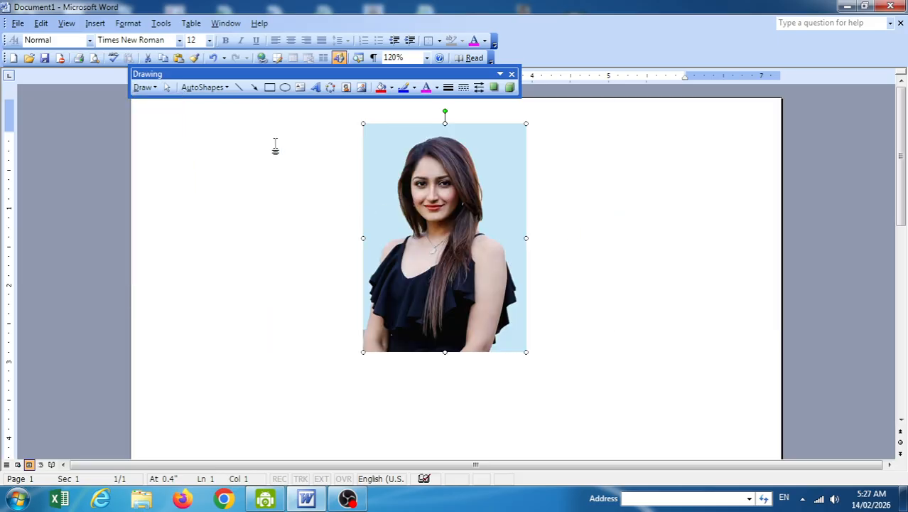
Turn on Free Rotate for the photo and drag a green corner handle to rotate it.
click(143, 86)
mouse_move(210, 217)
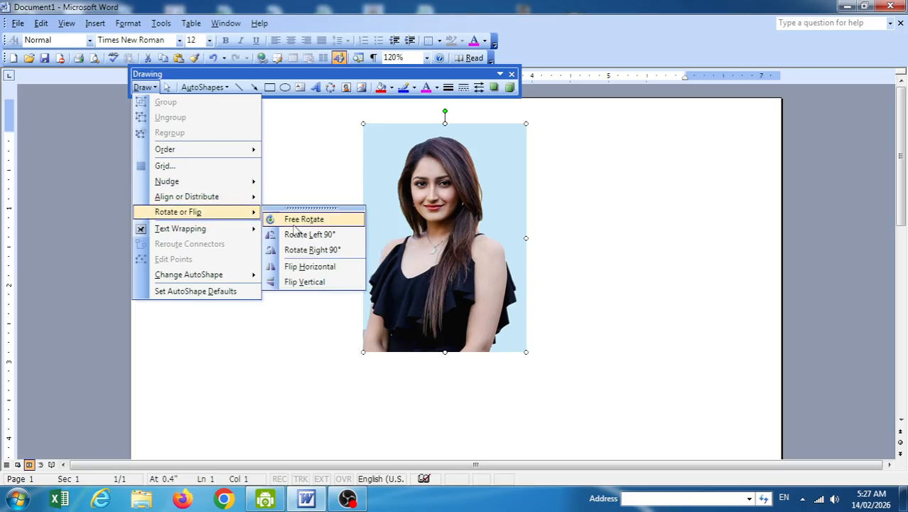
click(295, 221)
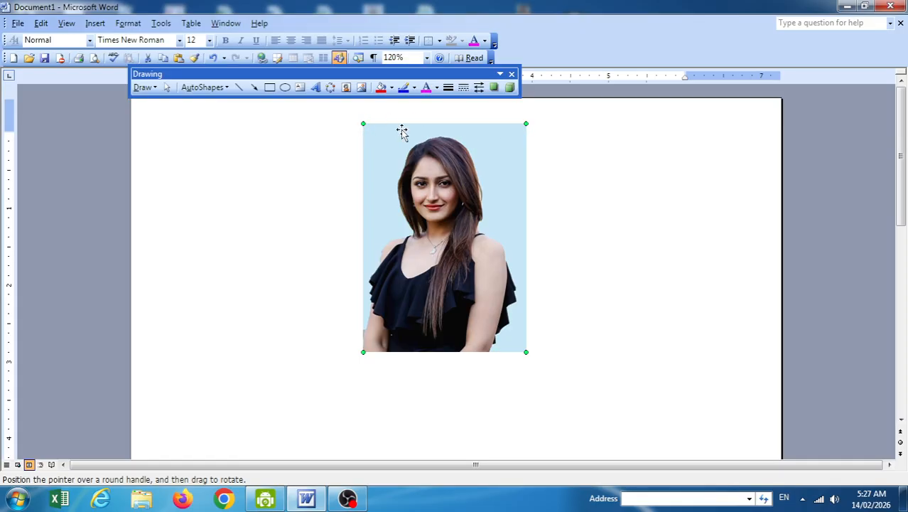
drag(525, 122, 524, 122)
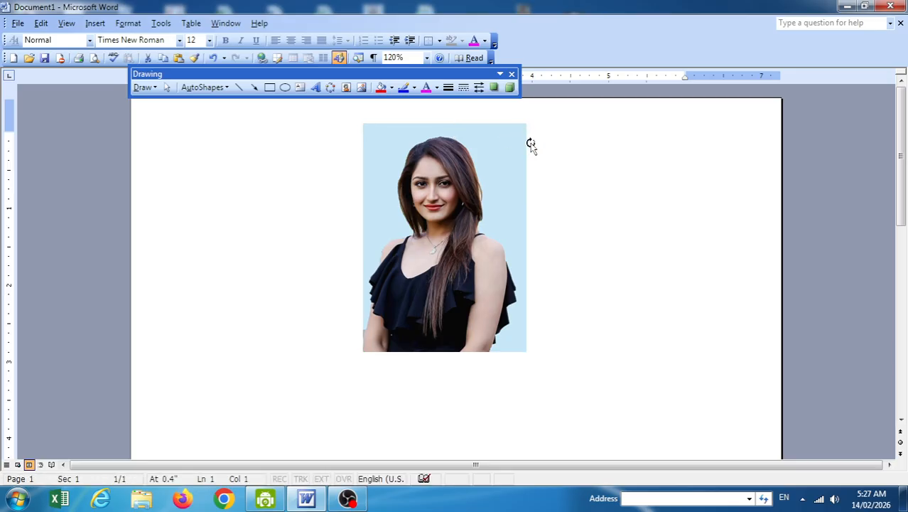
click(494, 142)
click(143, 87)
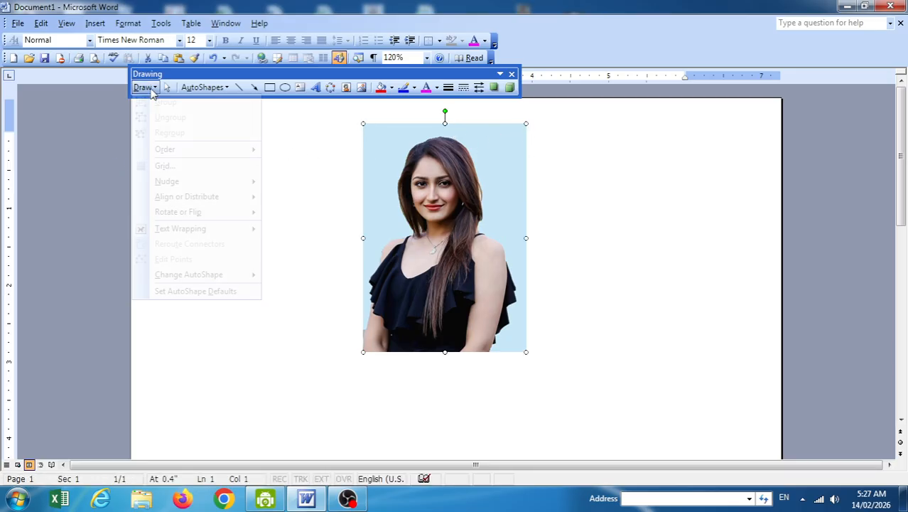
mouse_move(203, 211)
click(331, 221)
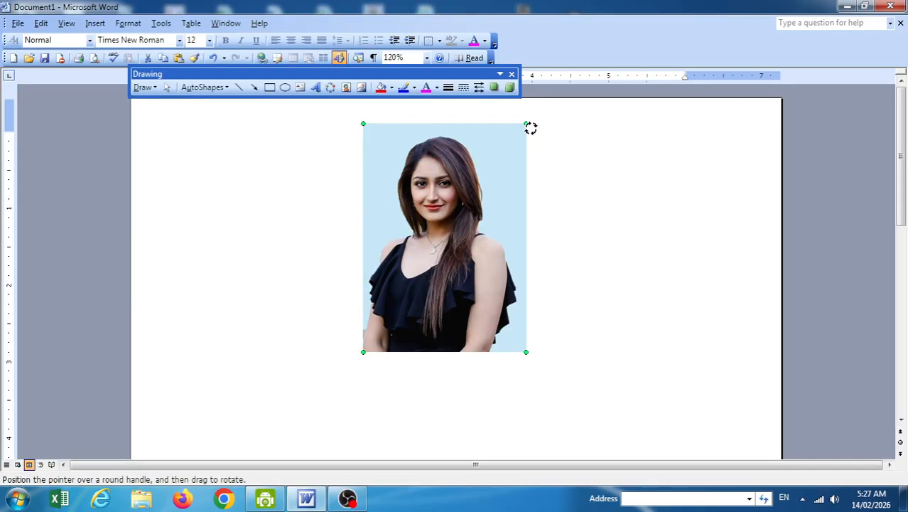
mouse_move(529, 127)
mouse_down()
mouse_move(564, 300)
mouse_move(571, 268)
mouse_move(558, 171)
mouse_move(529, 127)
mouse_up()
Rotate the photo left 90°, then right 90° back upright.
click(143, 87)
mouse_move(202, 215)
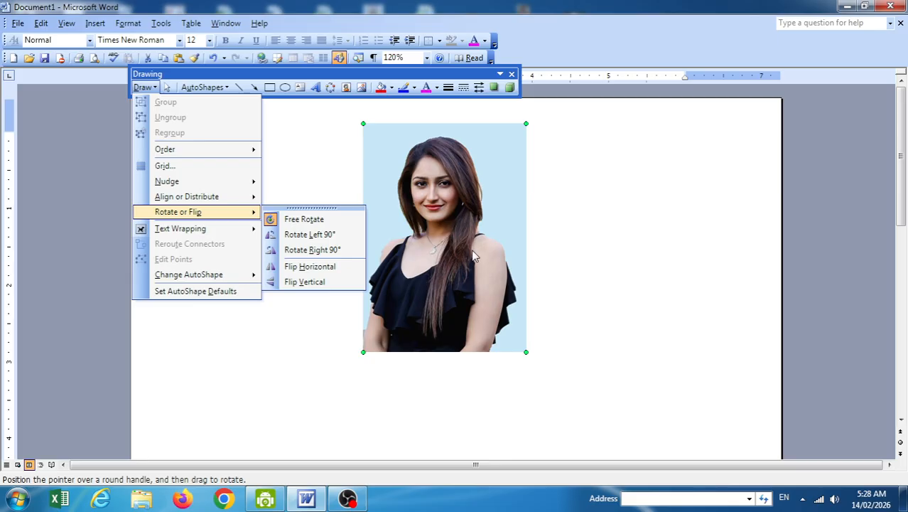
click(317, 242)
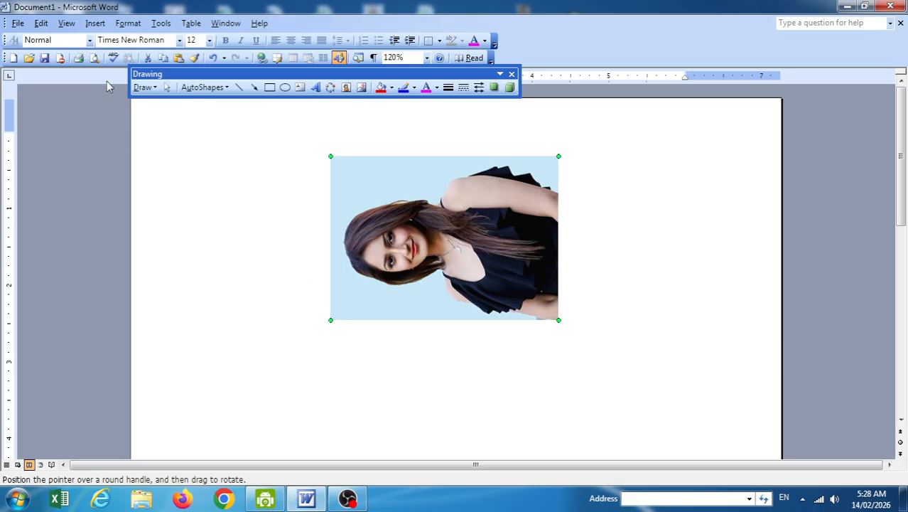
click(144, 88)
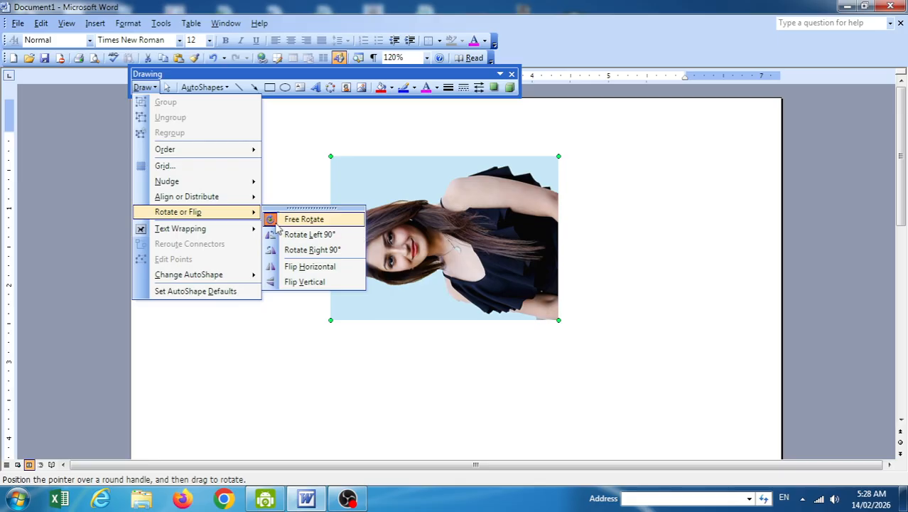
click(338, 249)
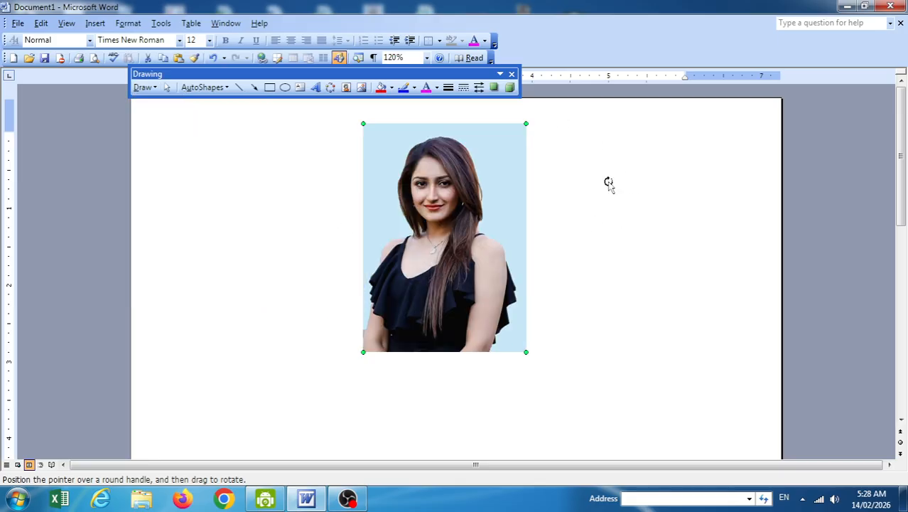
Flip the photo horizontally, then flip it vertically twice to end up mirrored but upright.
click(150, 86)
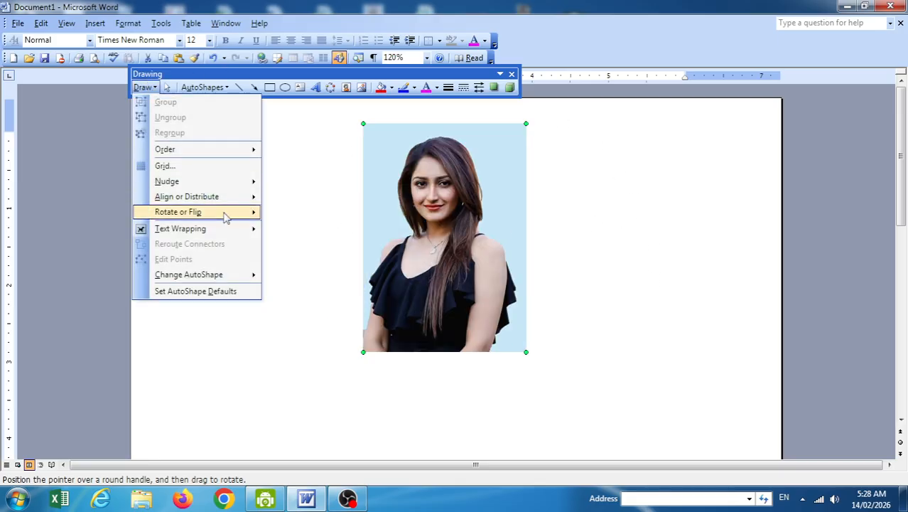
mouse_move(238, 204)
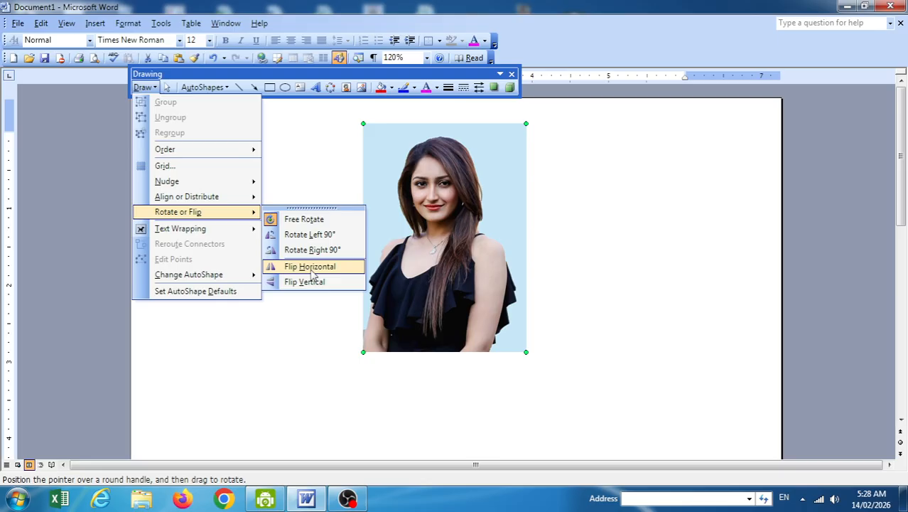
click(311, 271)
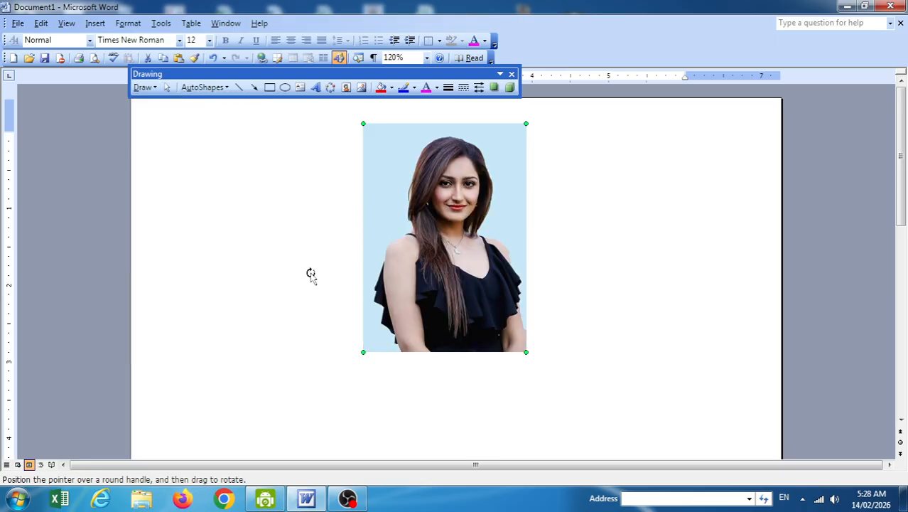
click(150, 87)
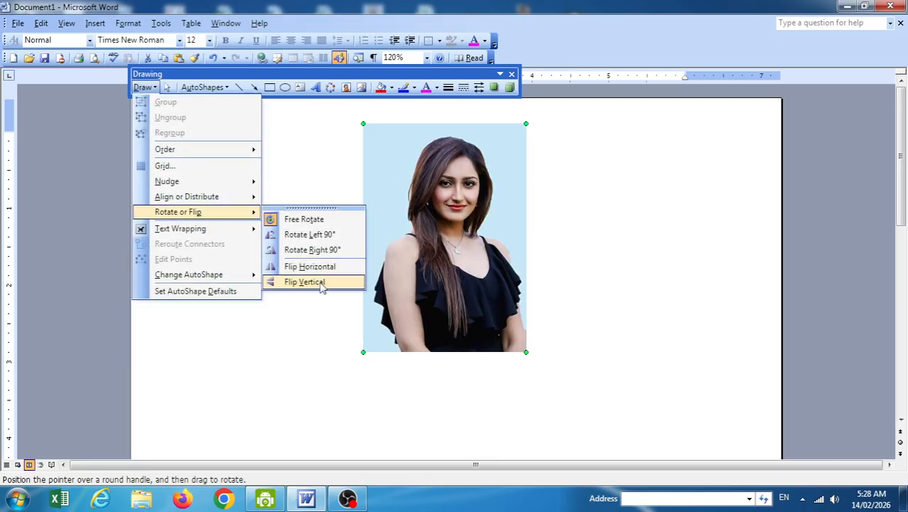
click(320, 283)
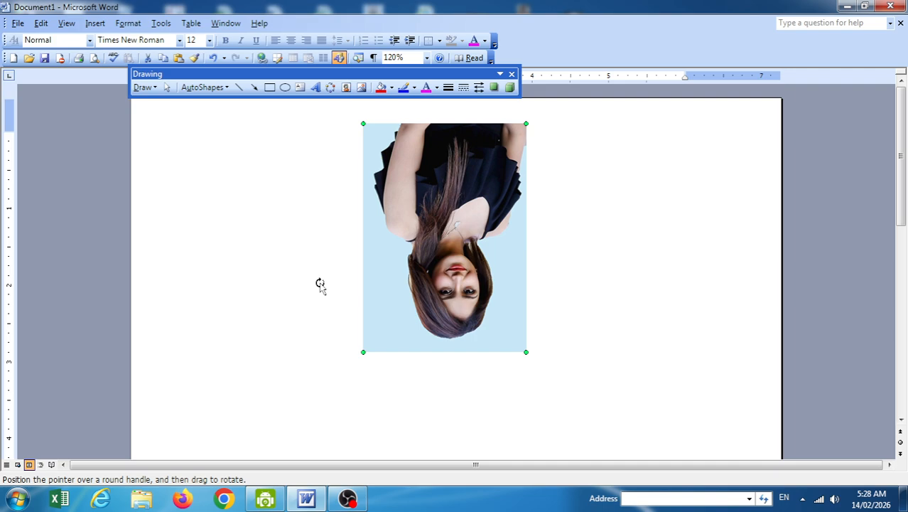
click(144, 87)
mouse_move(207, 213)
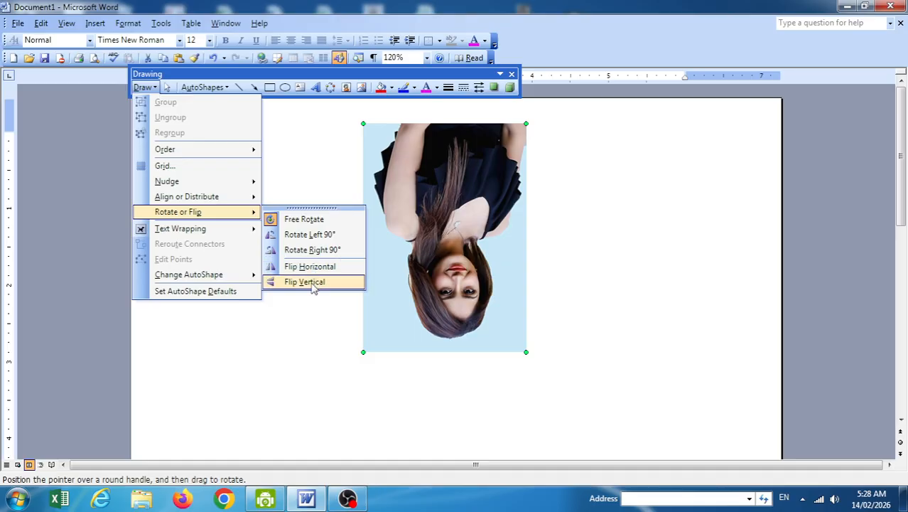
click(305, 282)
click(147, 89)
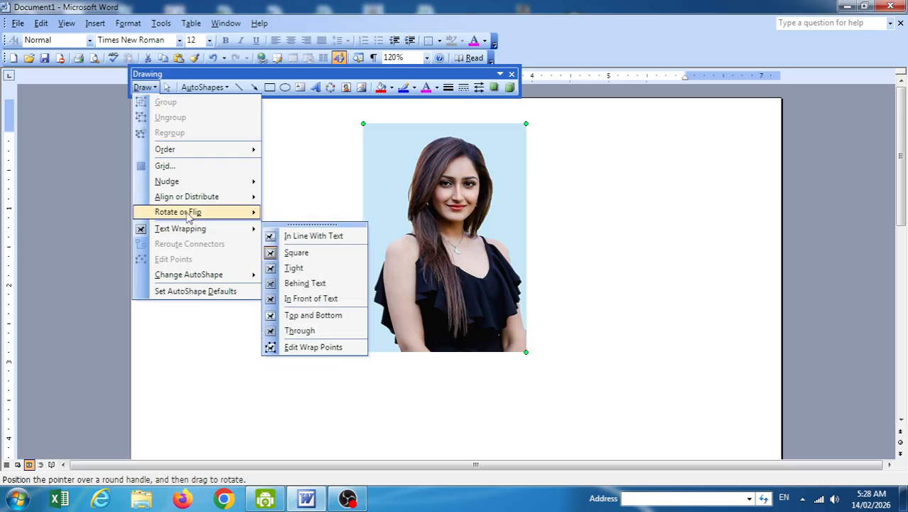
Move the photo lower and set its text wrapping to In Line With Text.
mouse_move(187, 217)
mouse_move(195, 233)
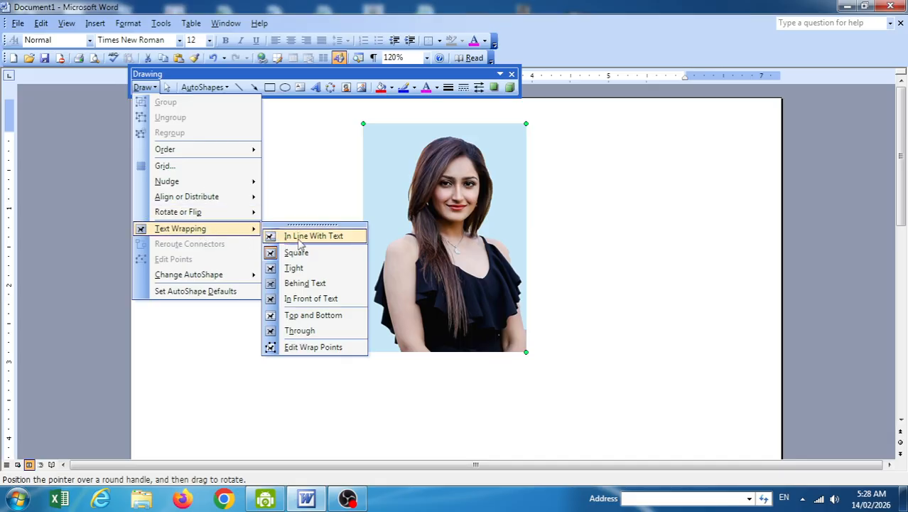
drag(441, 208, 433, 272)
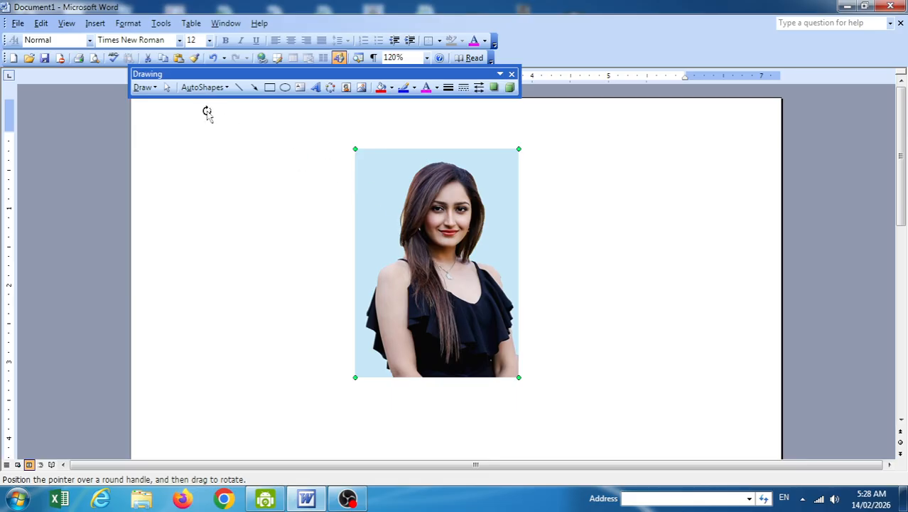
click(152, 92)
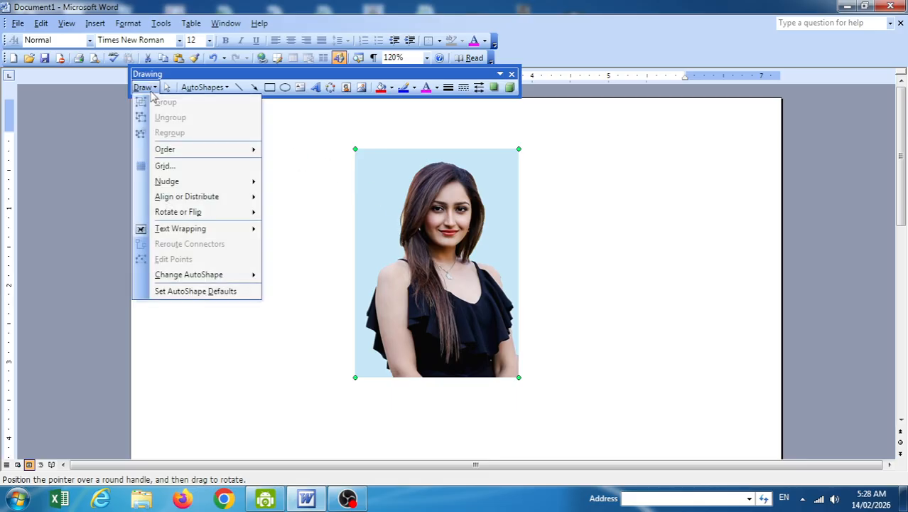
mouse_move(228, 228)
click(316, 237)
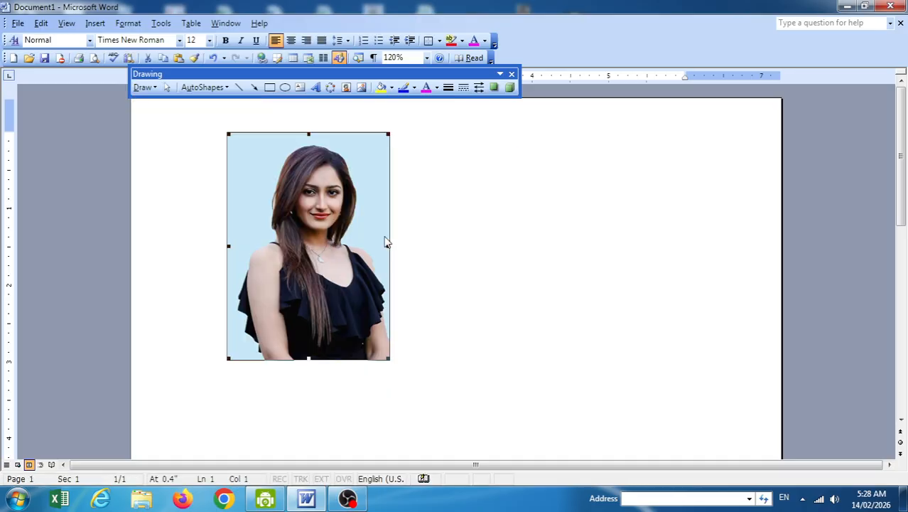
Select the inline photo and delete it.
click(515, 224)
click(301, 218)
click(526, 219)
click(269, 185)
key(Delete)
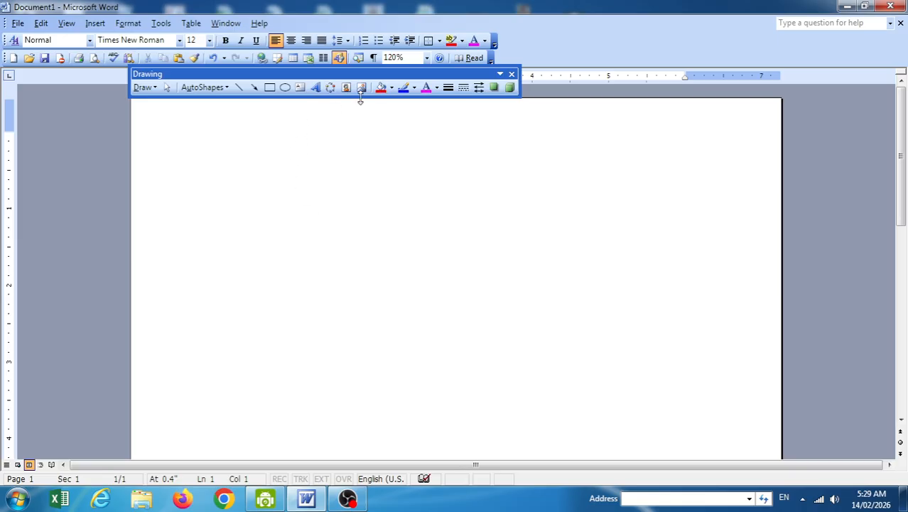
Insert a picture from file, then delete the wrong black picture that appeared.
click(361, 87)
click(496, 245)
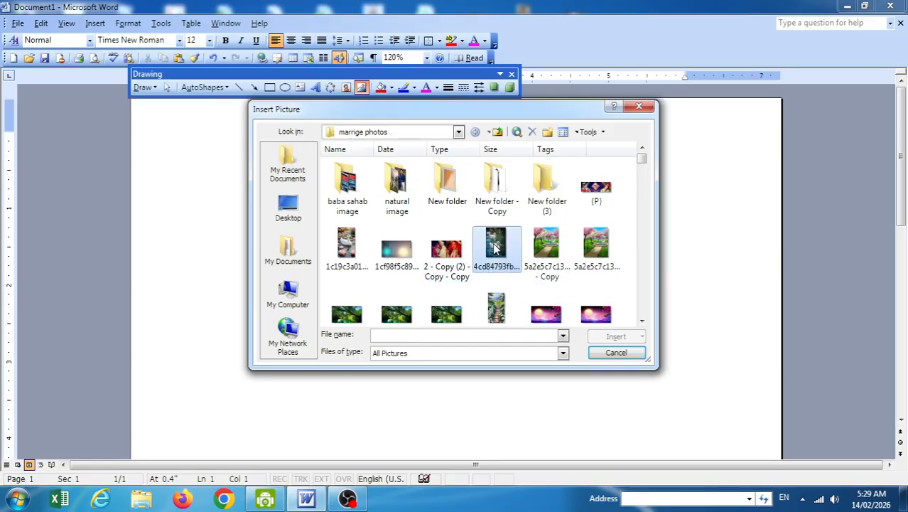
scroll(421, 249, down, 5)
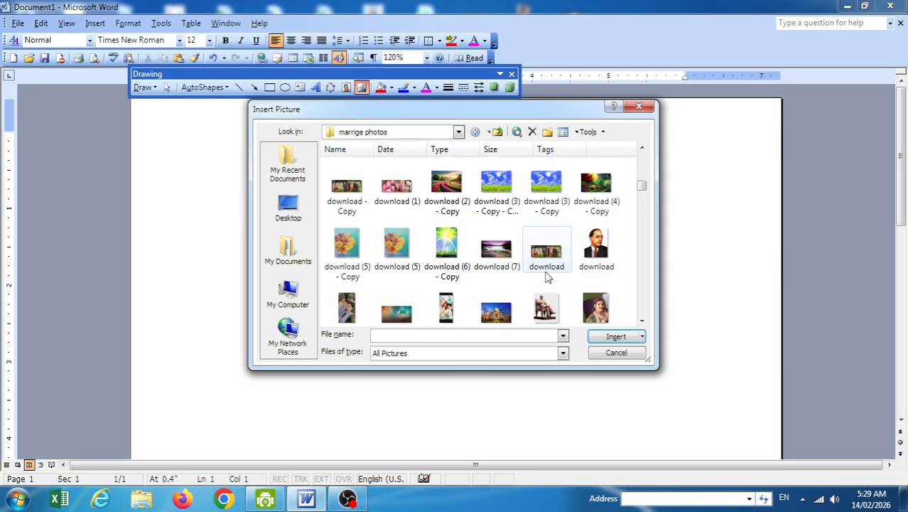
scroll(547, 273, up, 2)
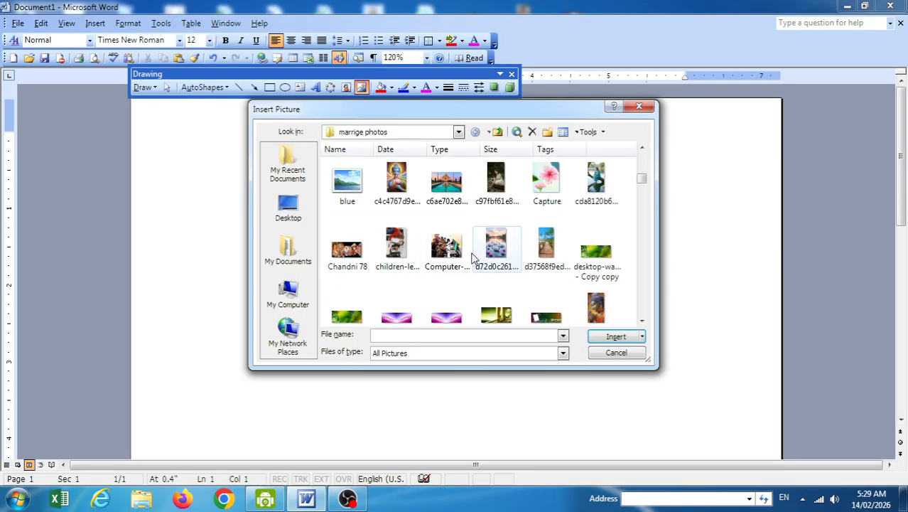
scroll(545, 279, down, 3)
scroll(544, 279, up, 3)
double_click(398, 184)
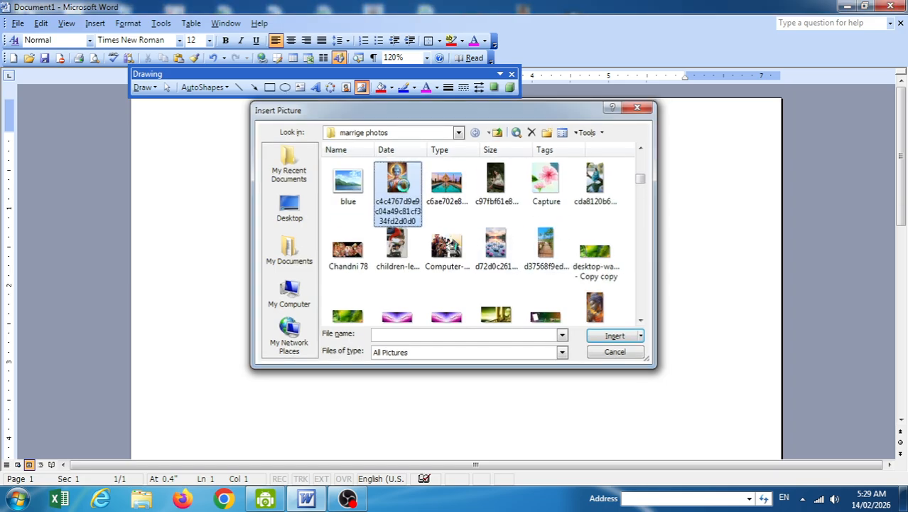
key(Delete)
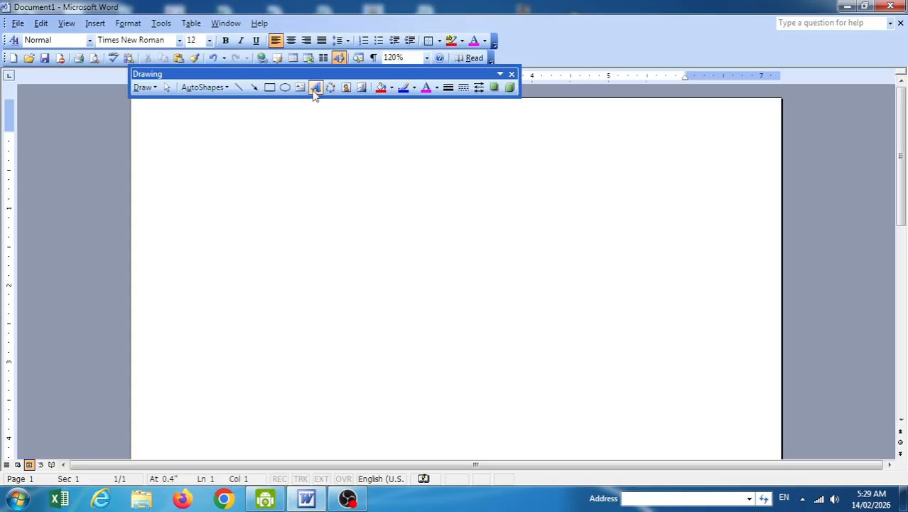
Browse the picture folder and insert another picture, then discard it.
click(361, 86)
scroll(538, 256, down, 3)
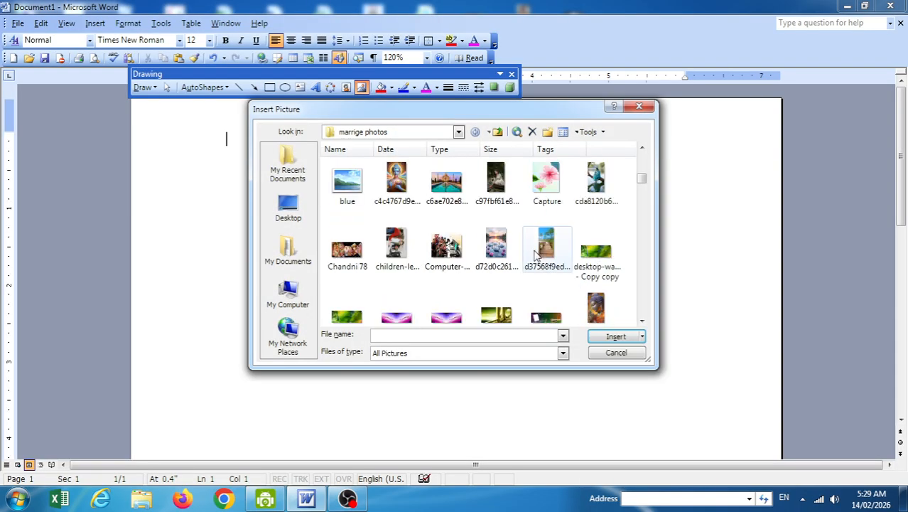
scroll(538, 256, up, 3)
scroll(534, 266, down, 3)
scroll(535, 268, down, 3)
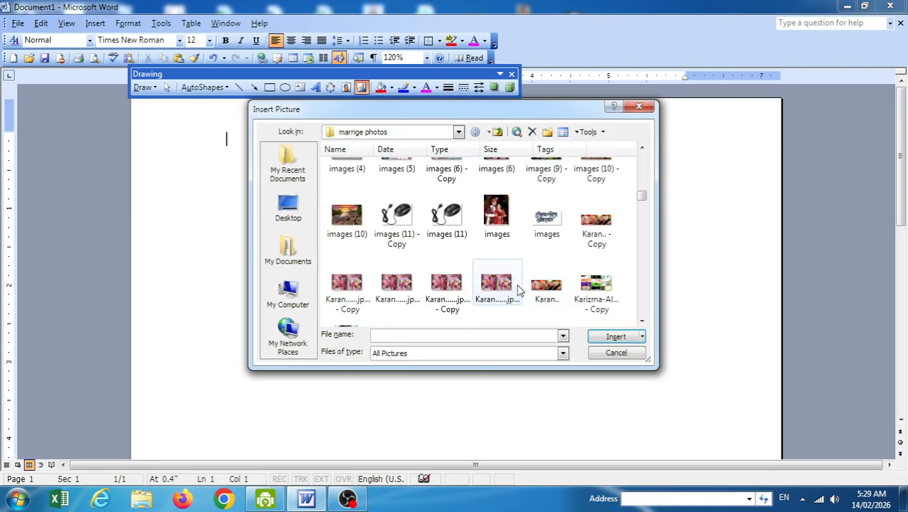
scroll(519, 243, up, 3)
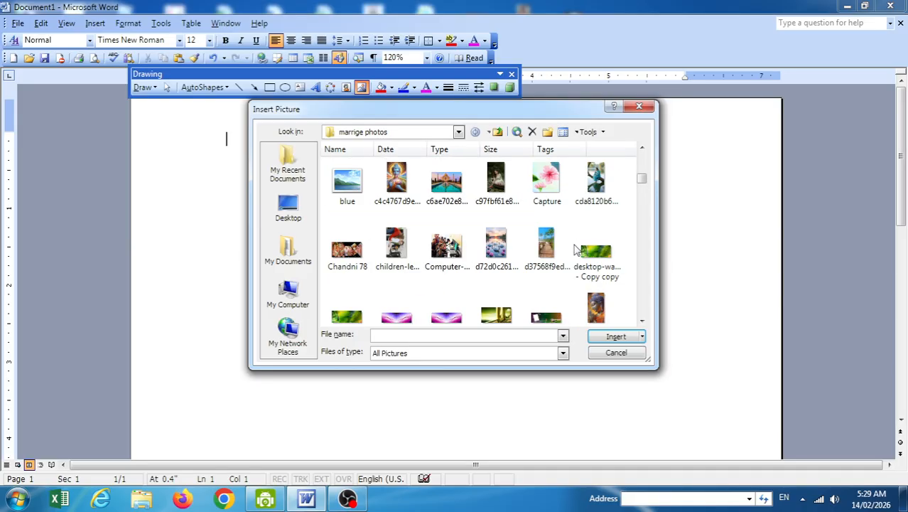
scroll(523, 248, up, 2)
scroll(518, 270, down, 2)
double_click(506, 252)
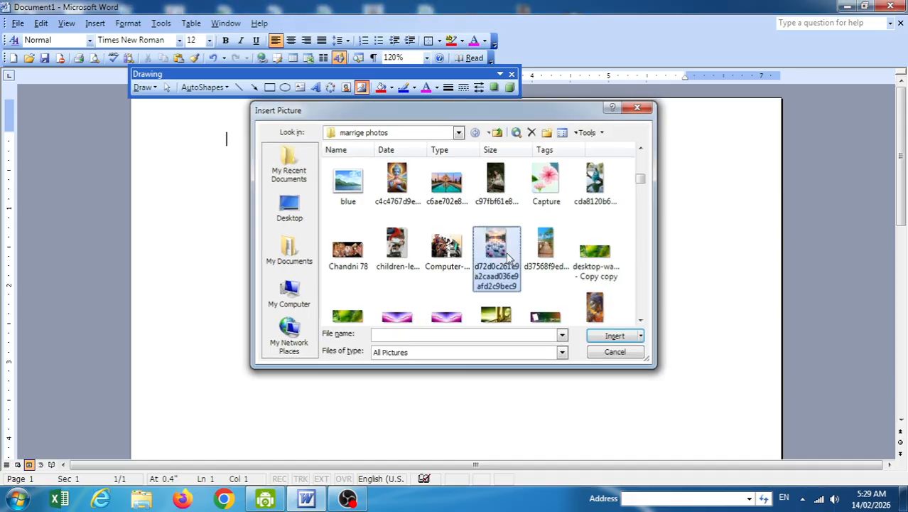
click(560, 349)
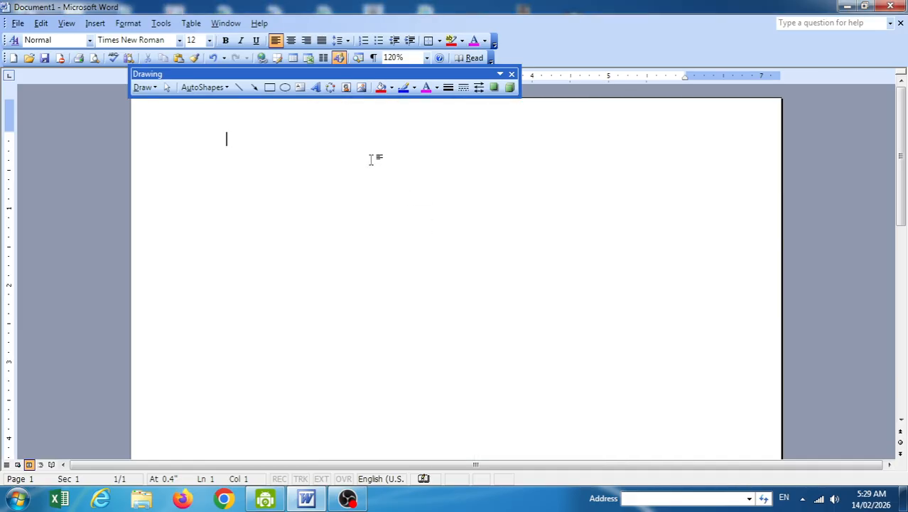
Insert the garden picture from the marrige photos folder.
click(360, 87)
click(598, 250)
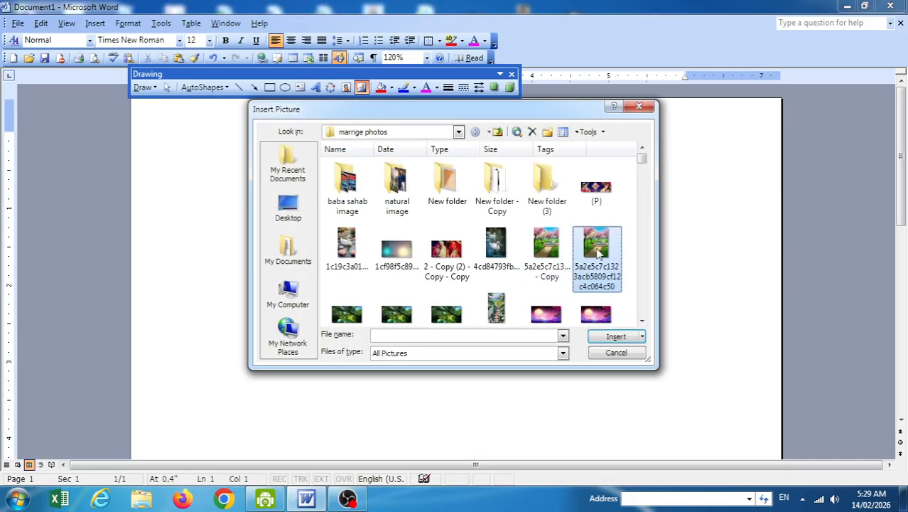
double_click(598, 250)
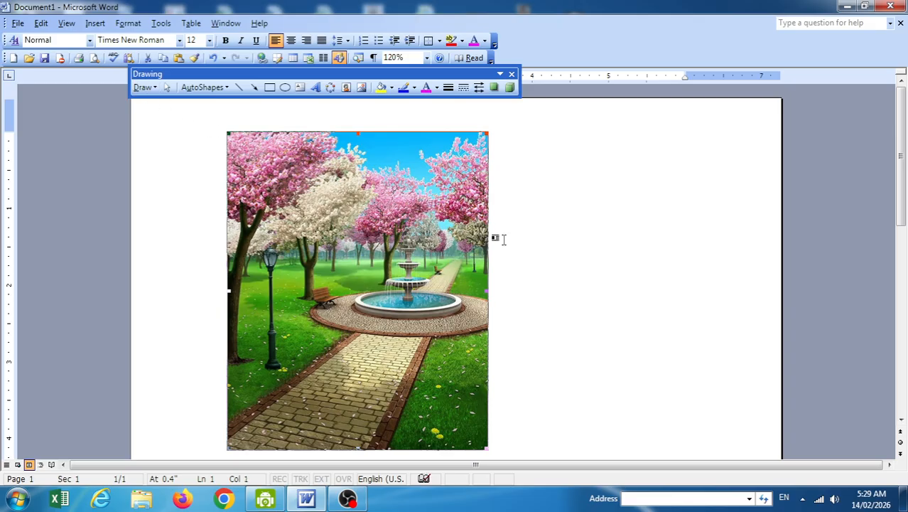
Set the garden picture's wrapping to Square and drag it around the page.
click(144, 86)
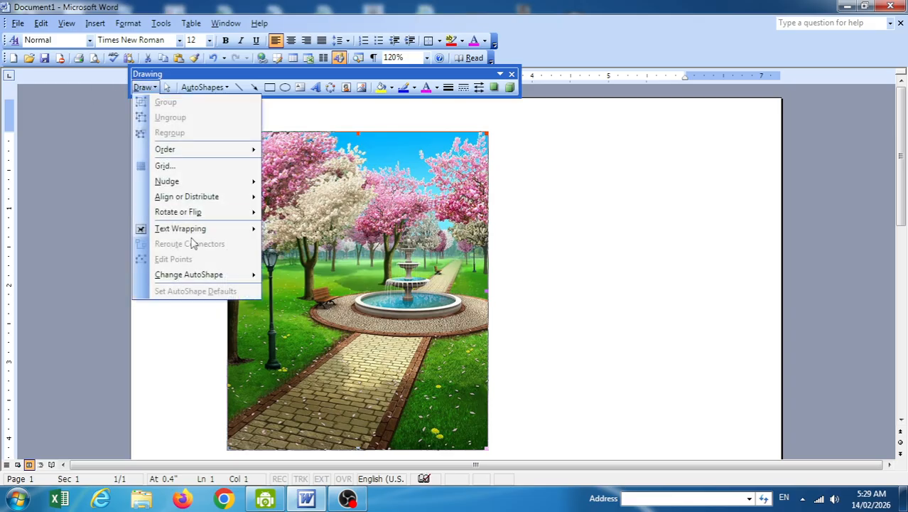
mouse_move(195, 230)
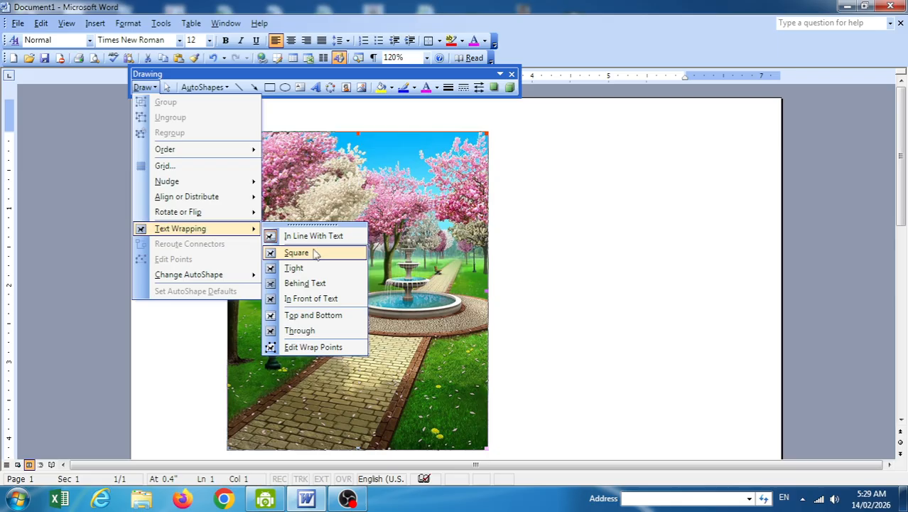
click(316, 253)
drag(359, 249, 532, 235)
drag(434, 253, 562, 231)
drag(562, 232, 279, 257)
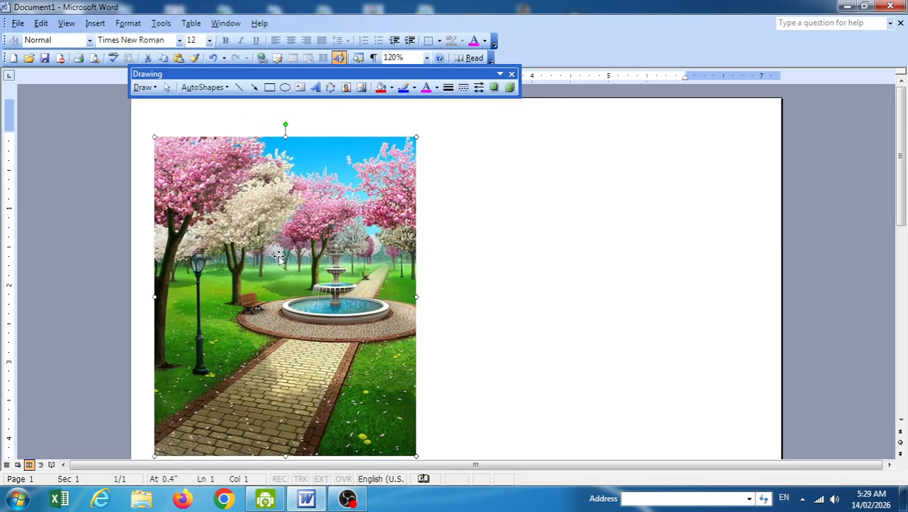
drag(508, 288, 277, 256)
Switch wrapping to In Front of Text, type 'sdfsdfsdfsdfsdgfsdf' and move the picture top left.
click(142, 86)
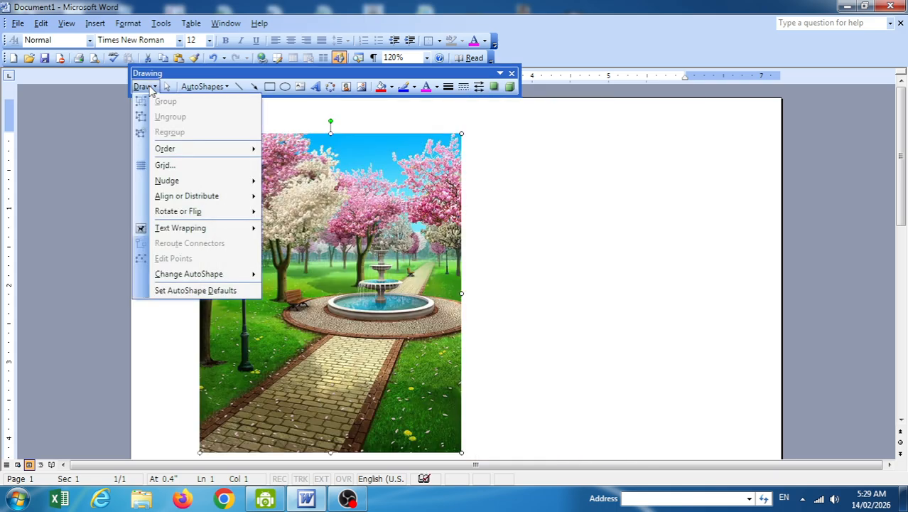
mouse_move(239, 229)
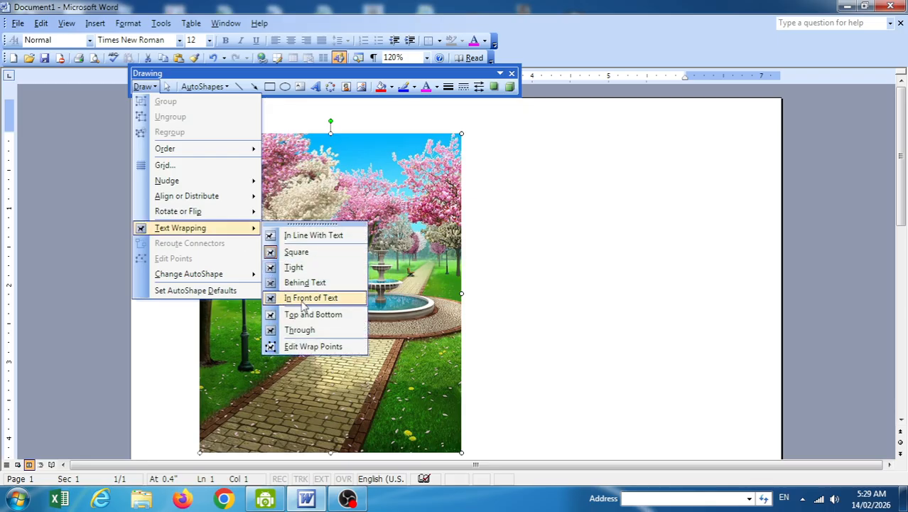
click(310, 299)
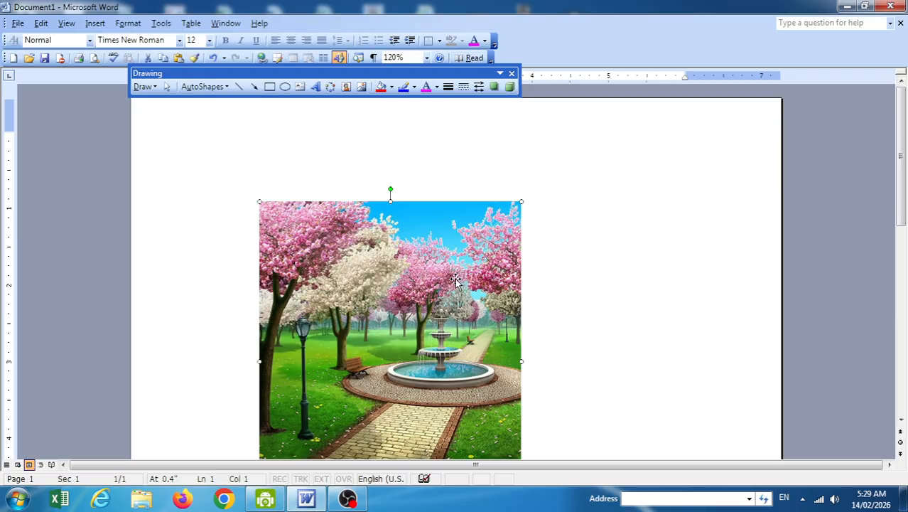
click(305, 142)
text(sdfsdfsdf)
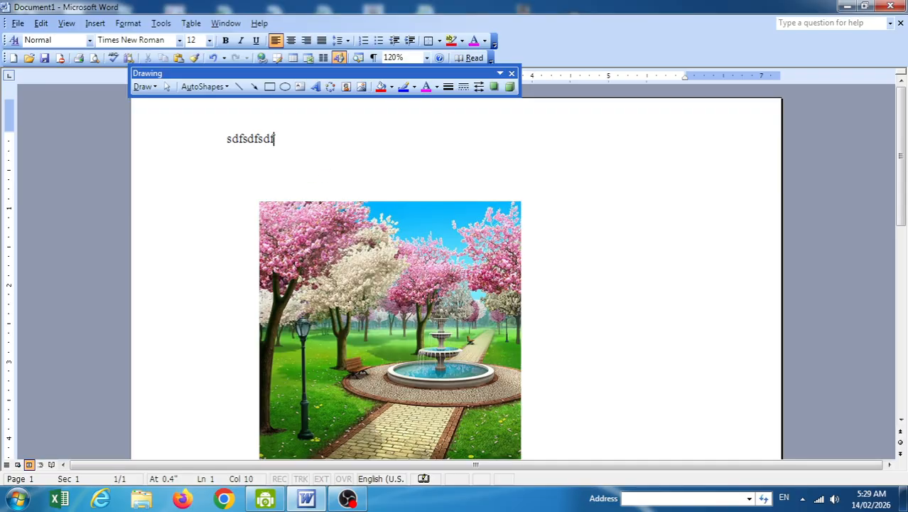
text(sdfsdgfsdf)
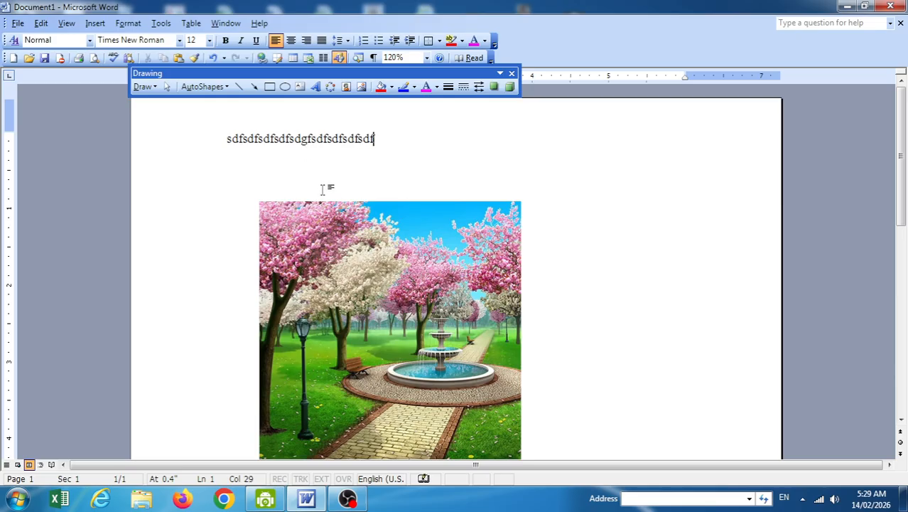
drag(362, 247, 314, 185)
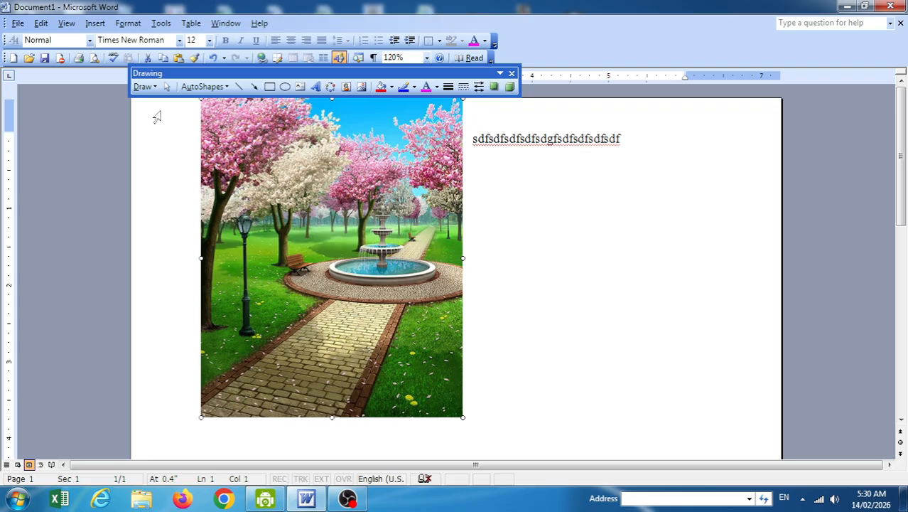
Set the park picture's wrapping to Behind Text and move it under the text line.
click(143, 87)
mouse_move(219, 227)
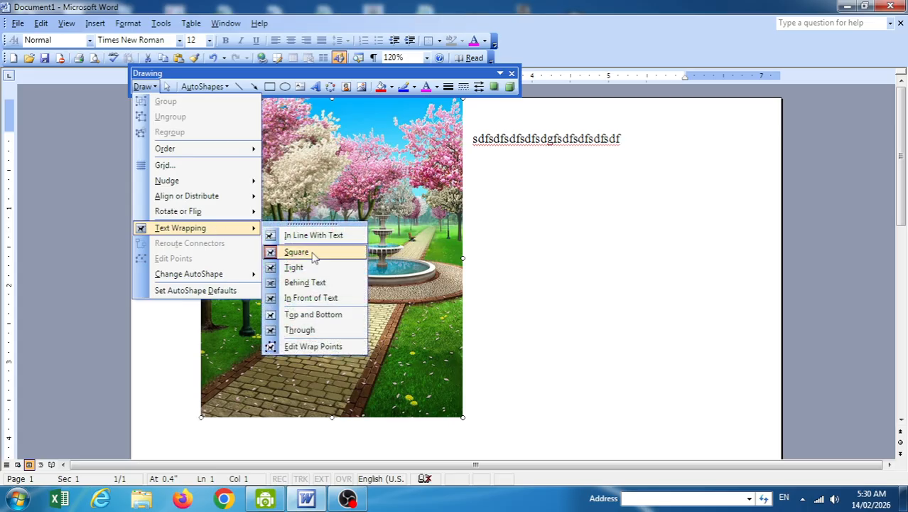
click(314, 282)
drag(333, 251, 370, 242)
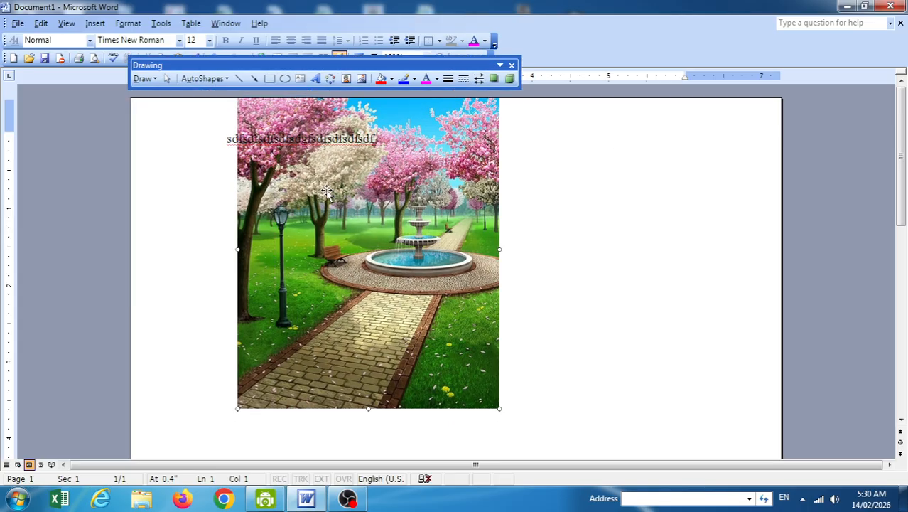
drag(327, 192, 274, 207)
Extend the text line with 'rtretretretretty' and reselect the picture.
click(287, 138)
text(rtretre)
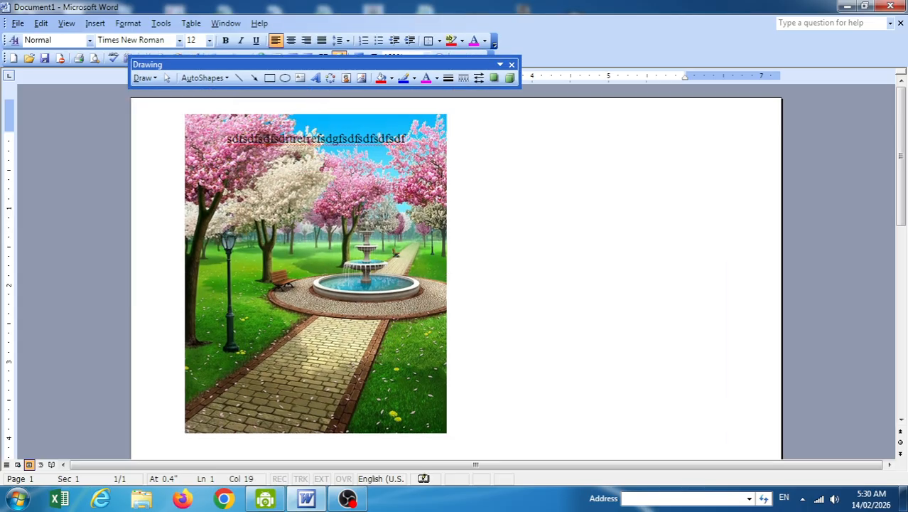
text(tretretty)
click(143, 78)
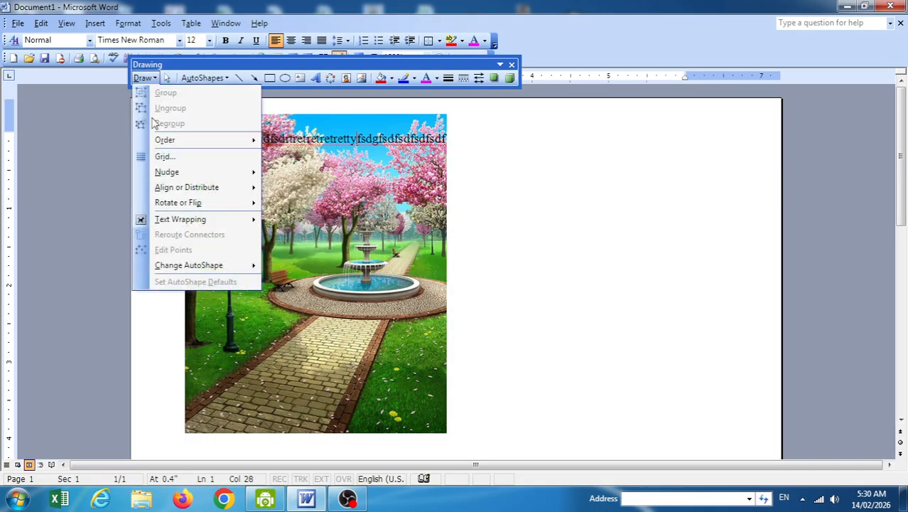
mouse_move(217, 220)
click(348, 196)
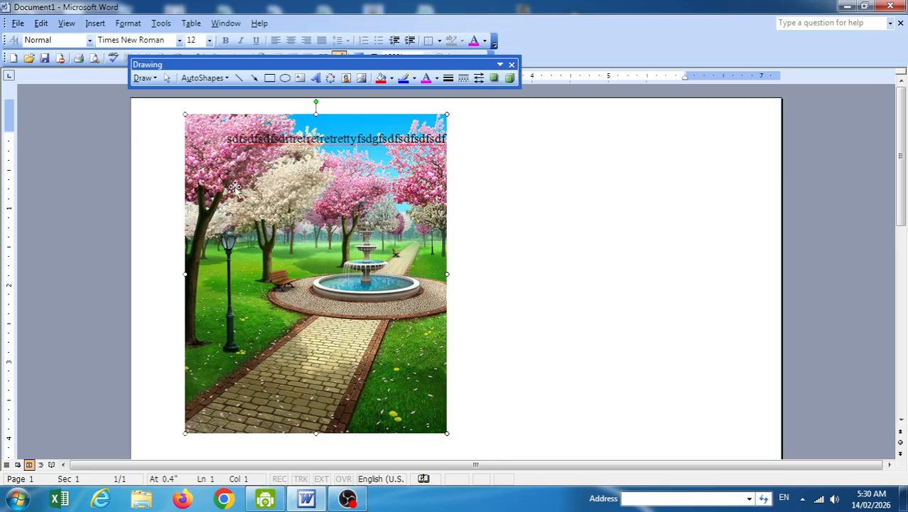
Switch the picture's wrapping to In Front of Text, then back to Behind Text.
click(143, 78)
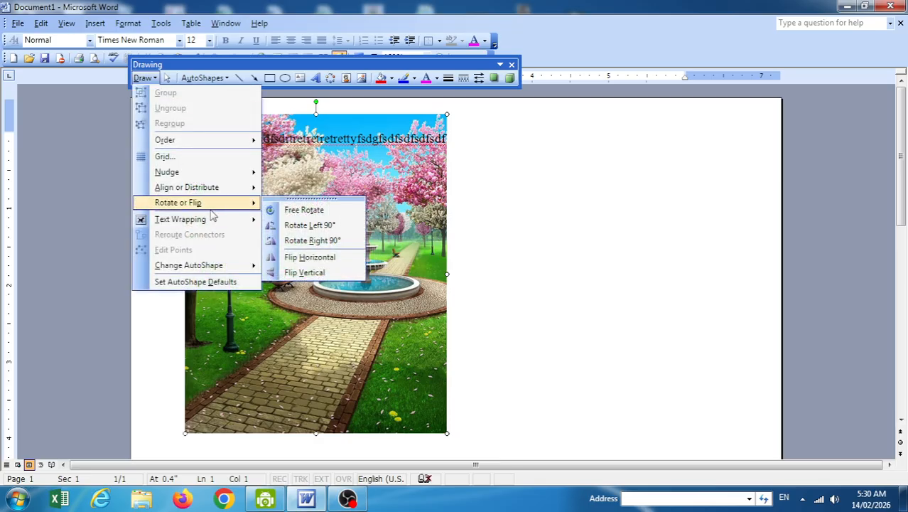
mouse_move(240, 222)
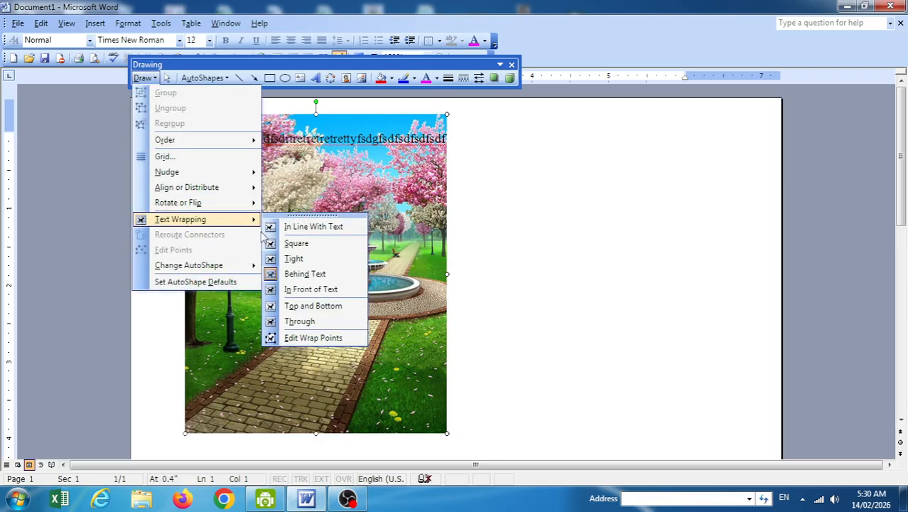
click(313, 289)
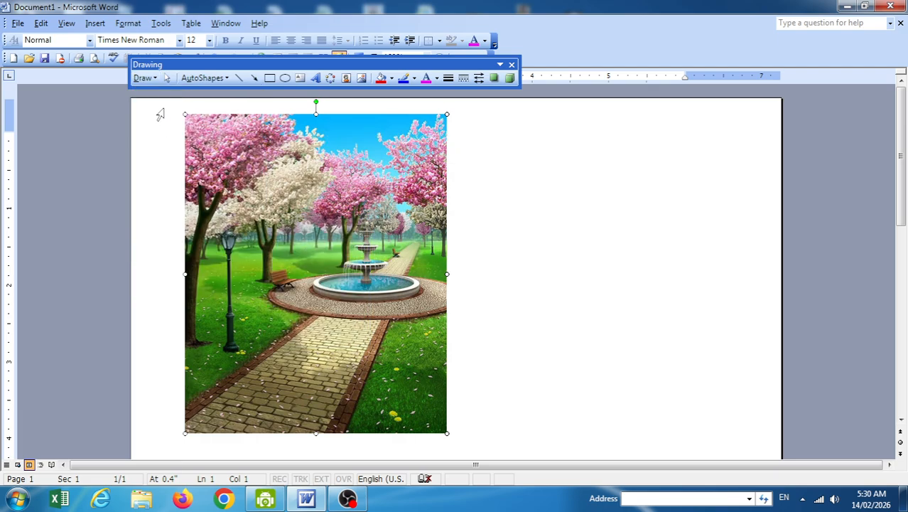
click(142, 78)
mouse_move(204, 226)
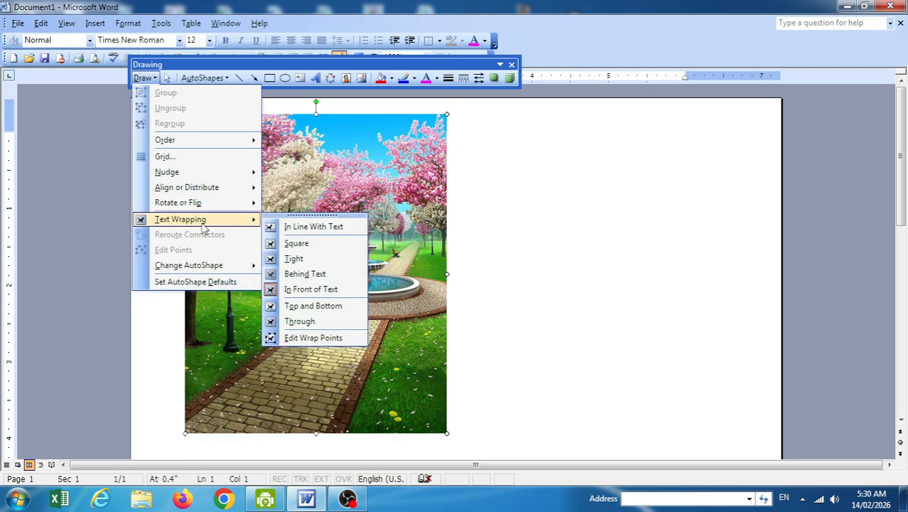
click(305, 275)
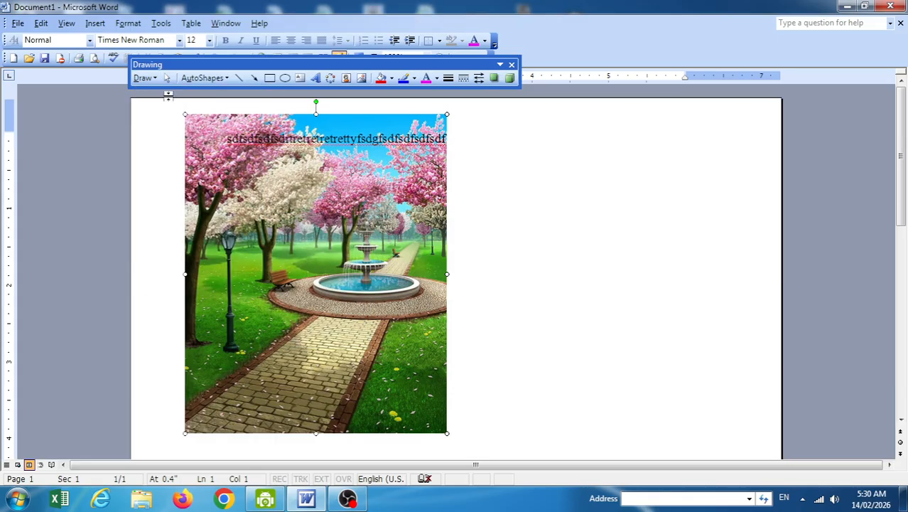
Delete the park picture and the old gibberish text line.
key(Delete)
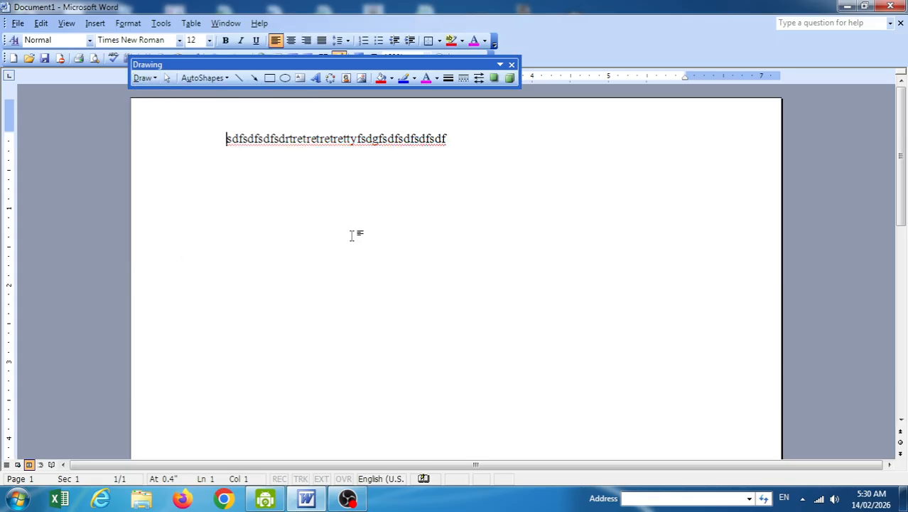
key(ctrl+a)
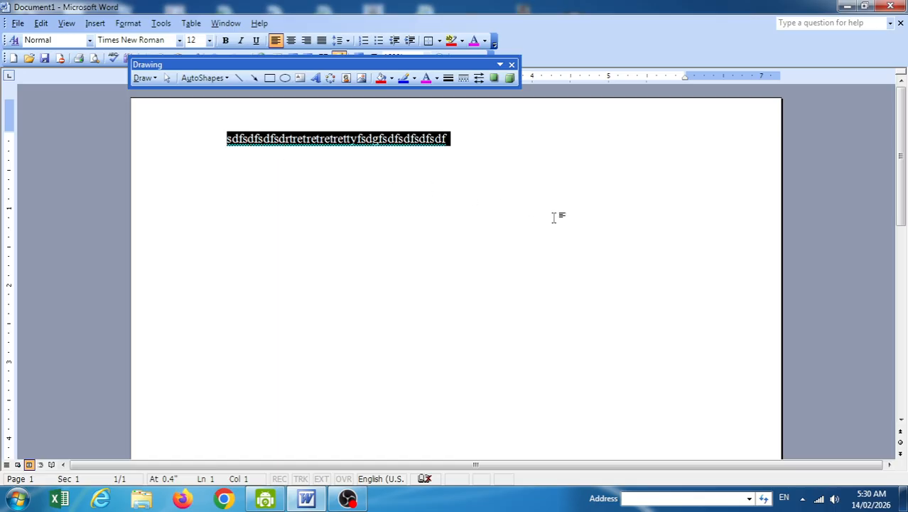
key(Delete)
Draw and discard a test rectangle, then type 'rewrwerwerwererwerwe' on the first line.
click(269, 78)
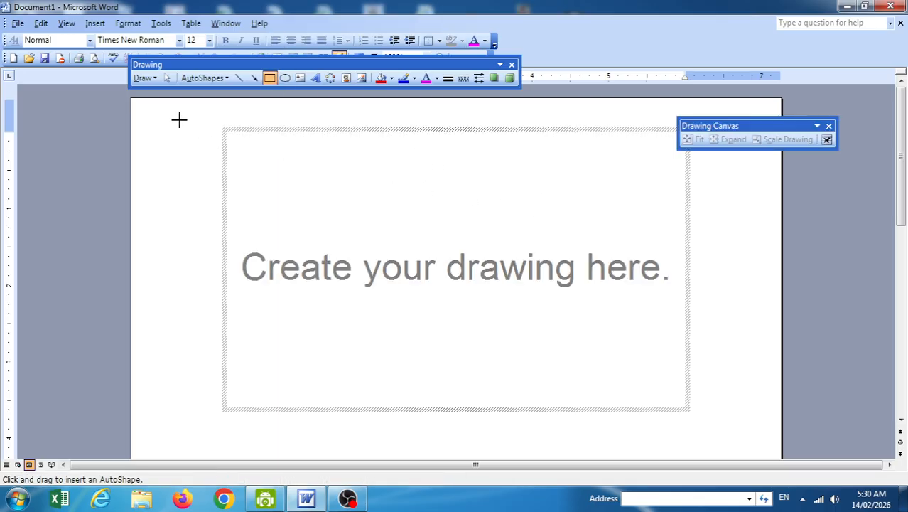
key(Escape)
drag(474, 207, 493, 180)
key(Delete)
click(201, 138)
text(rewrwerwerwe)
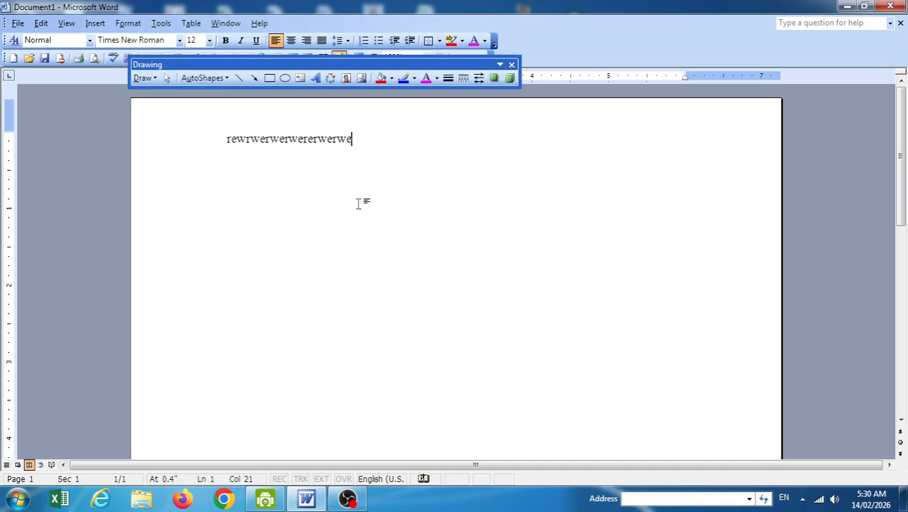
text(rerwerwe)
Draw a wide rectangle and place it mid-page below the text line.
click(269, 77)
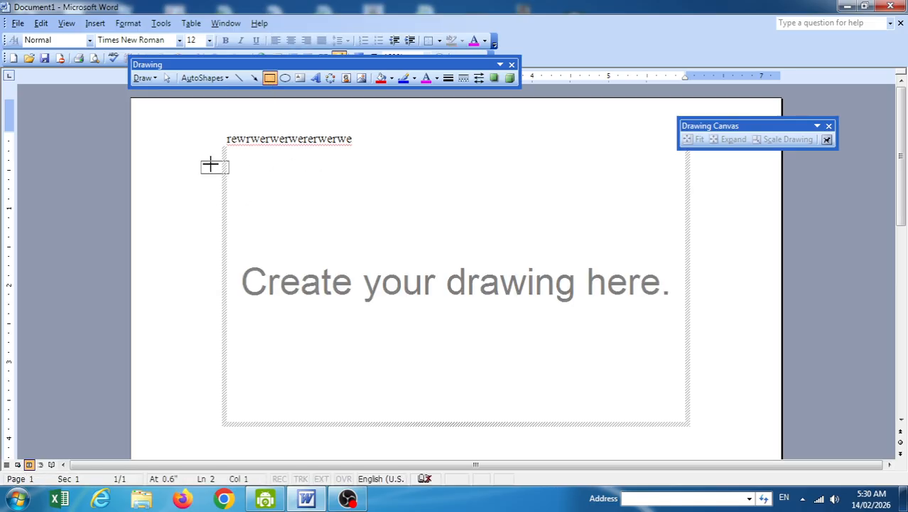
drag(438, 213, 201, 161)
drag(274, 190, 425, 178)
drag(324, 267, 325, 267)
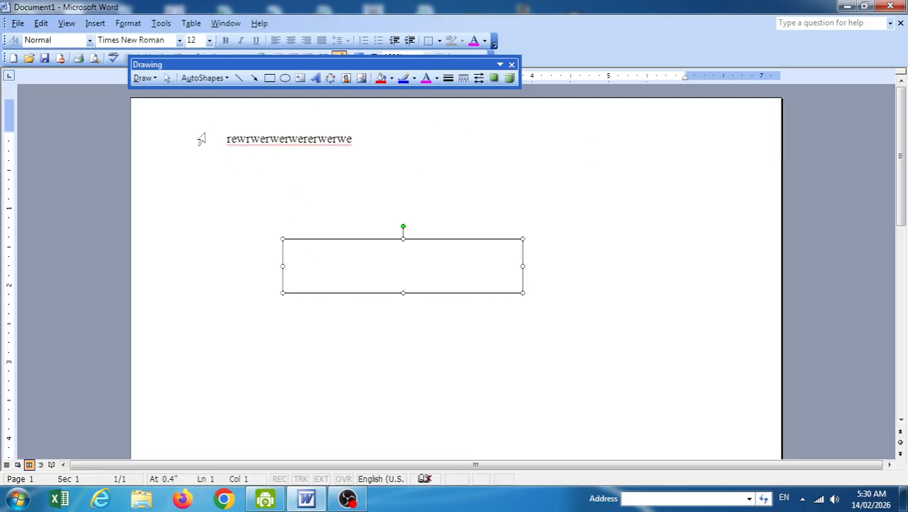
Put the rectangle Behind Text over the line and add 'gtgdfgfd' to the text.
click(146, 78)
mouse_move(220, 220)
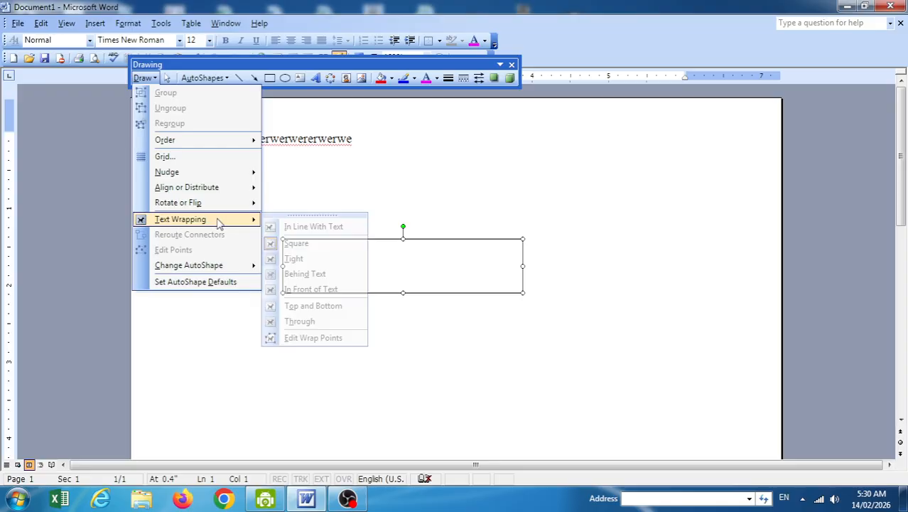
click(305, 274)
drag(310, 223, 286, 144)
click(304, 142)
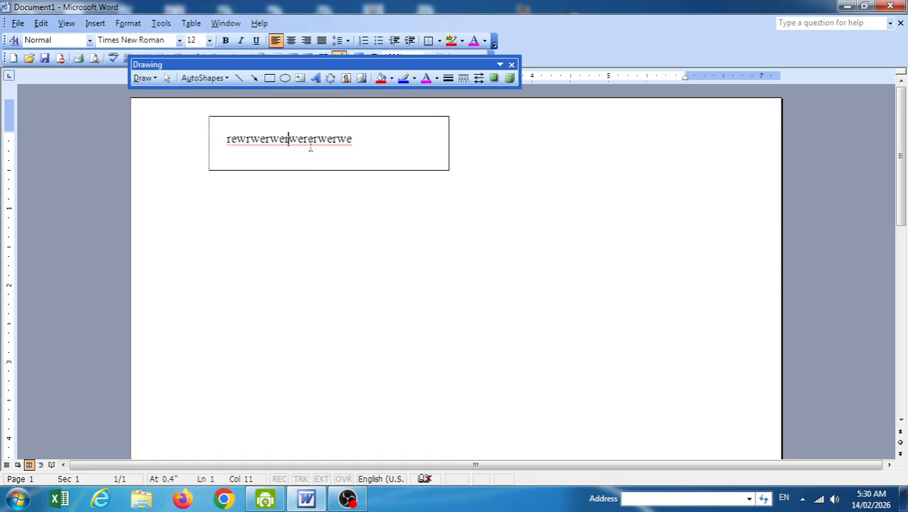
text(gtgdfgfd)
drag(369, 121, 370, 128)
Switch the rectangle's wrapping to In Front of Text, then back to Behind Text.
click(151, 78)
mouse_move(183, 218)
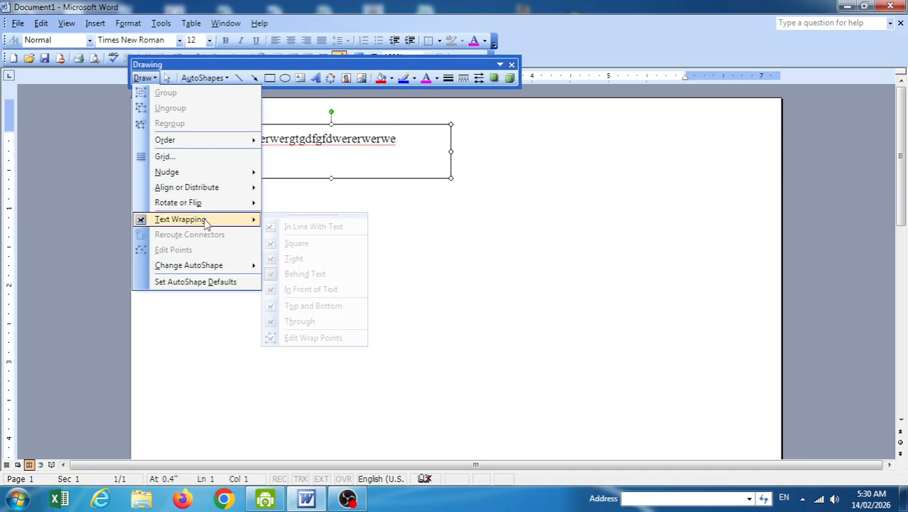
click(320, 287)
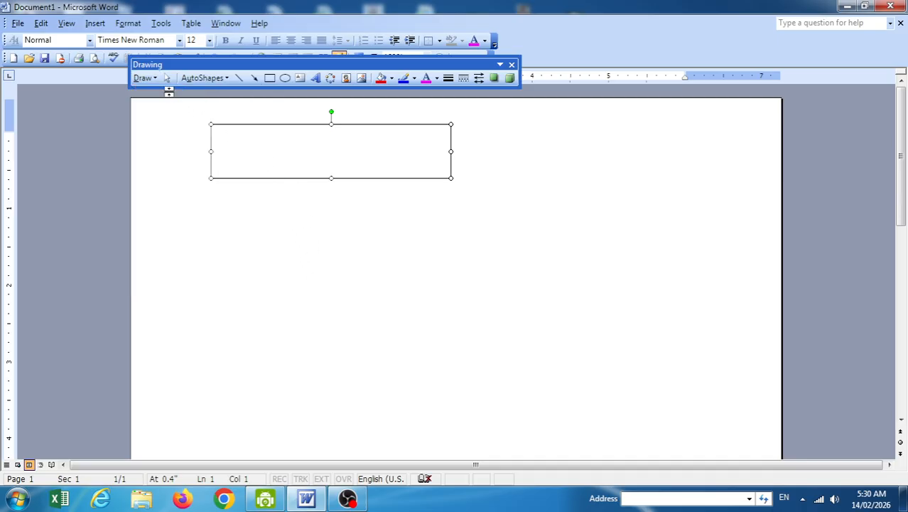
click(144, 78)
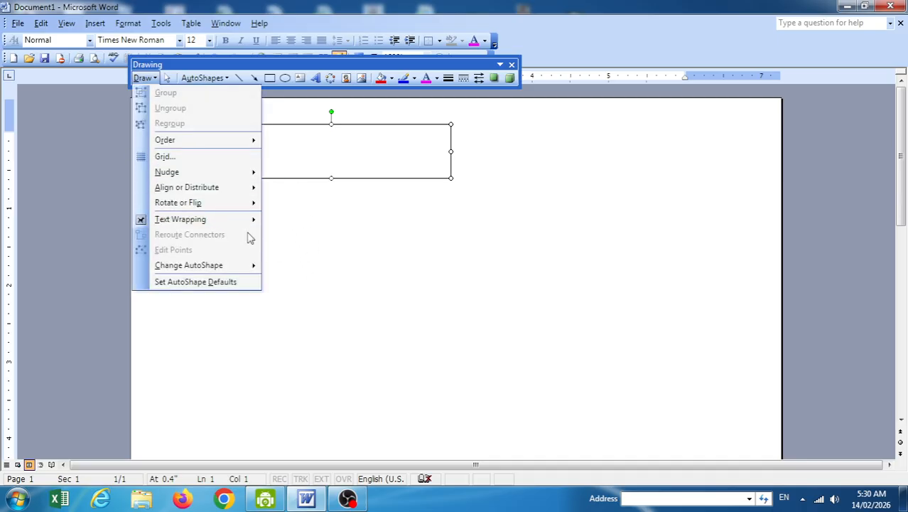
mouse_move(234, 223)
click(313, 277)
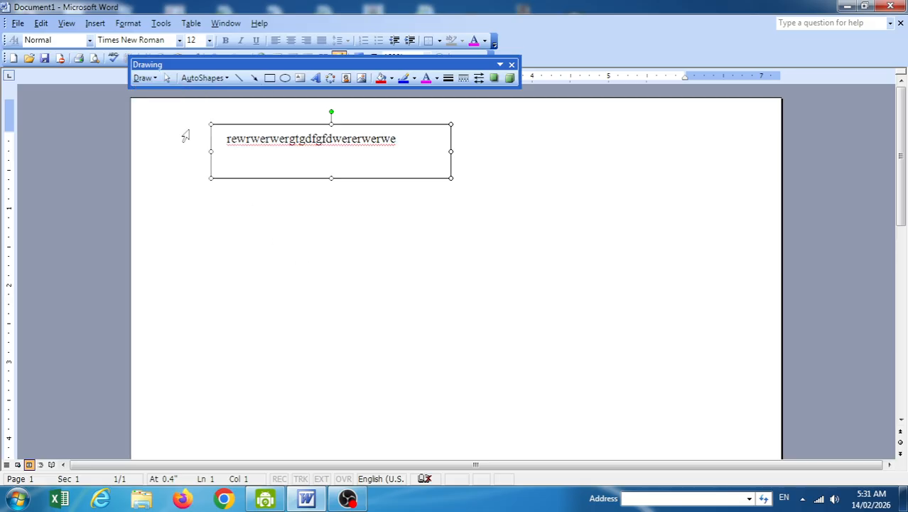
Change the rectangle's wrapping to Top and Bottom, then to Through.
click(144, 78)
mouse_move(235, 219)
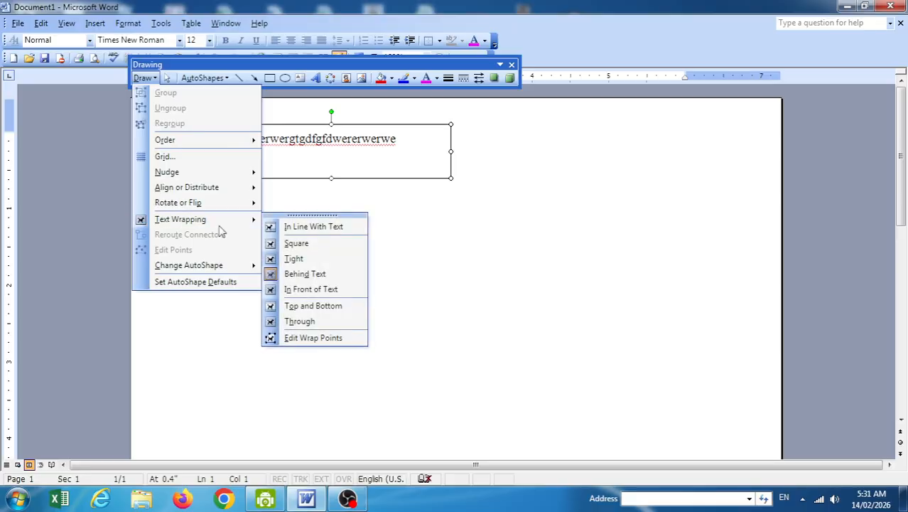
click(313, 305)
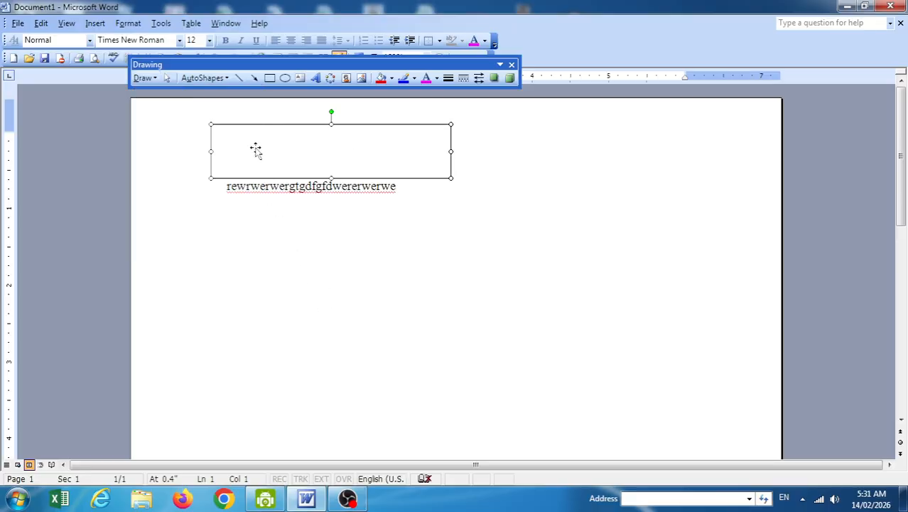
click(144, 77)
mouse_move(213, 219)
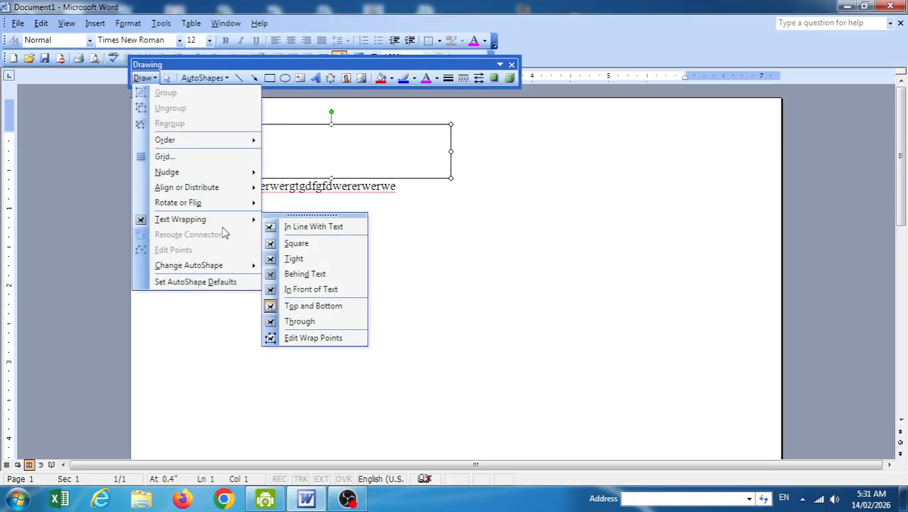
click(299, 321)
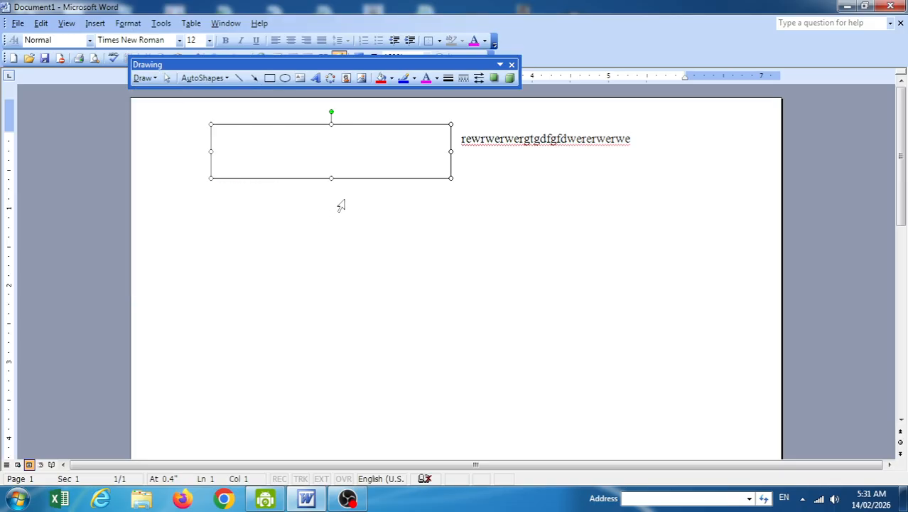
Display the rectangle's red dashed wrap points with Edit Wrap Points.
click(144, 77)
mouse_move(245, 219)
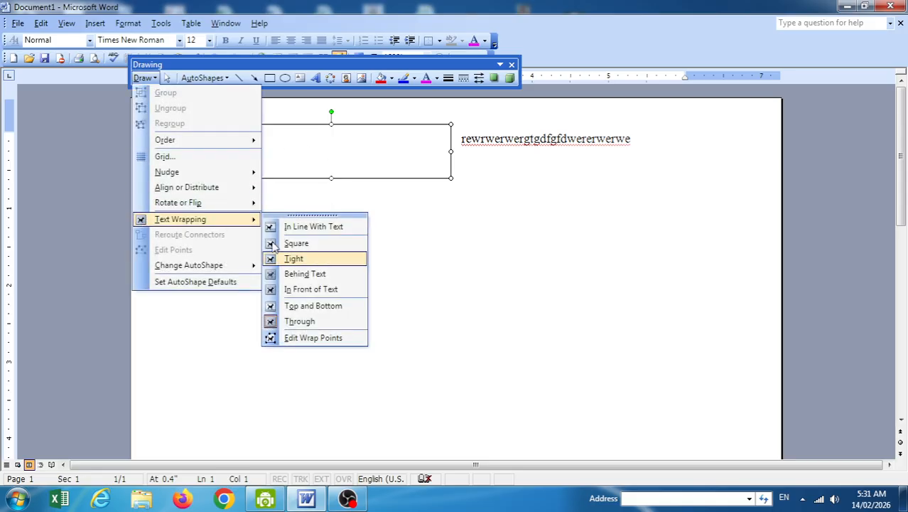
click(313, 337)
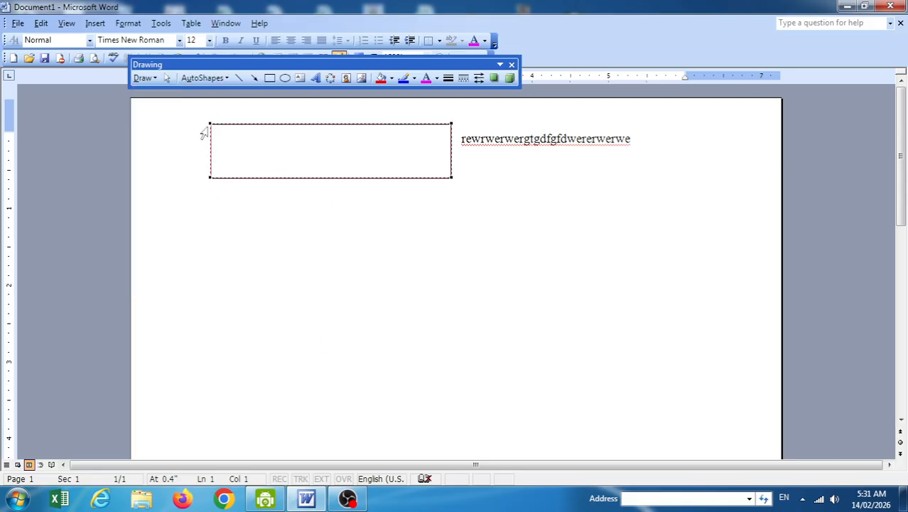
Drag four of the rectangle's wrap points to reshape its wrapping outline.
drag(210, 125, 234, 157)
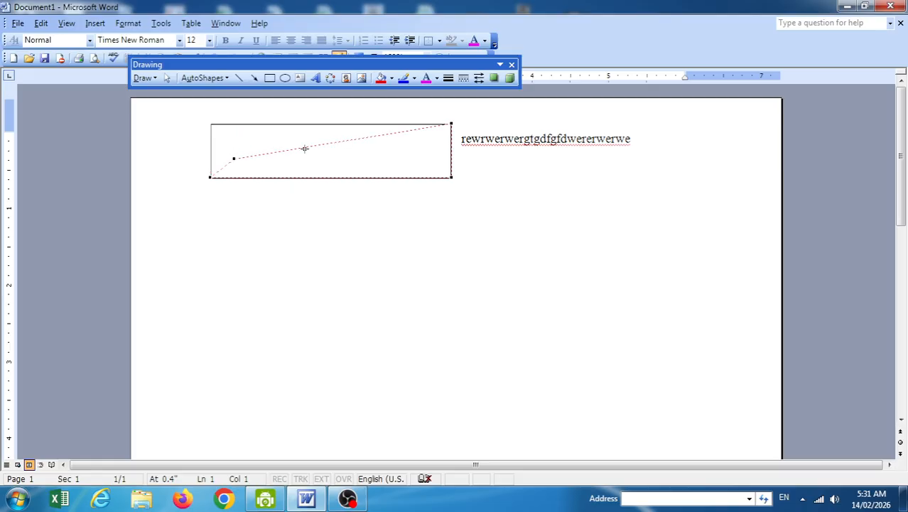
drag(344, 173, 307, 109)
drag(293, 165, 293, 207)
drag(335, 144, 384, 231)
Delete the rectangle, then select and delete the whole gibberish text line.
key(Delete)
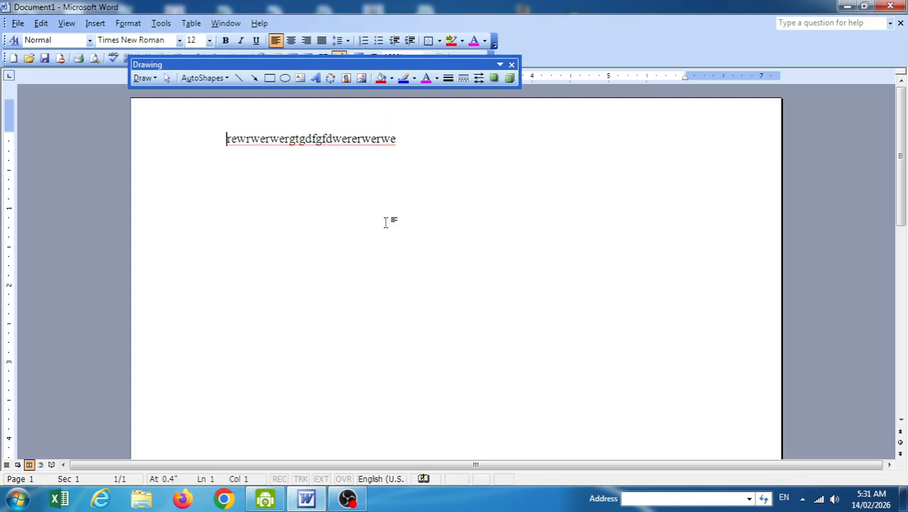
click(143, 77)
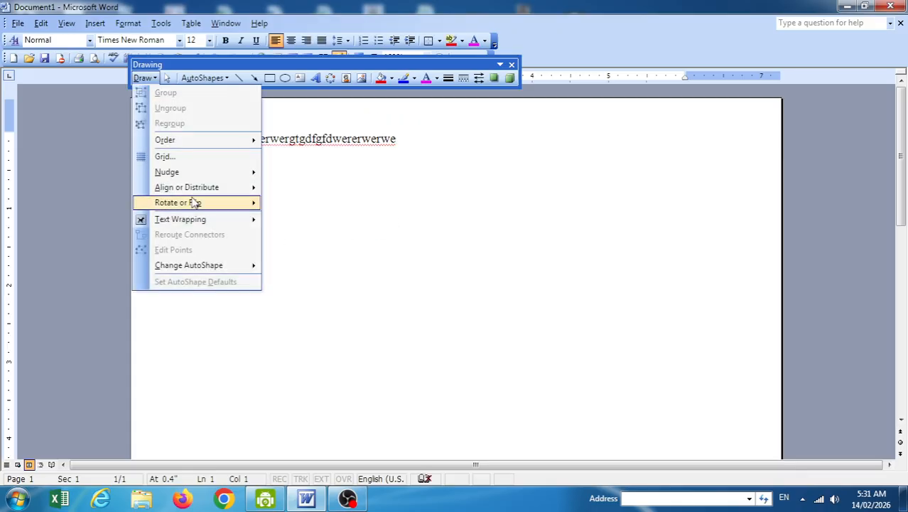
mouse_move(192, 223)
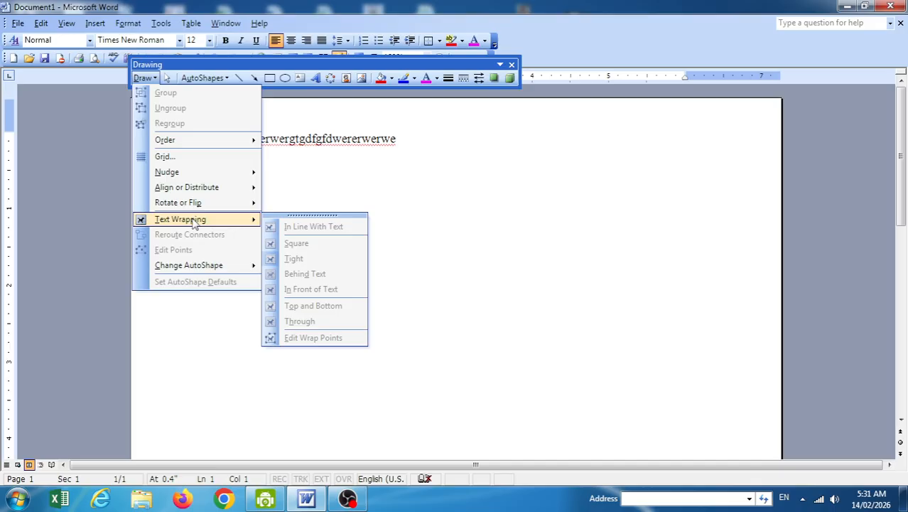
click(411, 223)
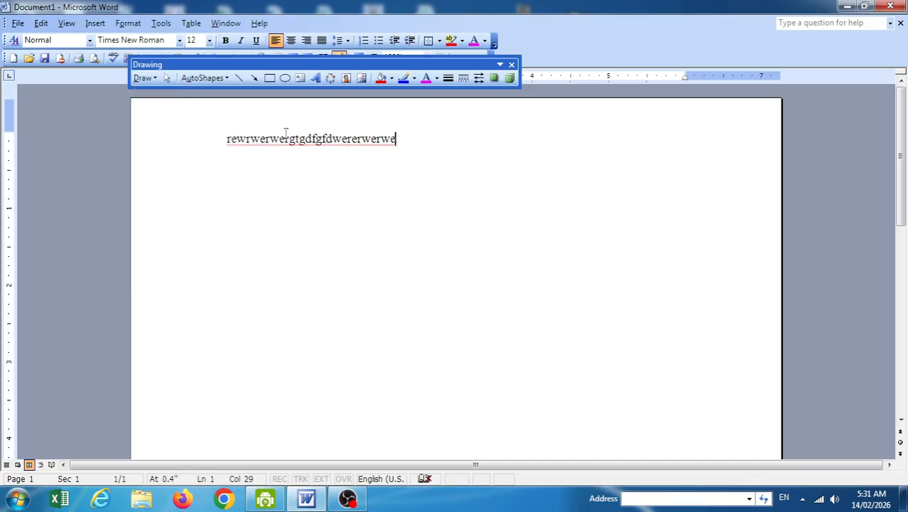
key(ctrl+a)
key(Delete)
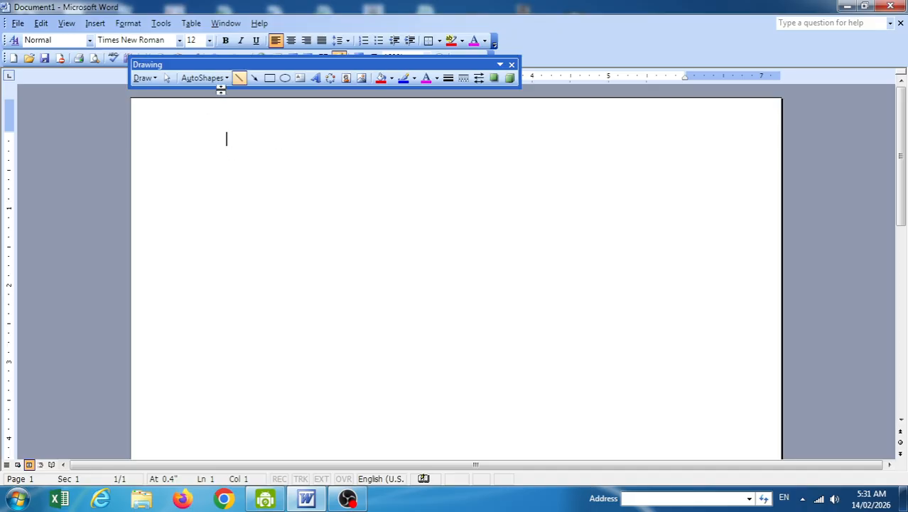
Draw a large Octagon from AutoShapes > Basic Shapes across the blank page.
click(269, 77)
click(269, 78)
click(204, 77)
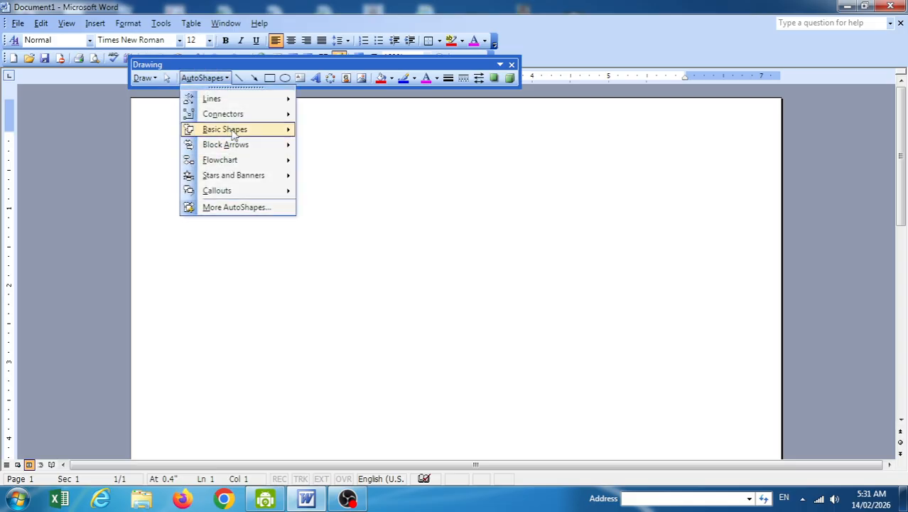
mouse_move(234, 131)
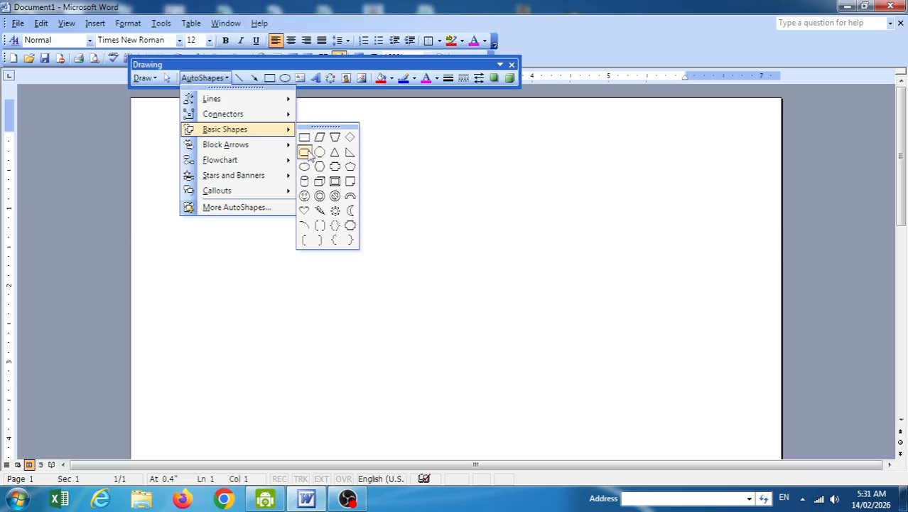
click(349, 225)
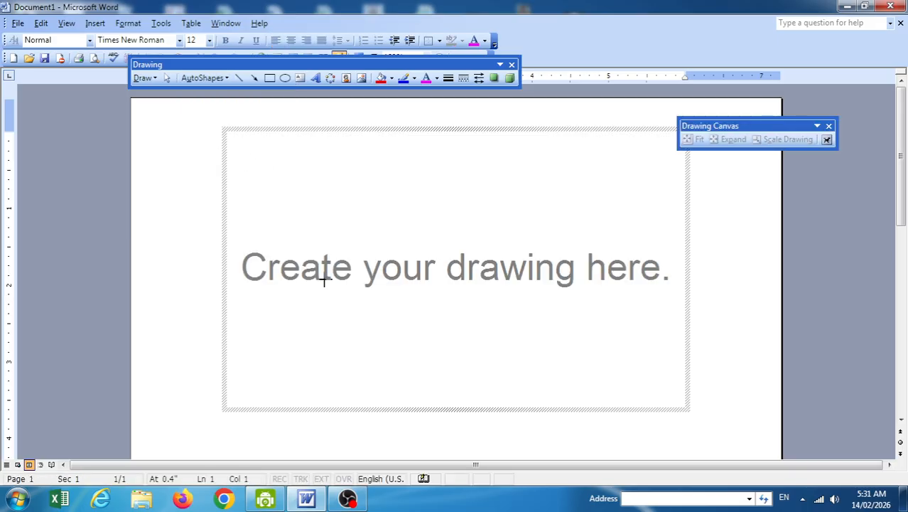
drag(201, 143, 480, 385)
click(143, 77)
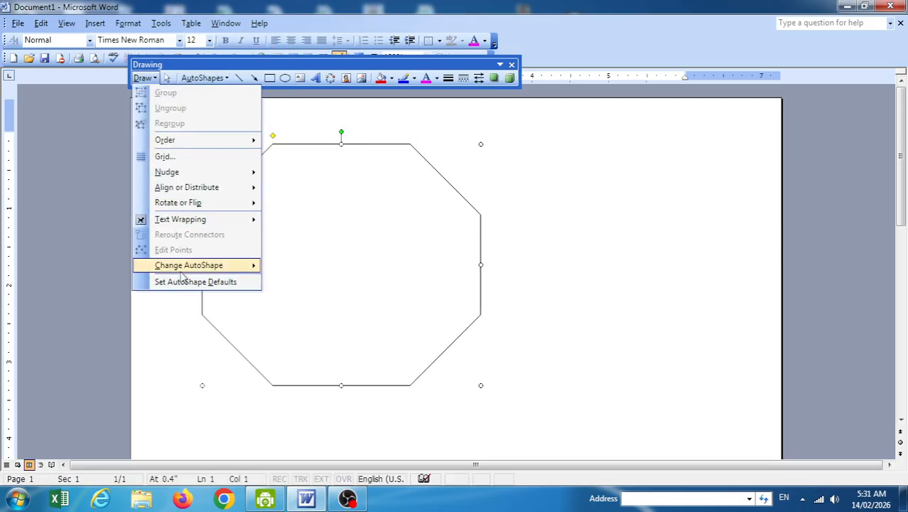
Show the octagon's wrap points, drag the top-left one, then undo the move.
mouse_move(188, 219)
click(295, 337)
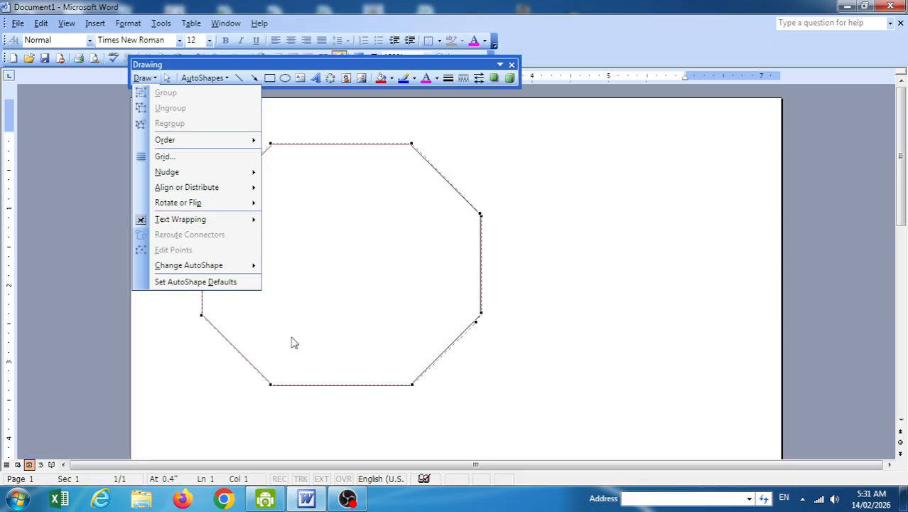
drag(268, 144, 283, 178)
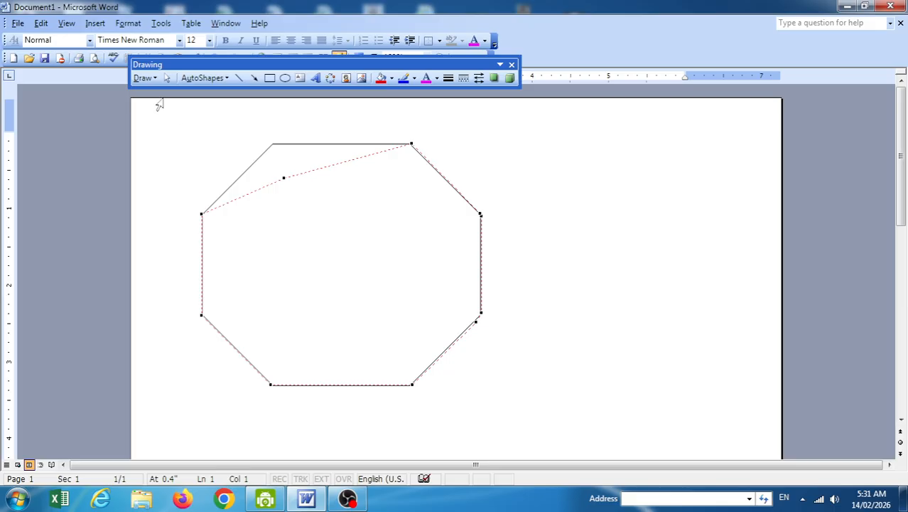
click(147, 79)
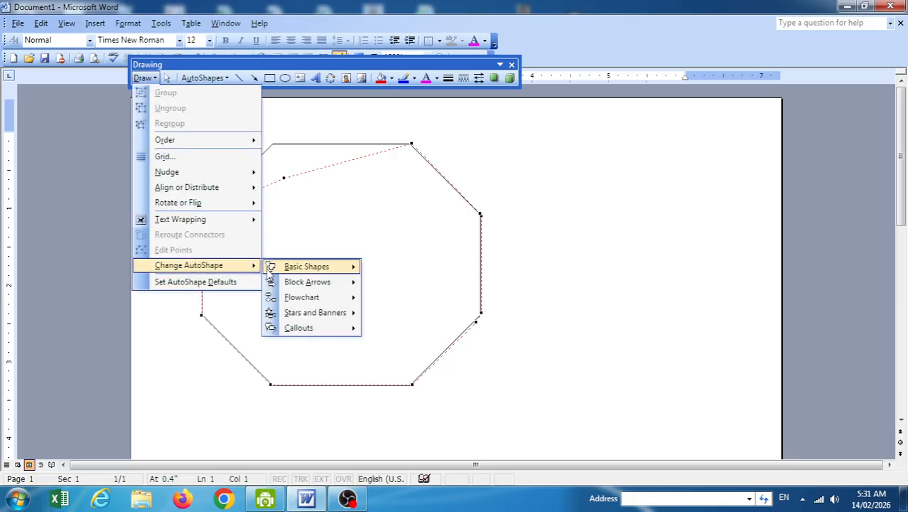
click(388, 238)
key(ctrl+z)
key(ctrl+z)
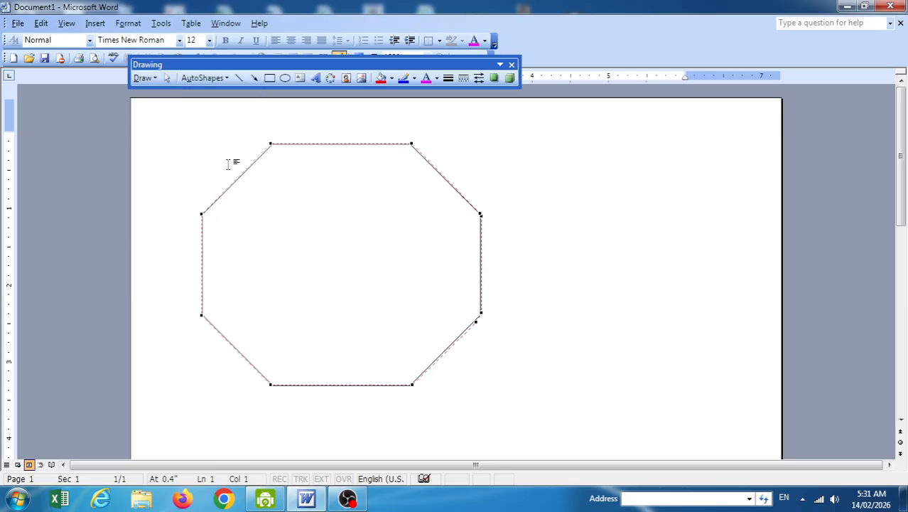
Use Change AutoShape to turn the octagon into a triangle, then a cube.
click(145, 79)
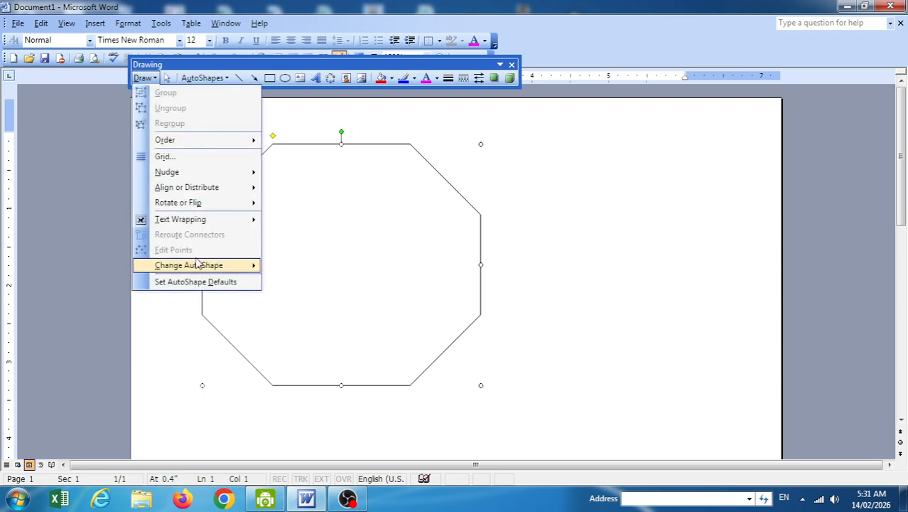
mouse_move(211, 267)
mouse_move(305, 266)
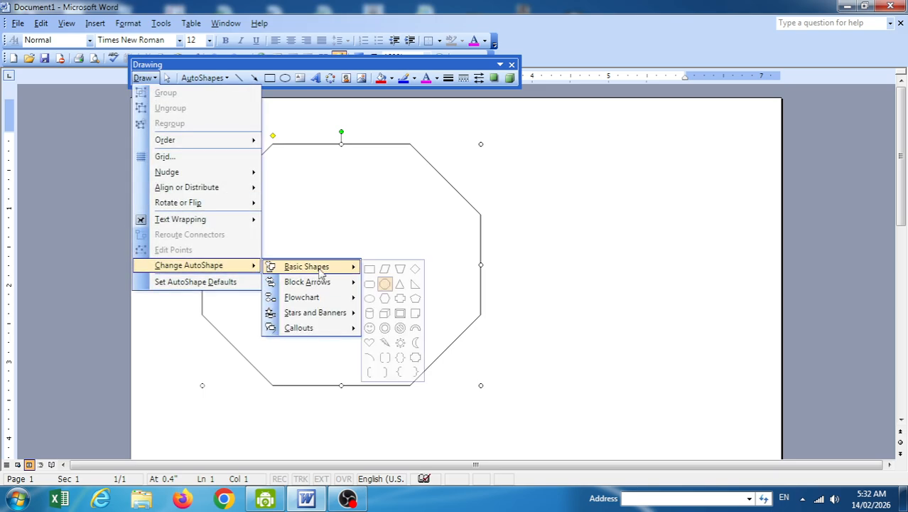
click(405, 284)
click(143, 78)
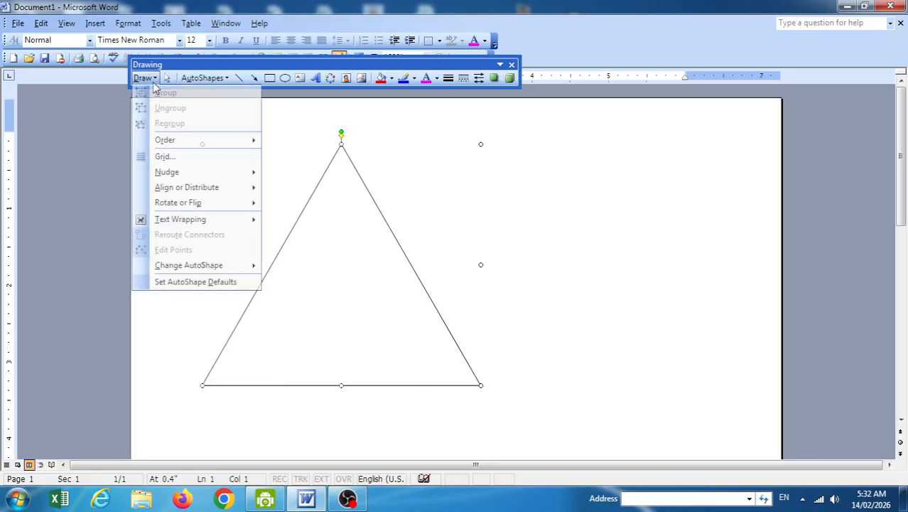
mouse_move(213, 266)
mouse_move(302, 269)
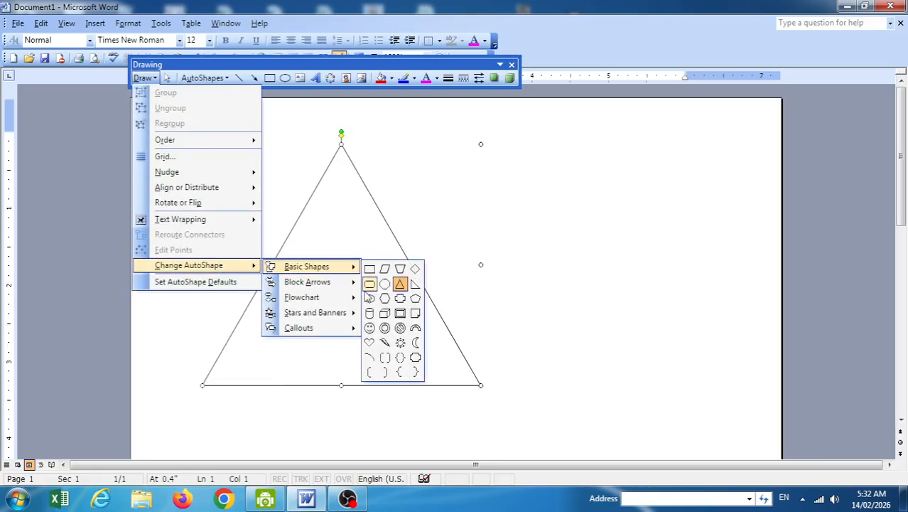
click(386, 318)
Change the cube into a bevel, then into a wave banner.
click(143, 78)
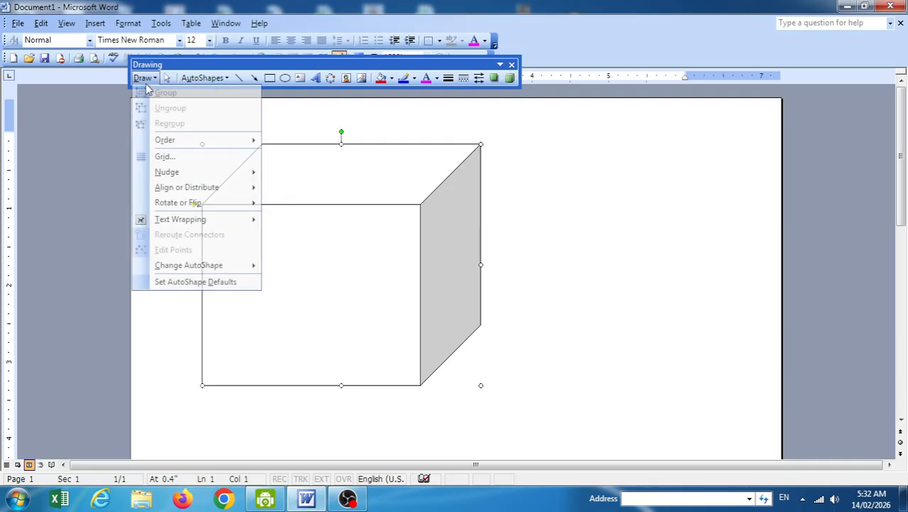
mouse_move(213, 266)
mouse_move(288, 269)
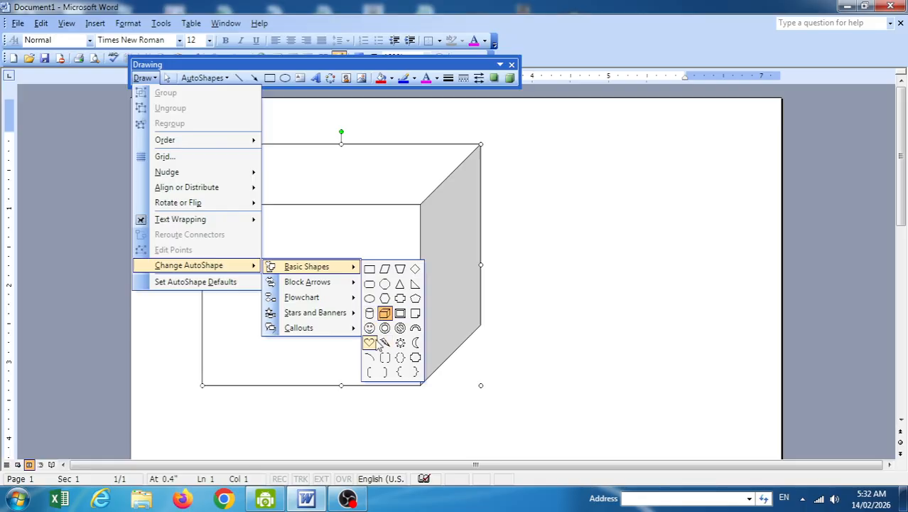
click(400, 313)
click(142, 78)
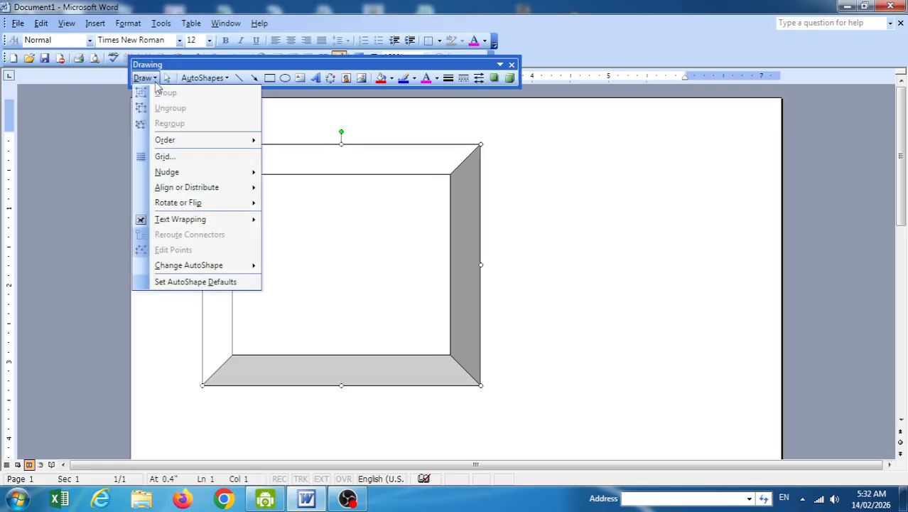
mouse_move(233, 270)
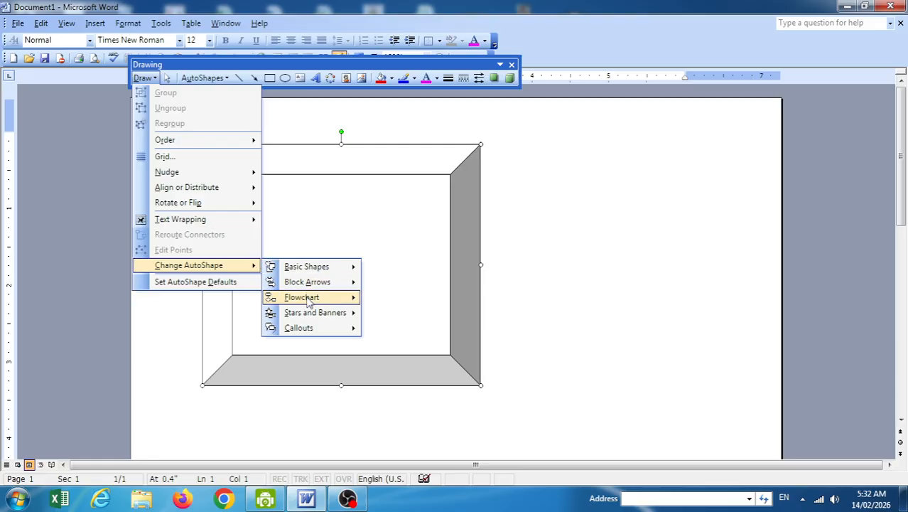
mouse_move(312, 313)
click(400, 360)
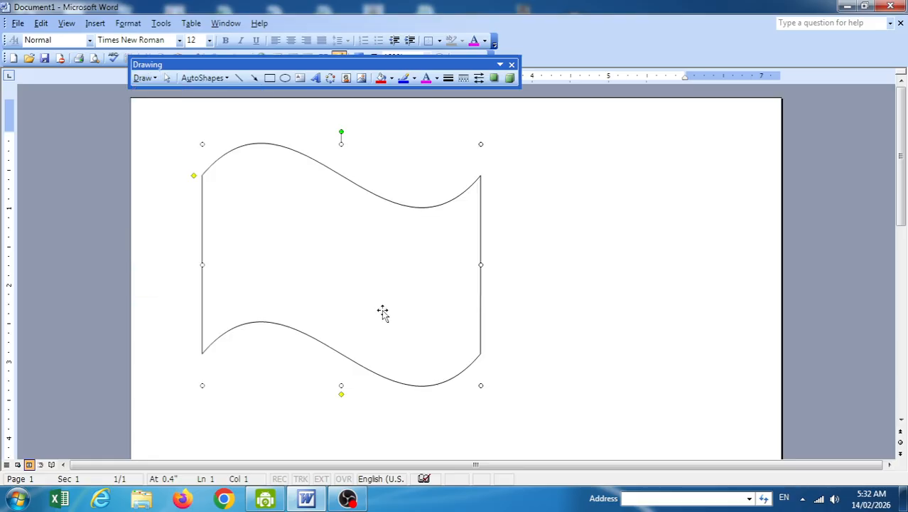
click(143, 78)
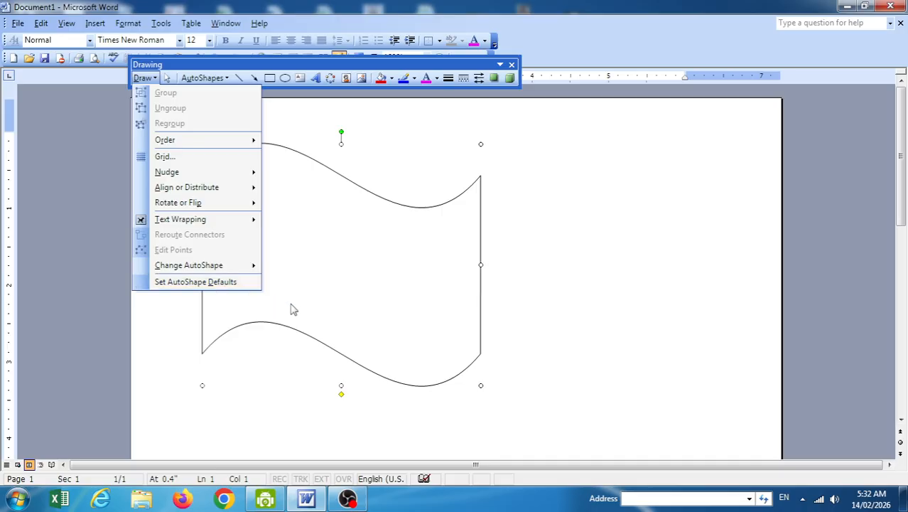
click(427, 333)
Delete the wave banner and draw a large oval on the page.
key(Delete)
click(285, 80)
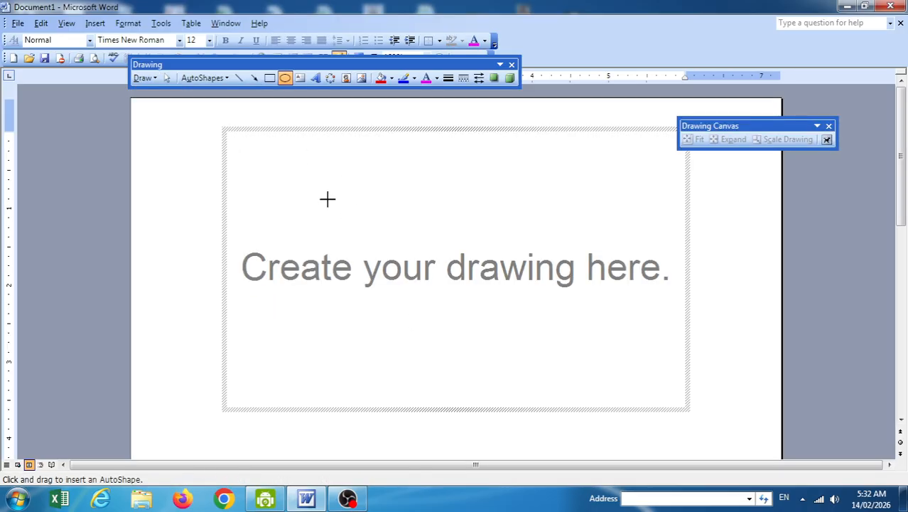
key(Escape)
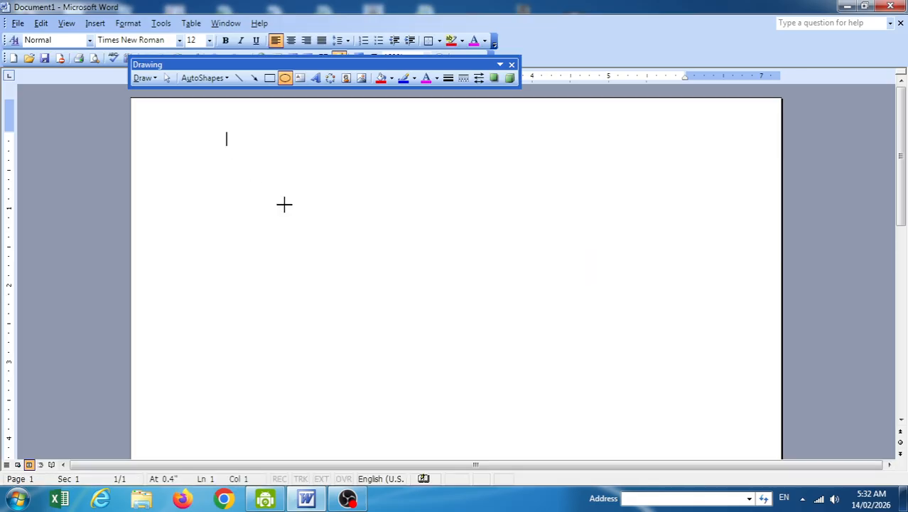
drag(526, 424, 234, 169)
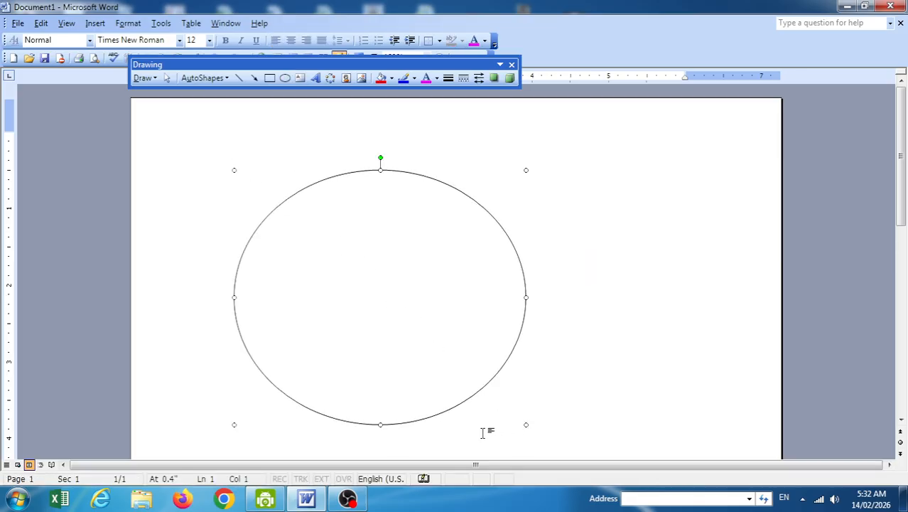
Fill the oval with the Taj Mahal photo through Fill Effects > Picture.
click(392, 78)
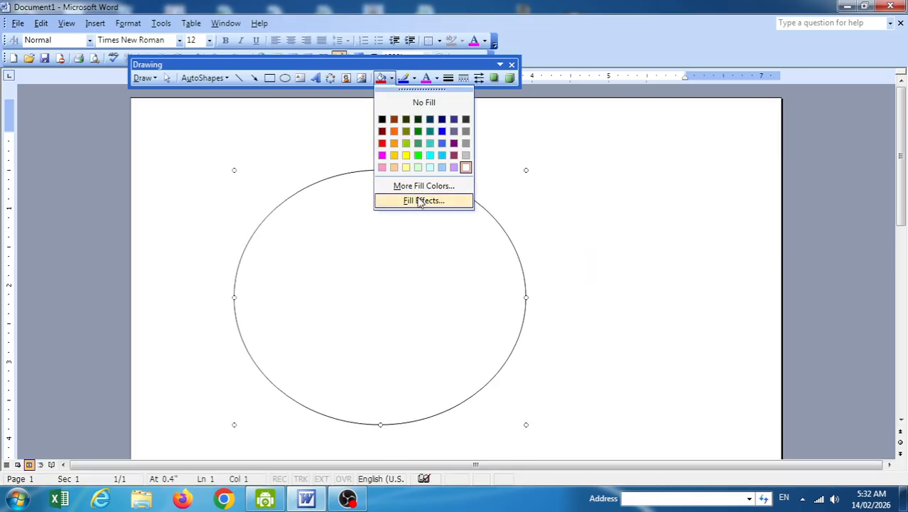
click(421, 201)
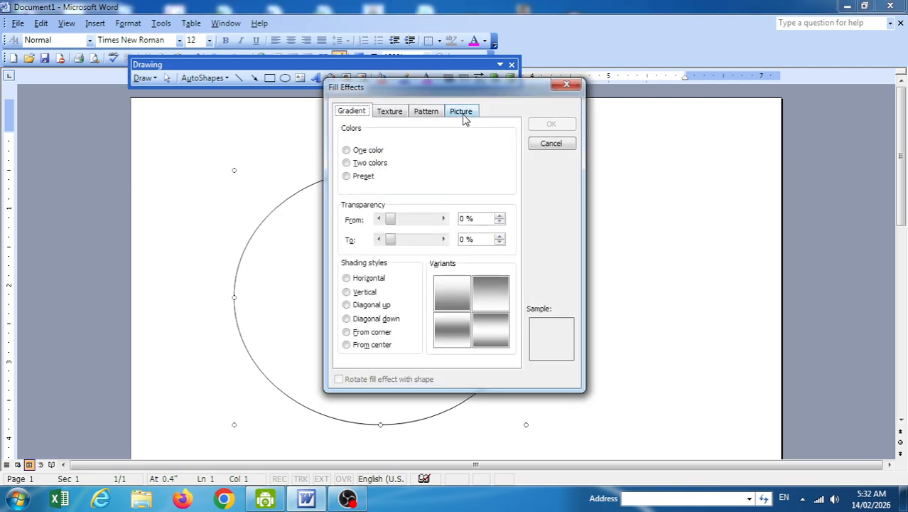
click(462, 112)
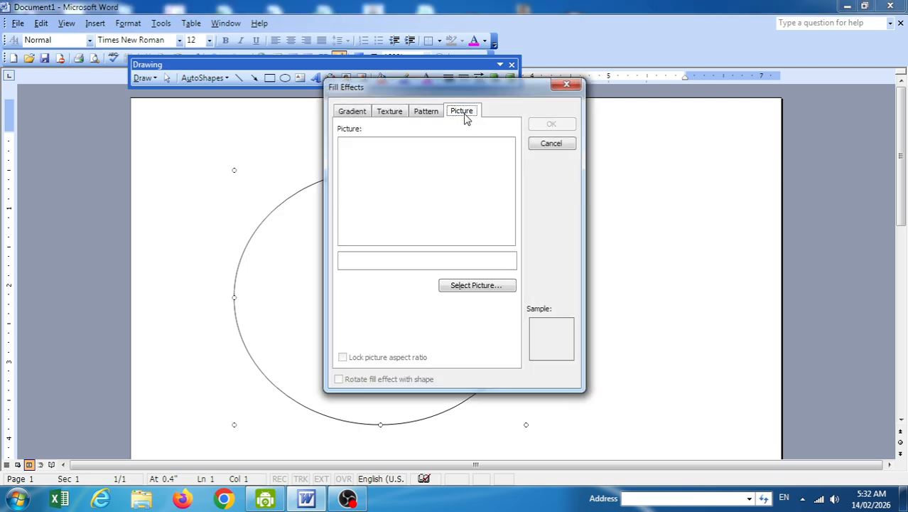
click(481, 293)
click(441, 271)
scroll(441, 272, down, 1)
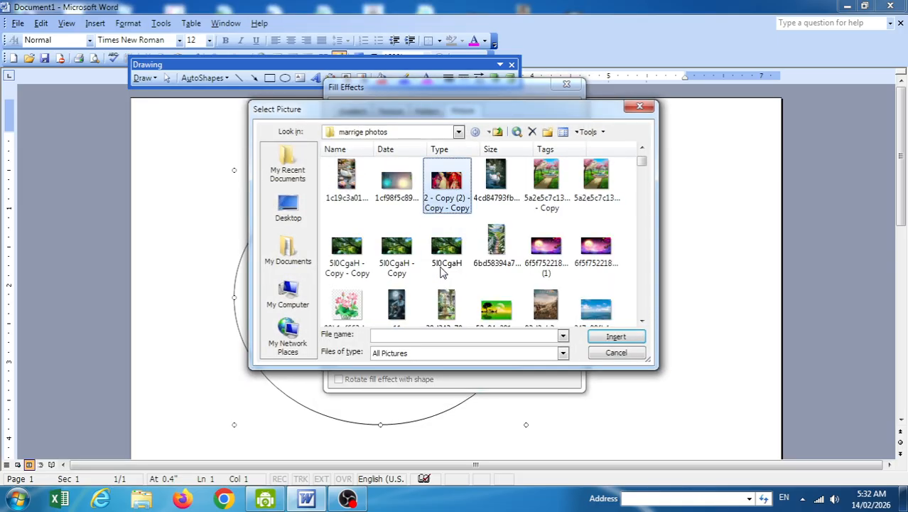
scroll(442, 263, up, 1)
scroll(557, 275, down, 8)
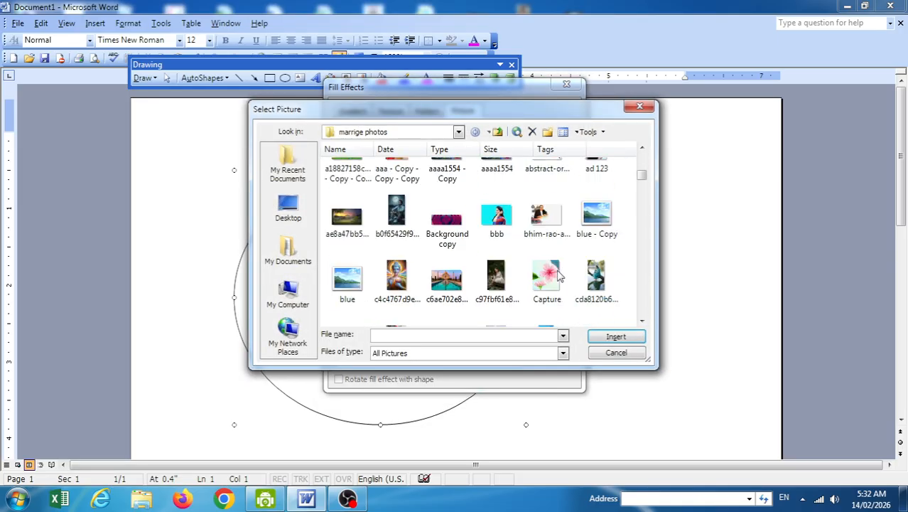
double_click(467, 287)
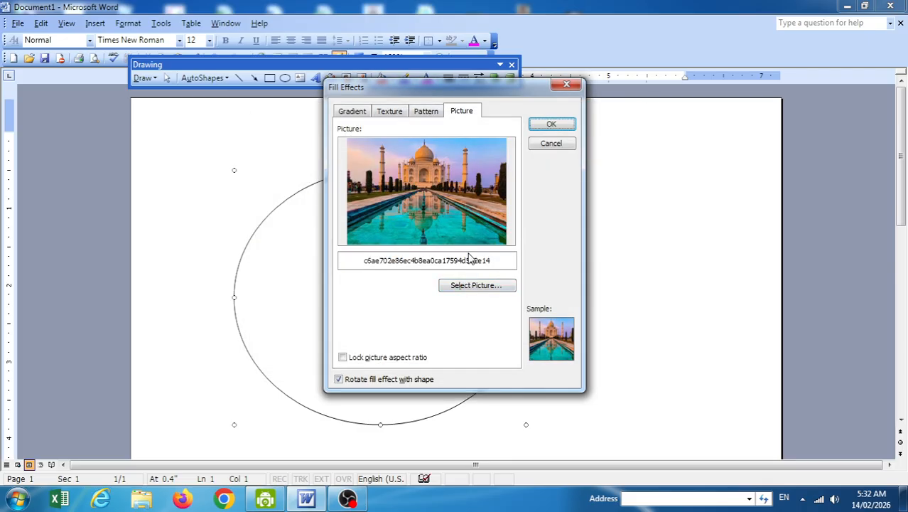
click(552, 125)
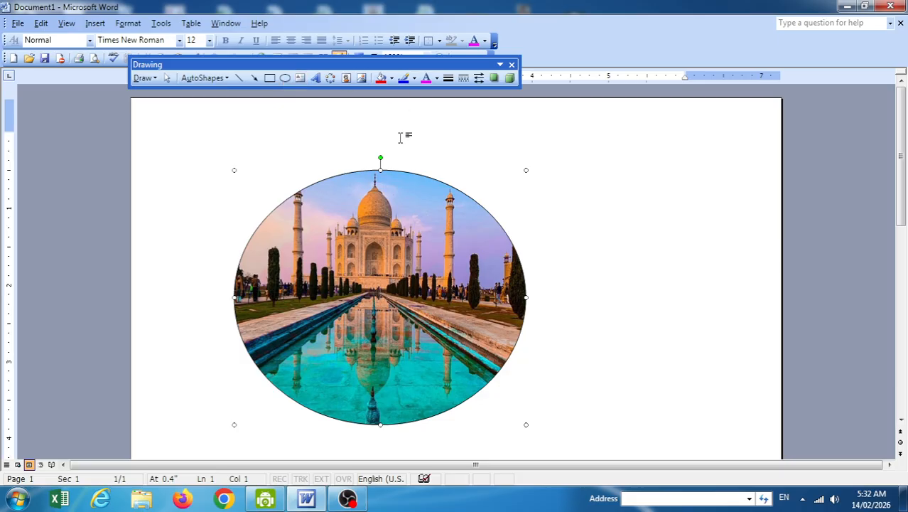
Apply Set AutoShape Defaults to the picture-filled oval.
click(146, 78)
click(492, 340)
click(143, 78)
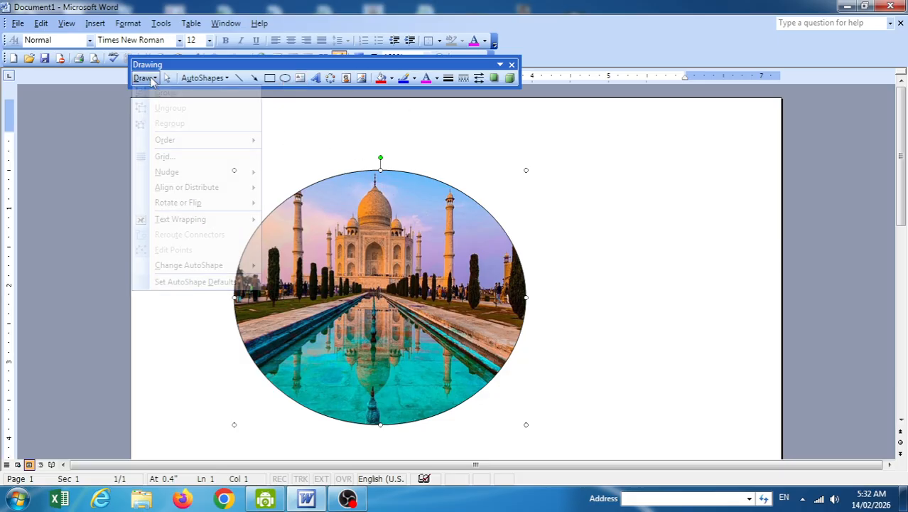
click(205, 282)
Delete the Taj Mahal oval, then draw and delete a test oval and bevel carrying the photo fill.
key(Delete)
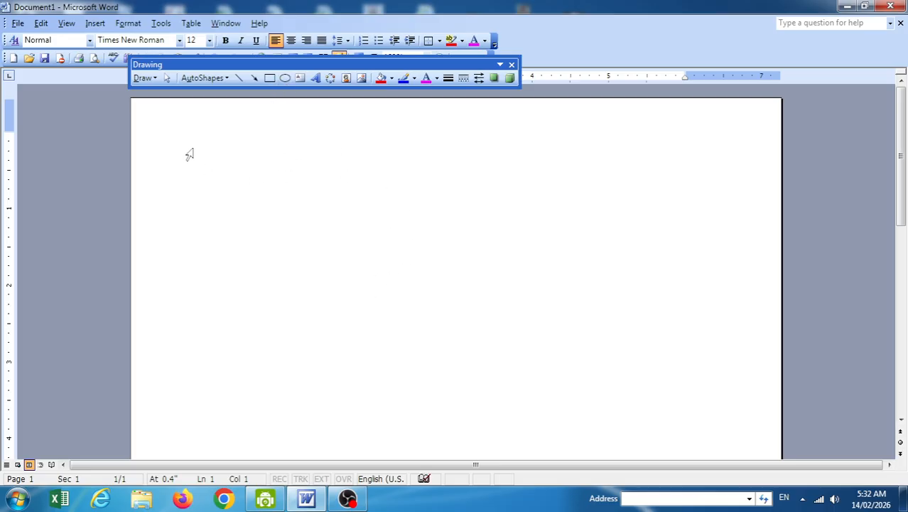
click(284, 78)
drag(190, 133, 525, 422)
key(Delete)
click(205, 78)
mouse_move(243, 129)
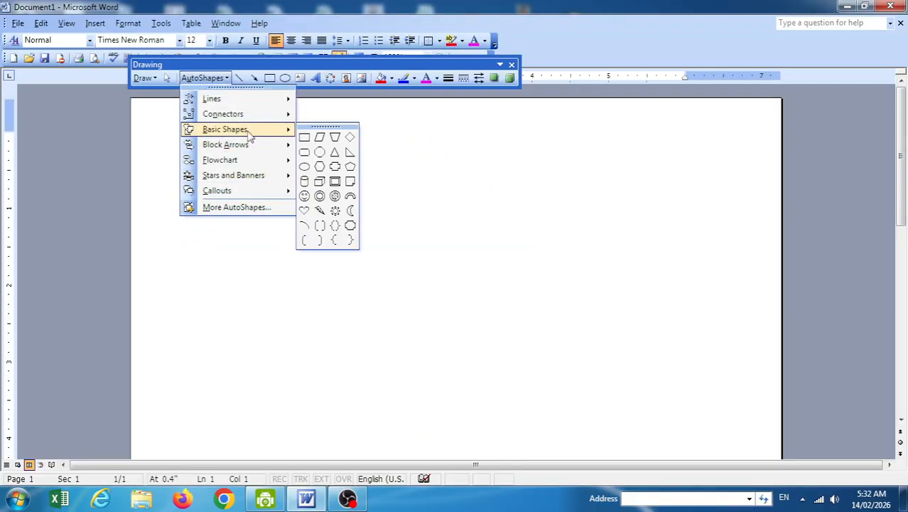
click(335, 182)
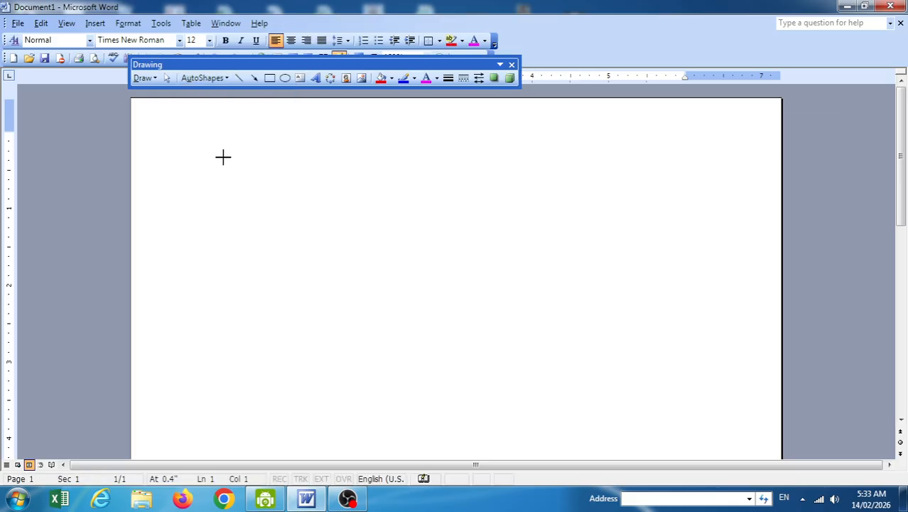
drag(568, 360, 653, 409)
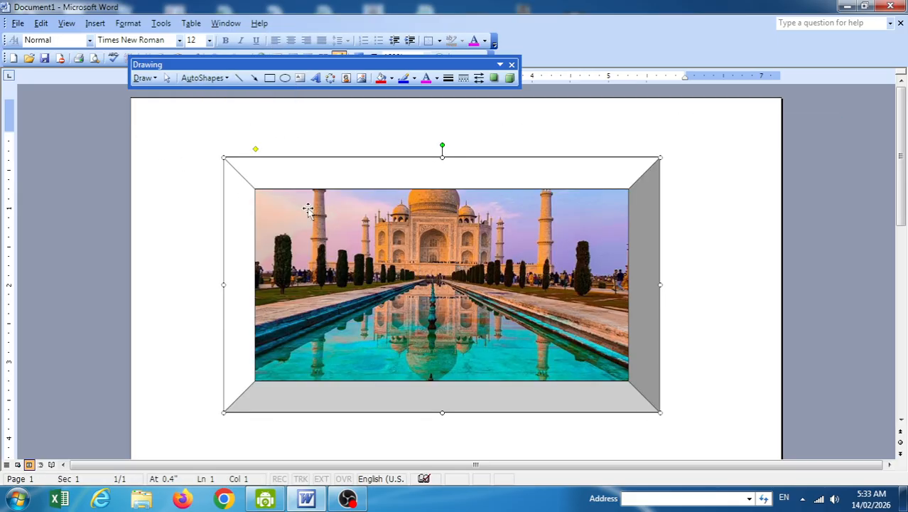
key(Delete)
Draw a new oval and set its fill to No Fill.
click(285, 78)
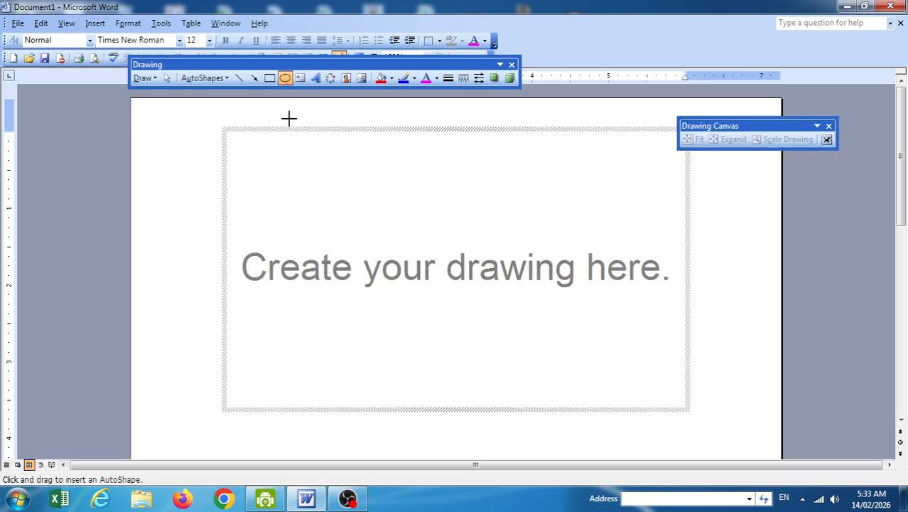
drag(172, 137, 517, 428)
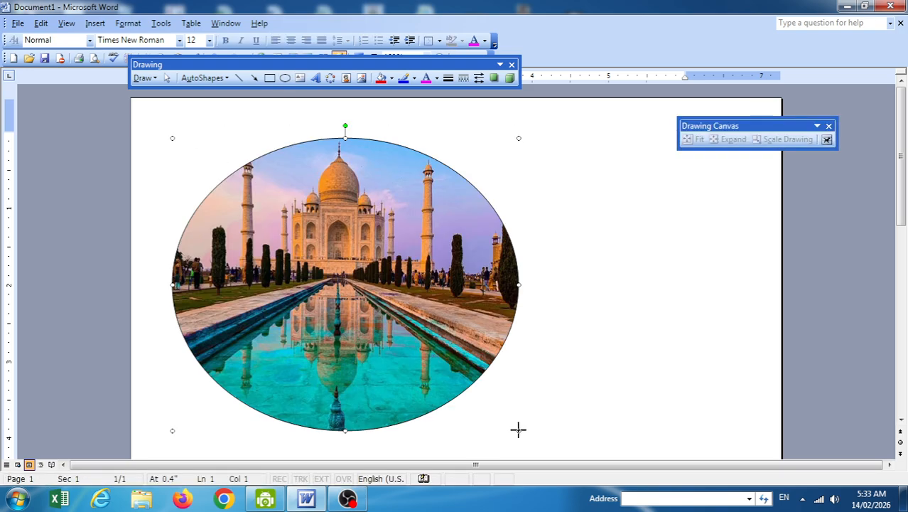
click(391, 78)
click(391, 78)
click(391, 78)
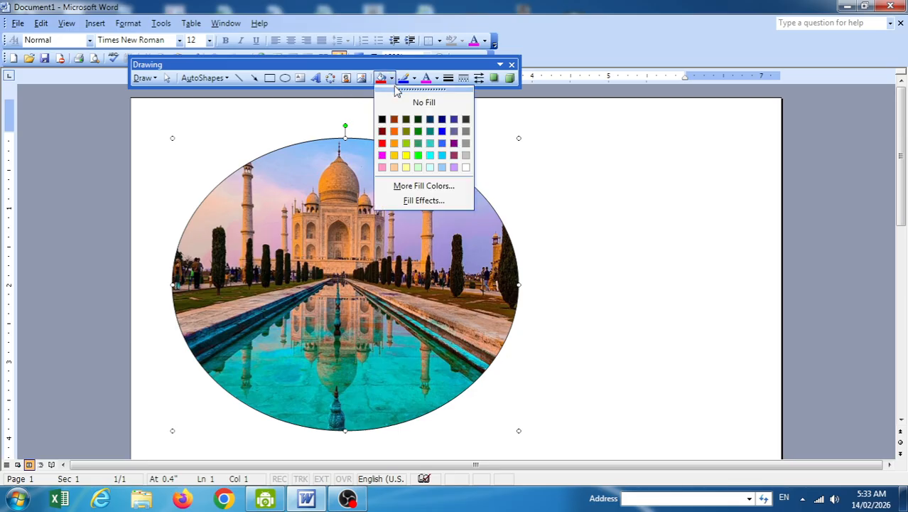
click(426, 104)
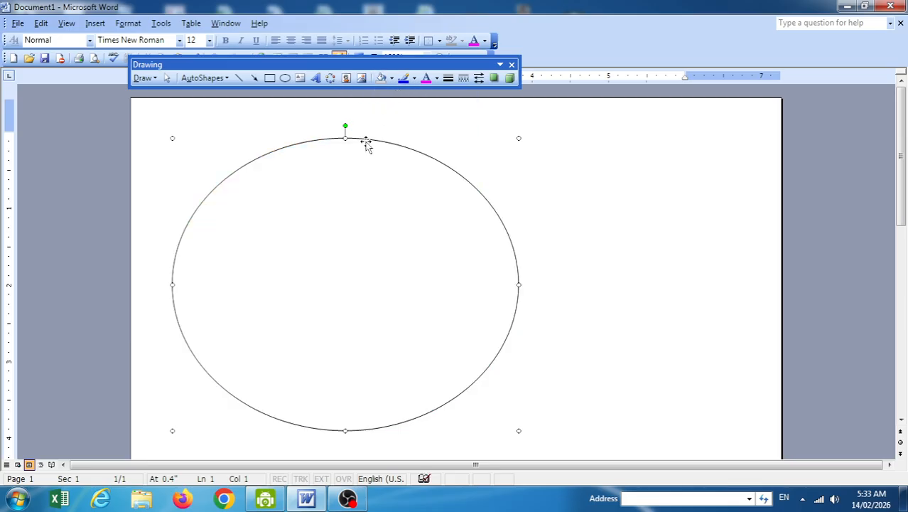
Make the unfilled oval the AutoShape default, then confirm with a test oval and delete it.
click(148, 79)
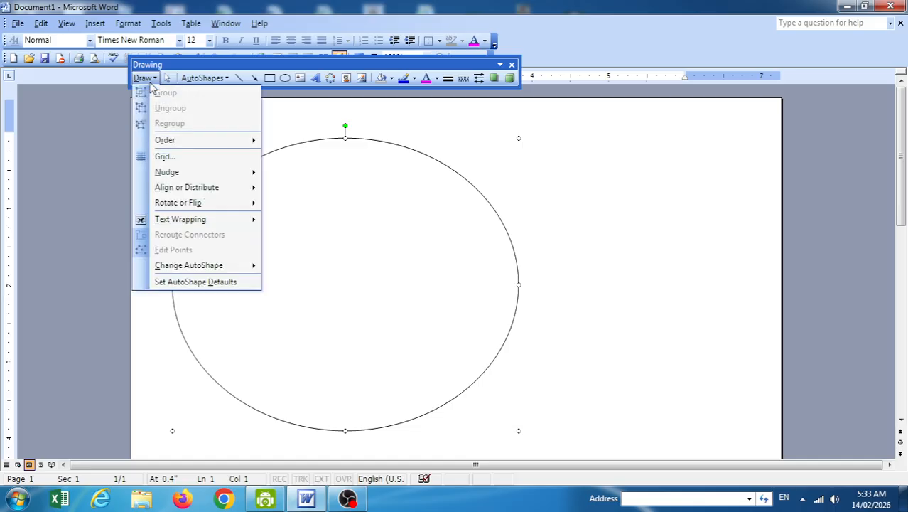
click(192, 283)
key(Delete)
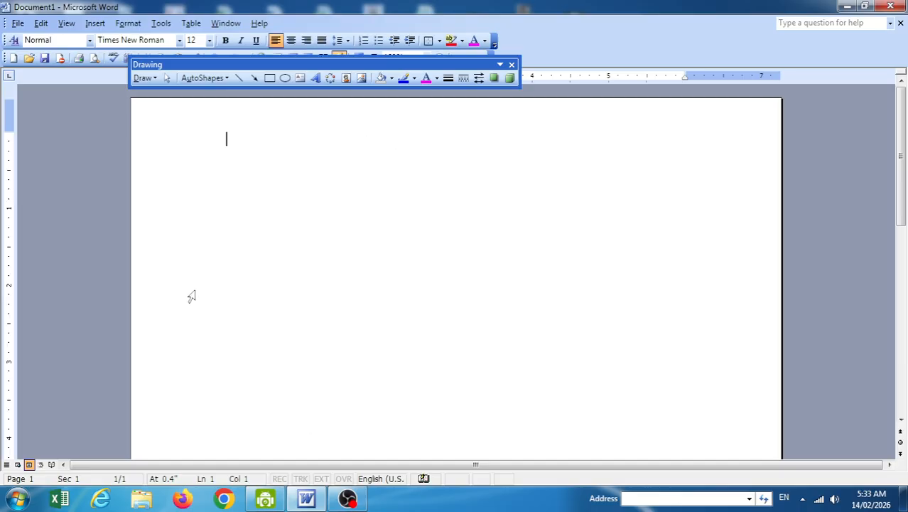
click(284, 78)
key(Escape)
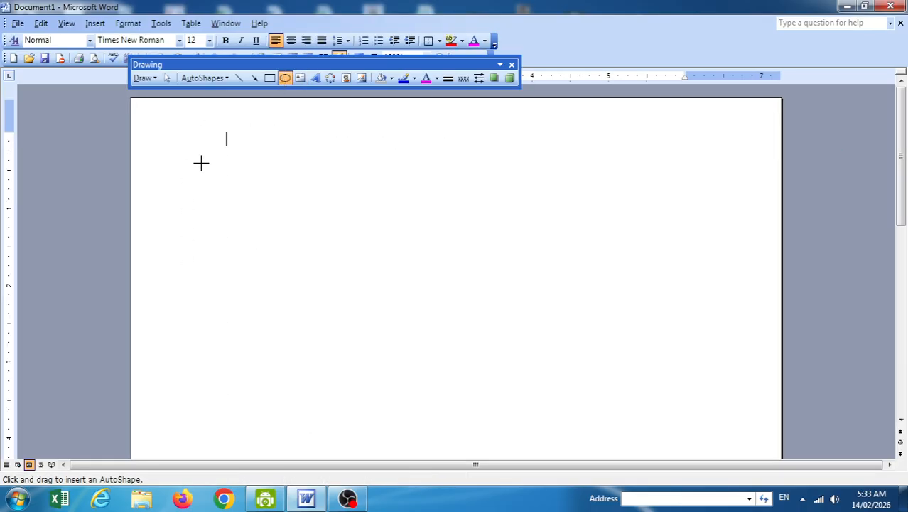
drag(207, 154, 495, 393)
key(Delete)
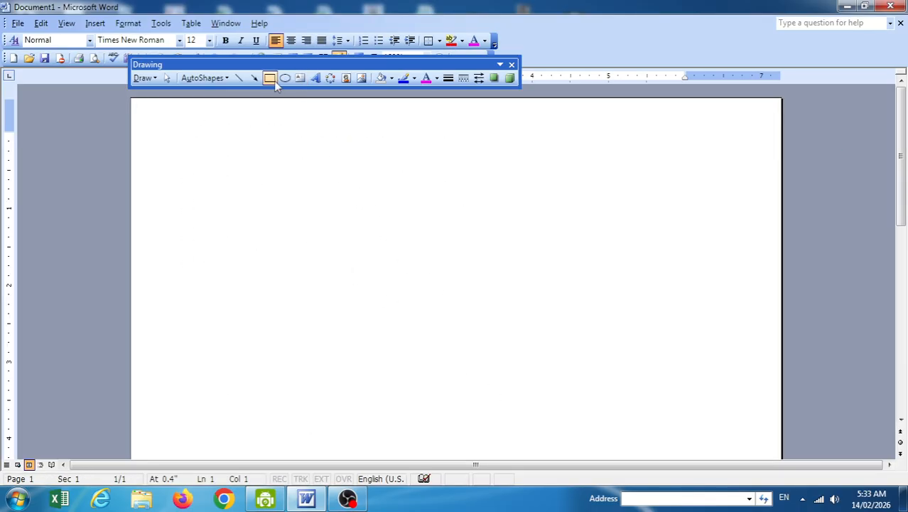
click(269, 77)
Draw and delete a test rectangle, then move the floating Drawing toolbar near the page bottom.
key(Escape)
drag(259, 163, 523, 389)
key(Delete)
drag(185, 65, 201, 262)
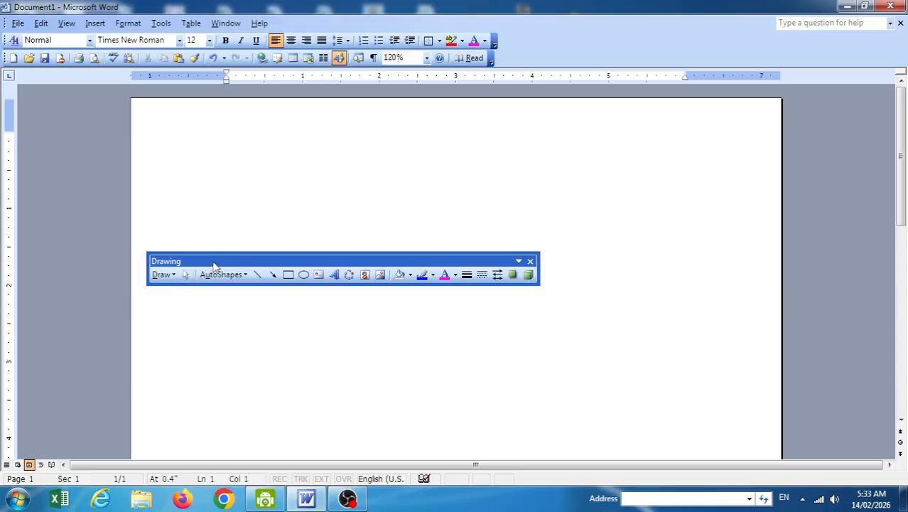
drag(214, 265, 214, 383)
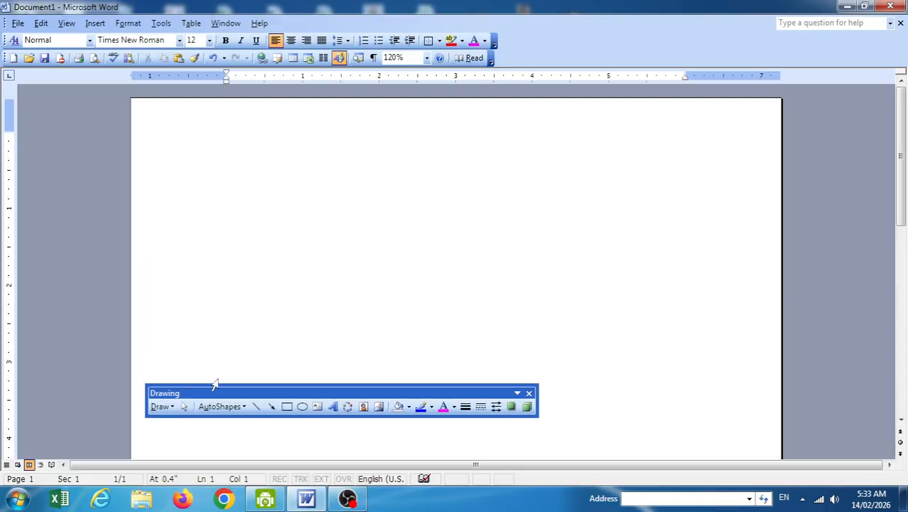